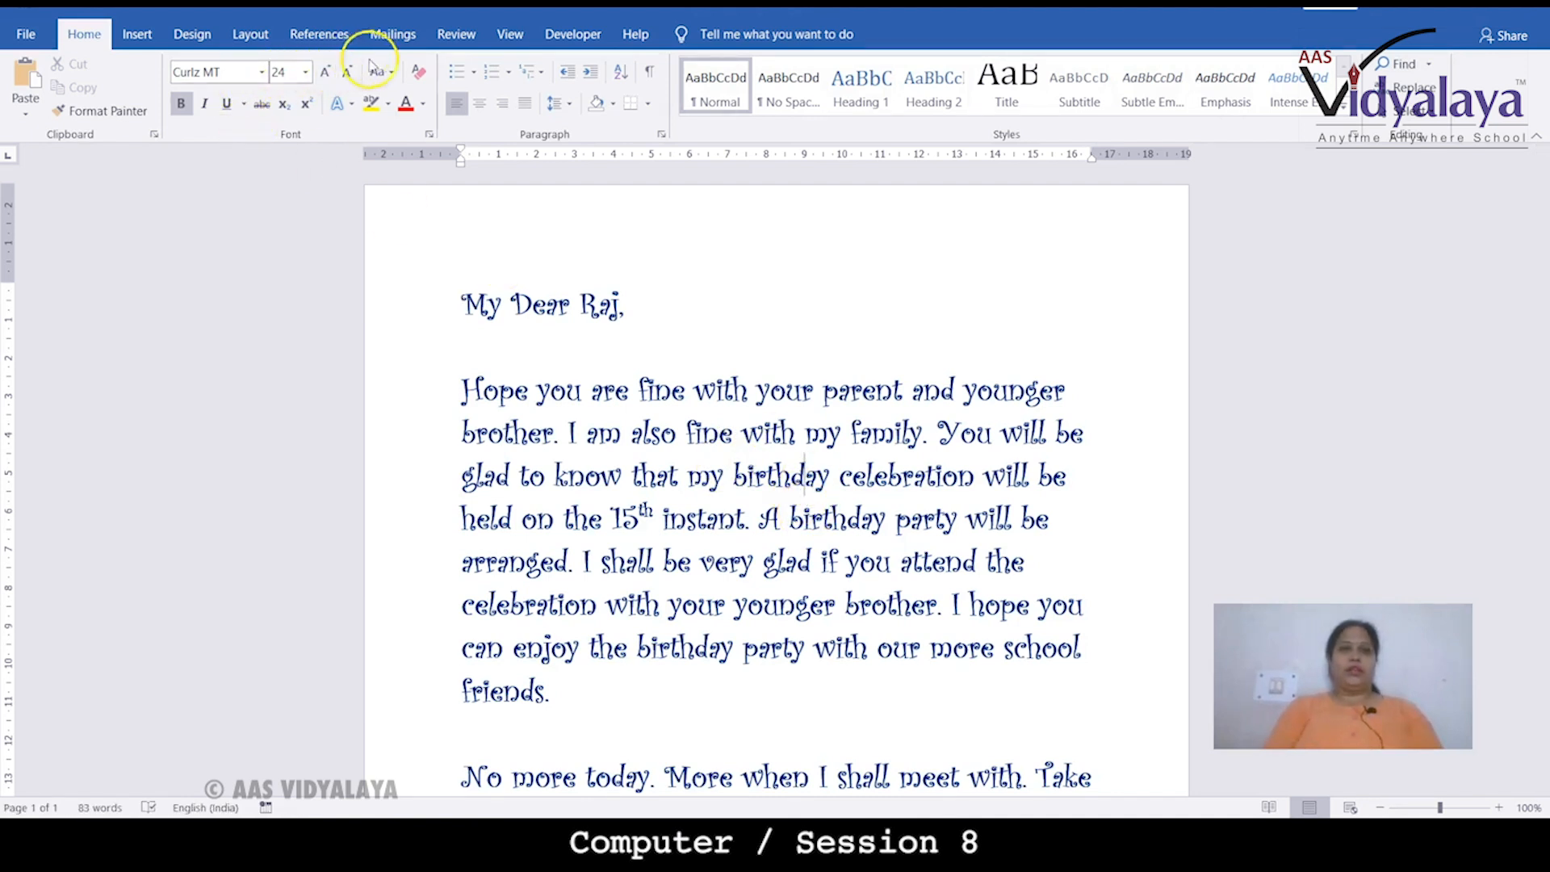
- Start the Step-by-Step Mail Merge Wizard, keep the existing list as the recipient source, and open the recipient list for editing
left_click(396, 36)
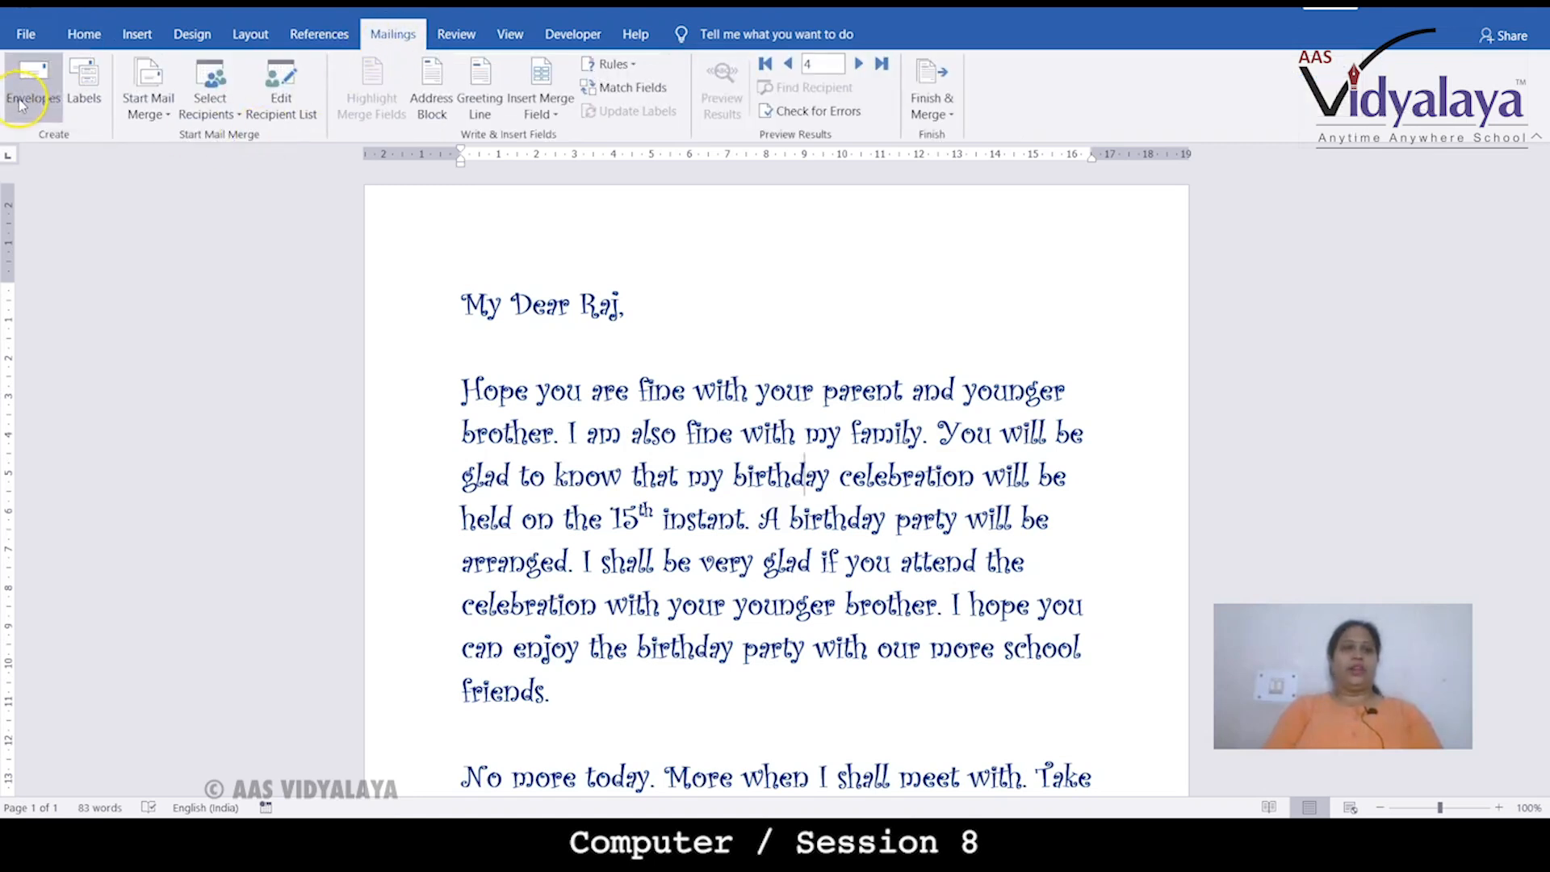
left_click(168, 115)
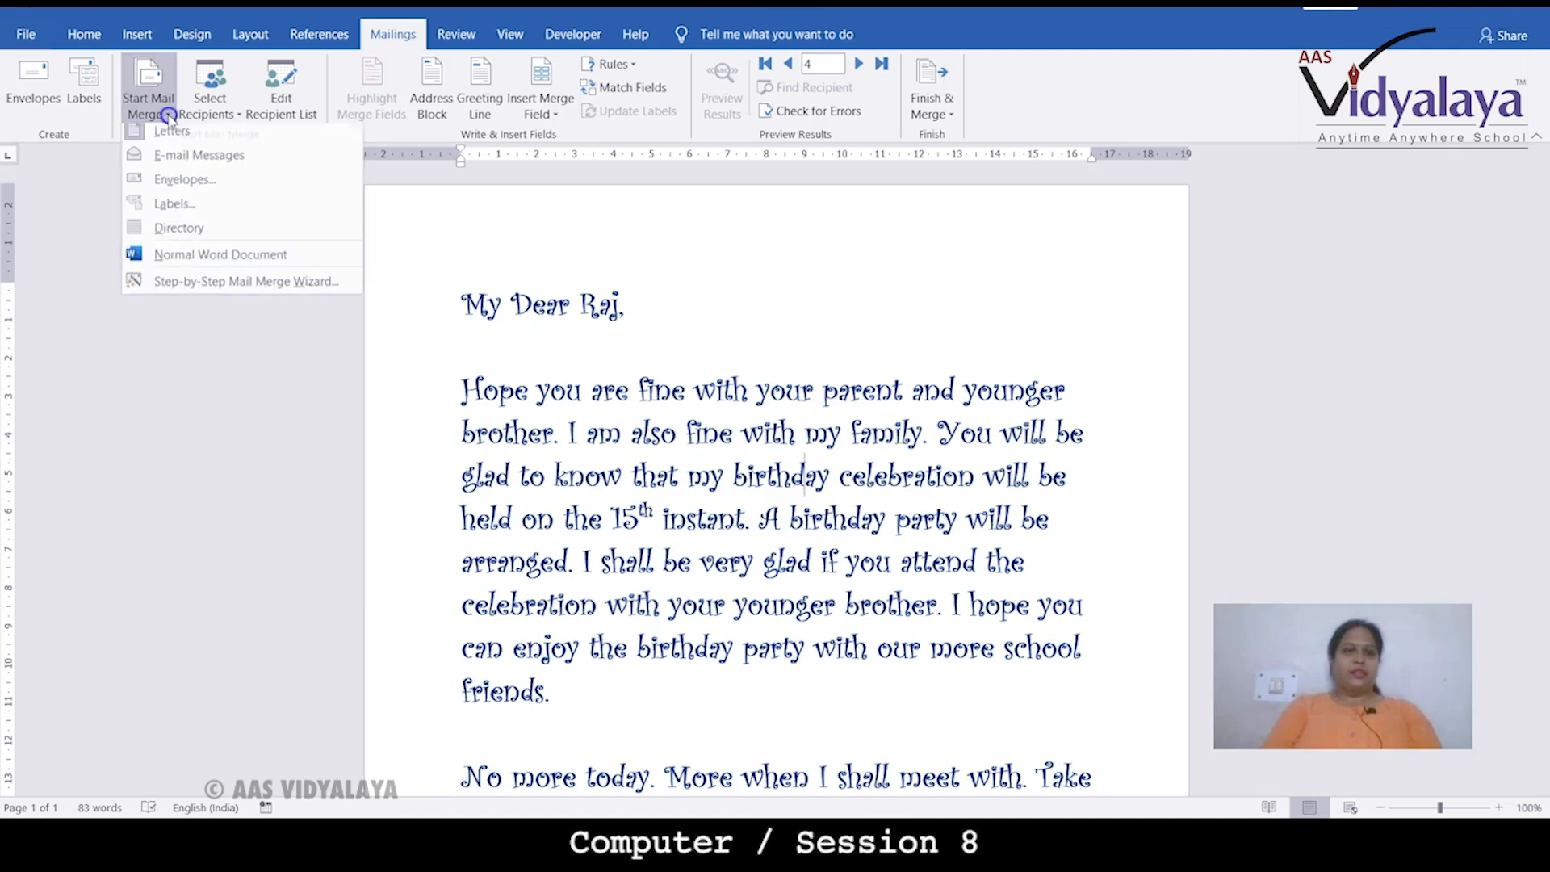
left_click(190, 291)
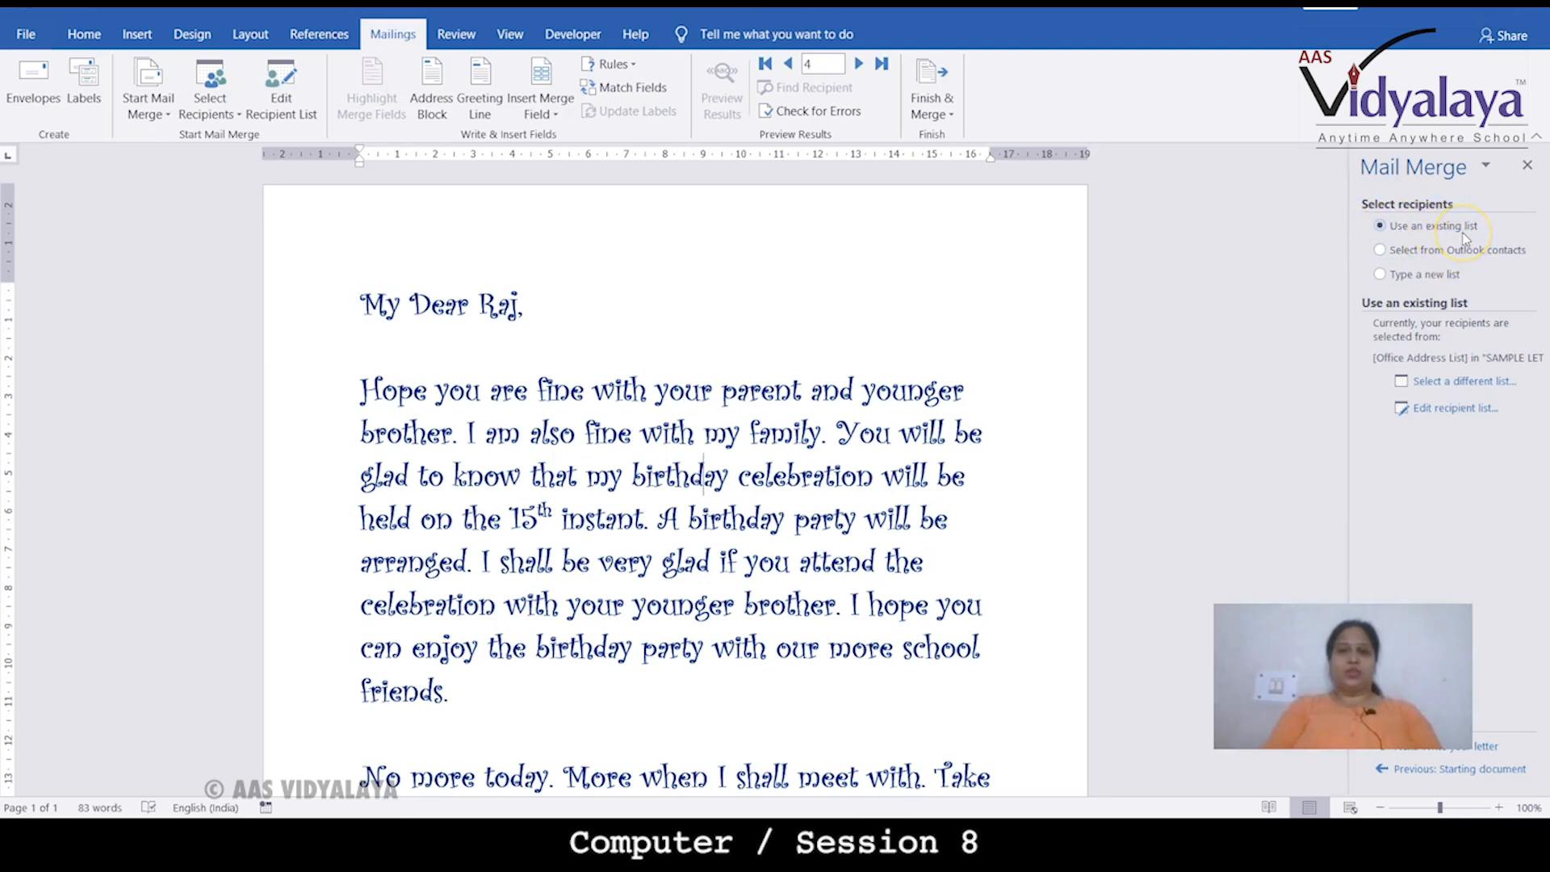
left_click(1380, 249)
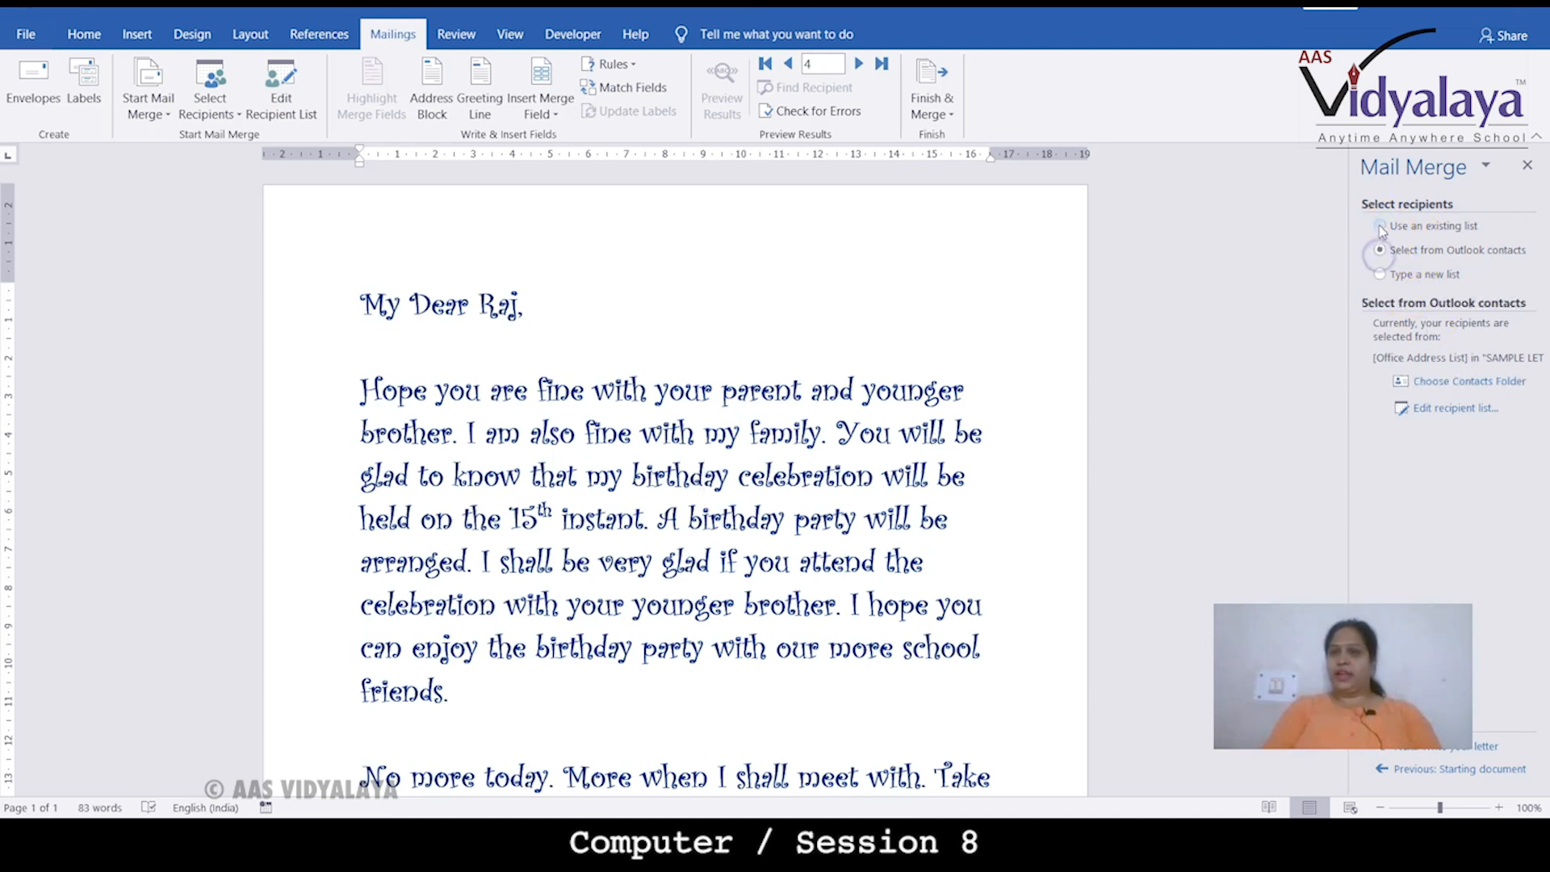
left_click(1382, 227)
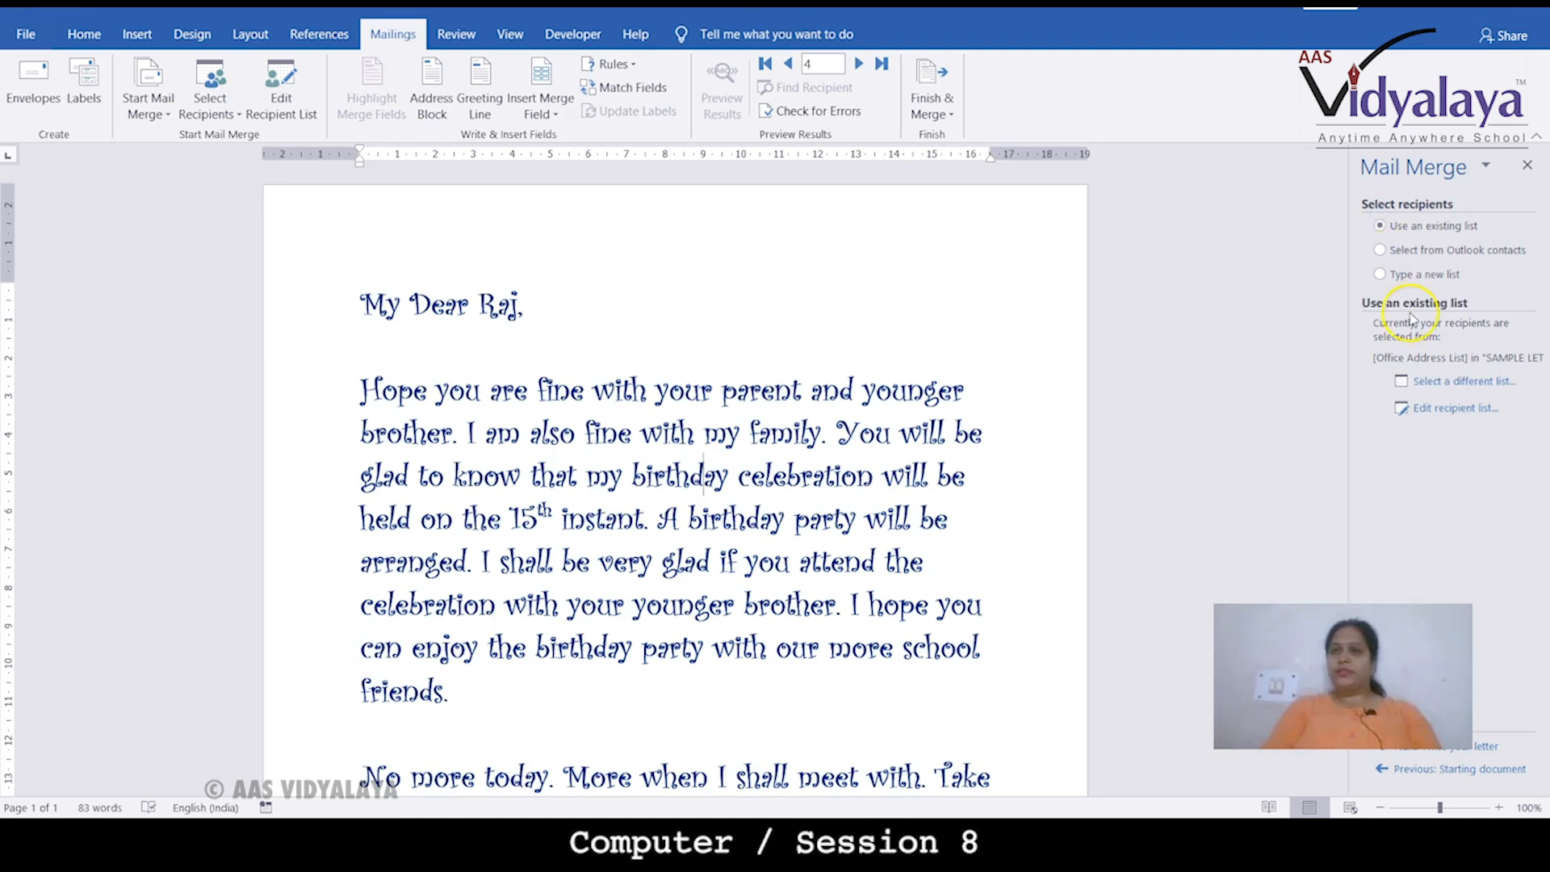
left_click(1430, 411)
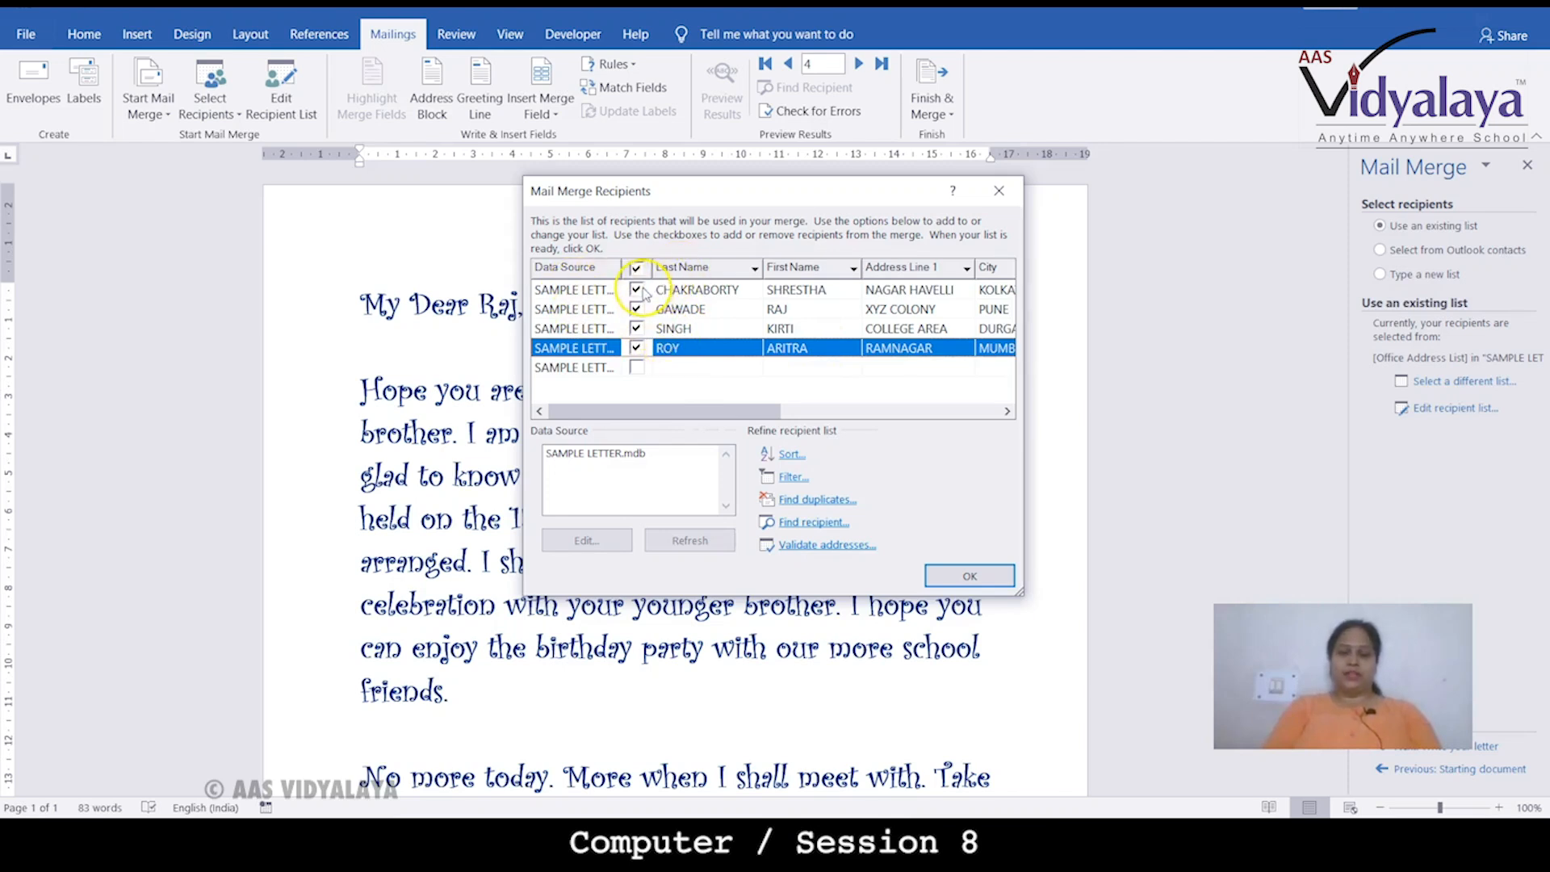
- Exclude the first three recipients from the merge and include them again
left_click(637, 329)
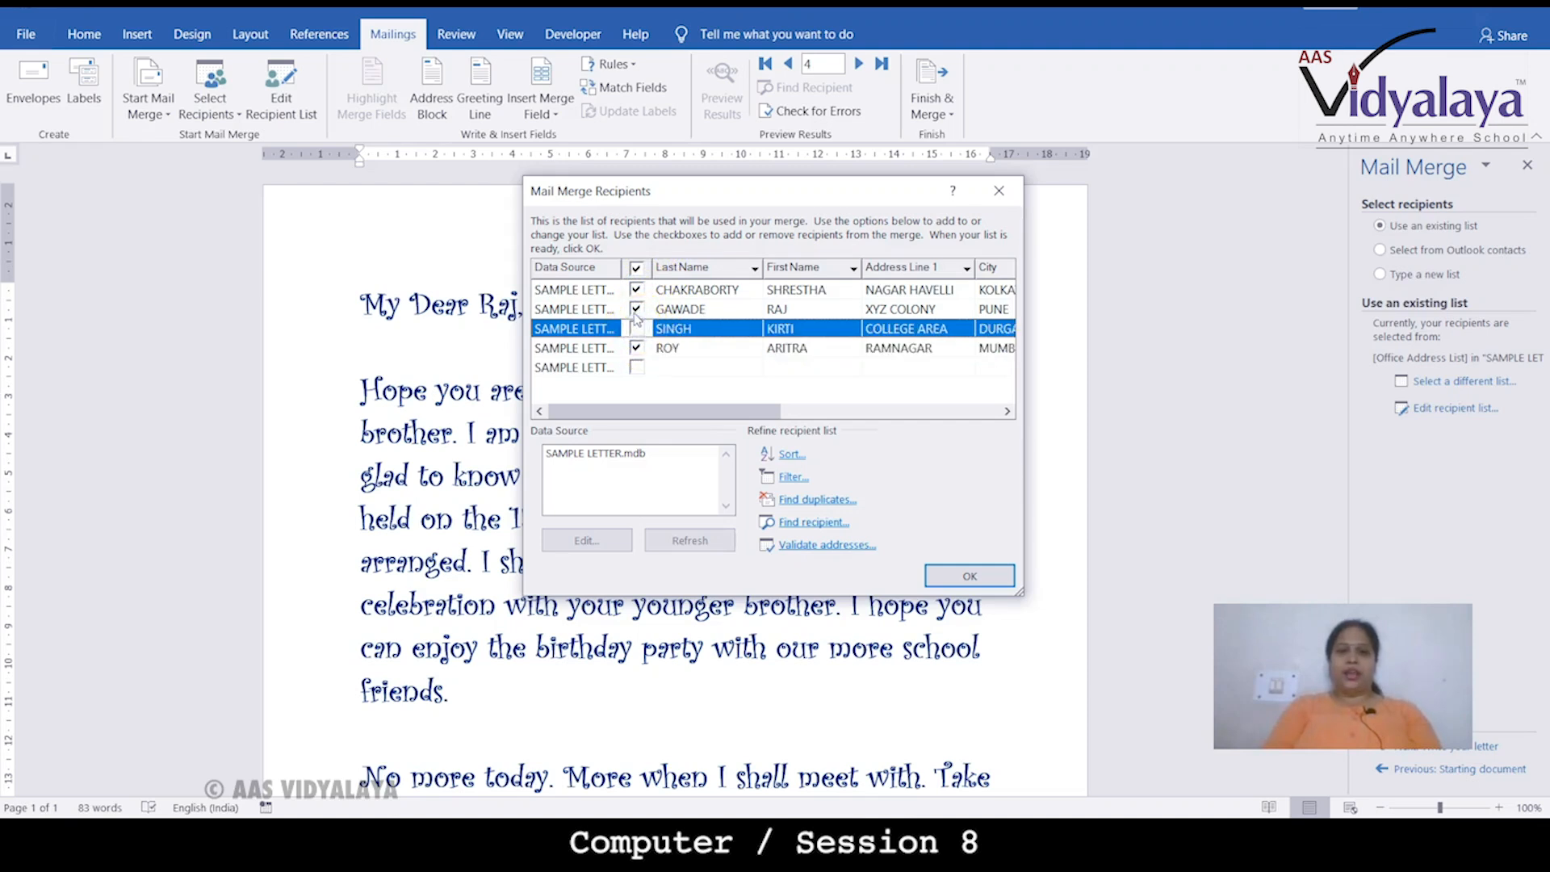
left_click(636, 309)
left_click(637, 289)
left_click(636, 310)
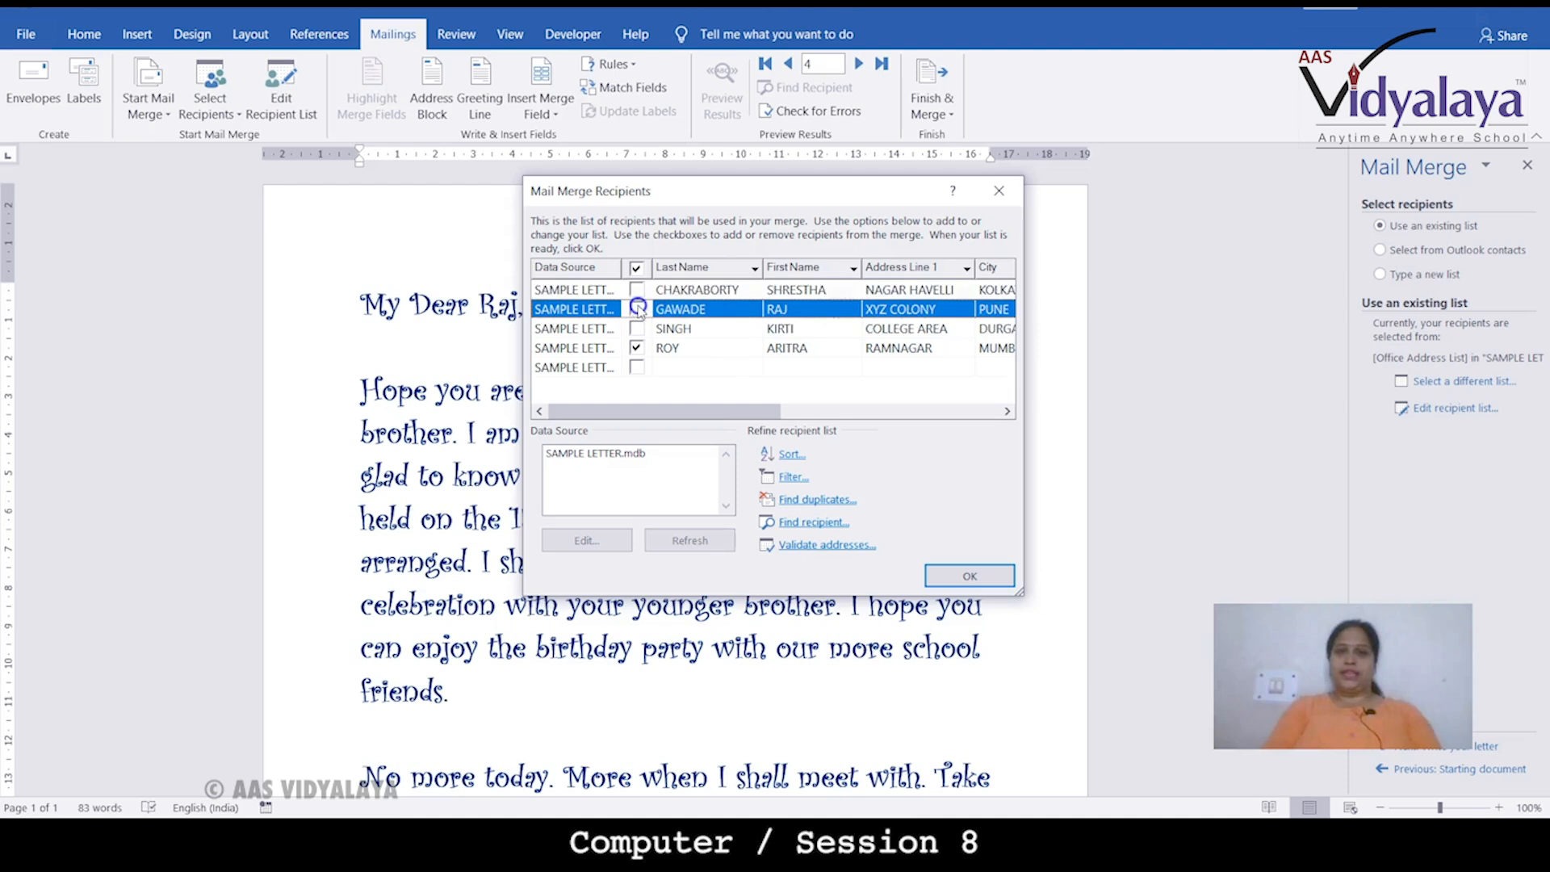
left_click(636, 290)
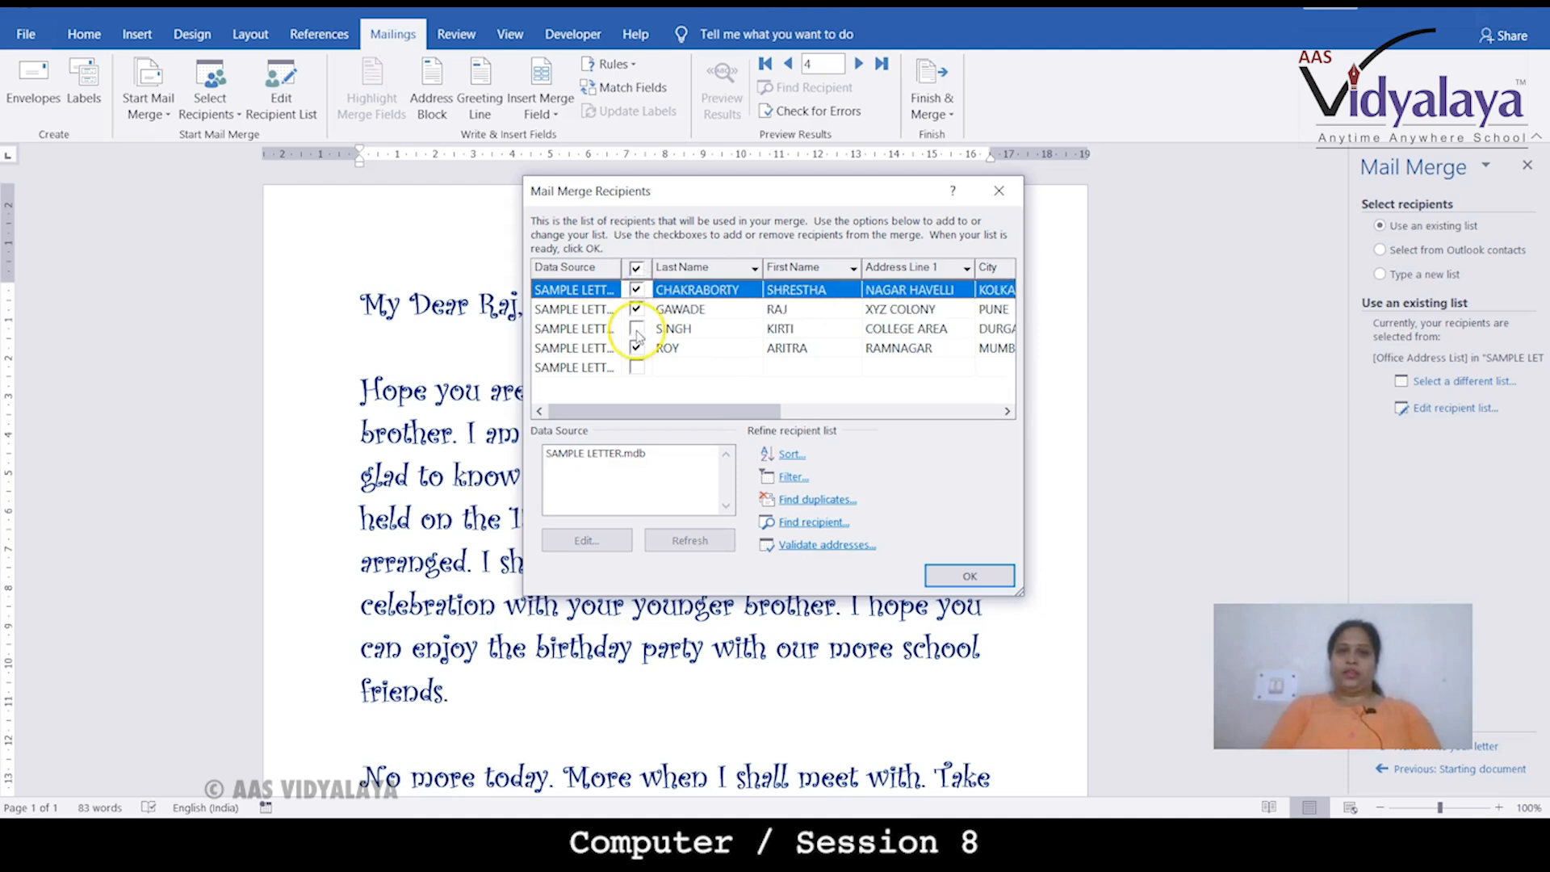
left_click(636, 329)
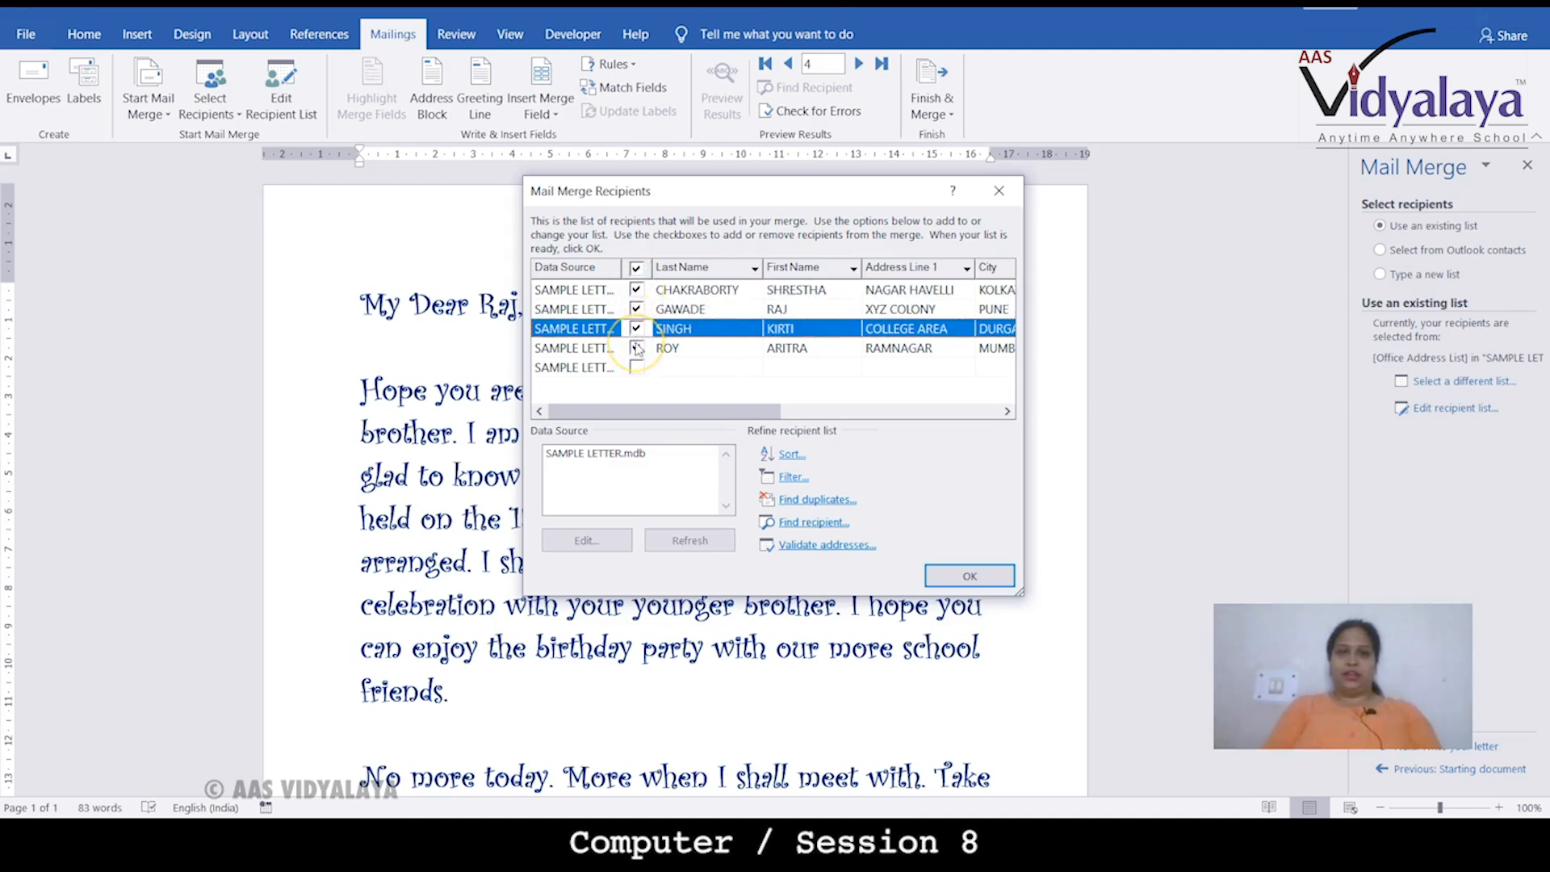
- Open the sort options for the recipient list and set First Name as the primary sort key
left_click(790, 456)
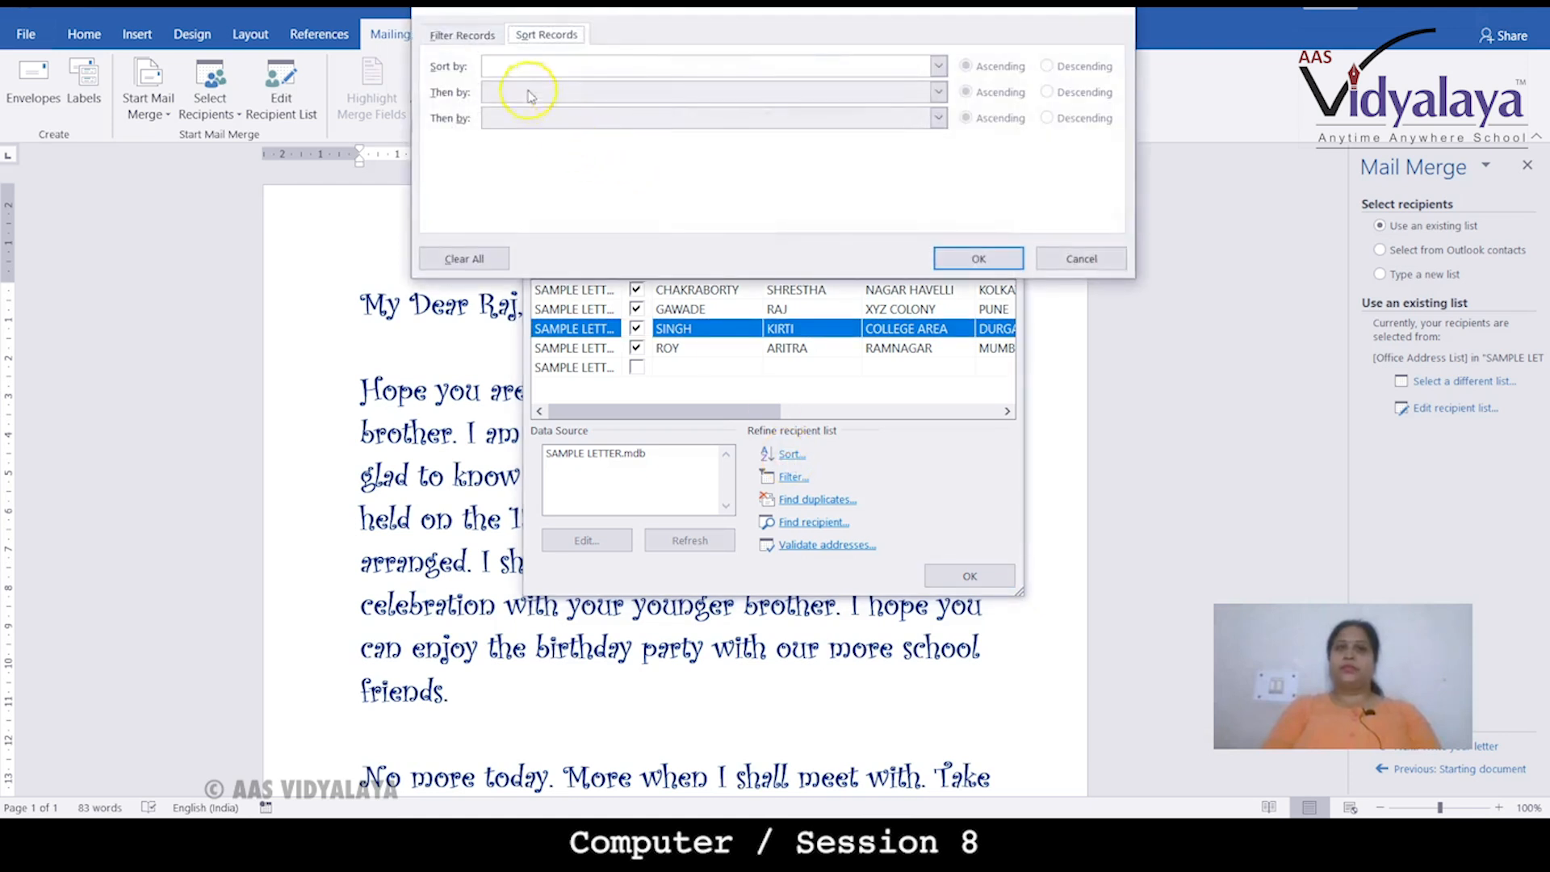
left_click(475, 34)
left_click(527, 33)
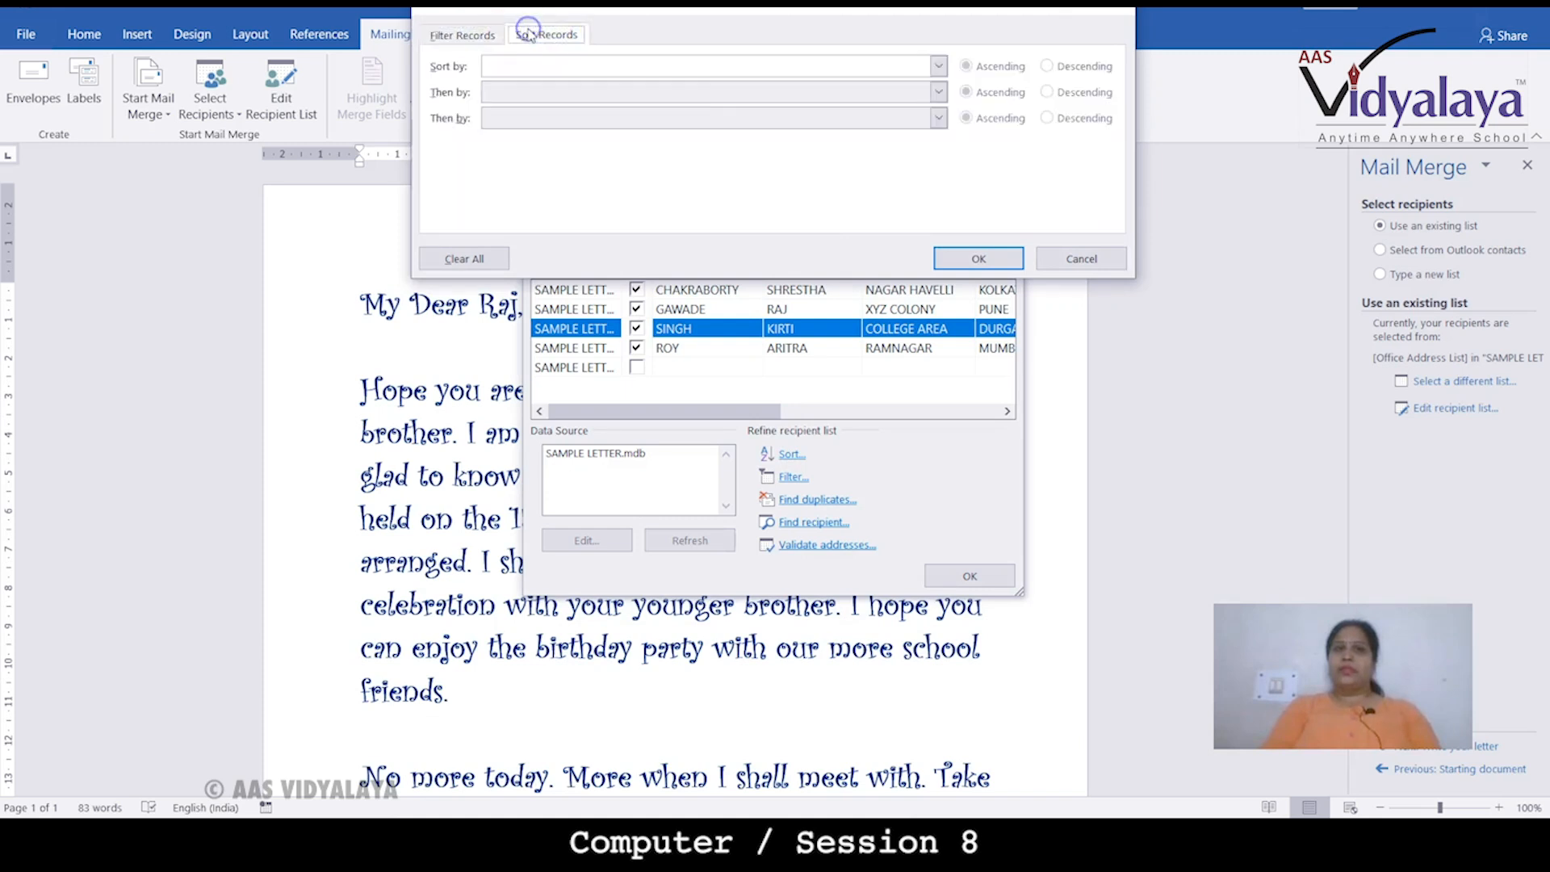
left_click(938, 67)
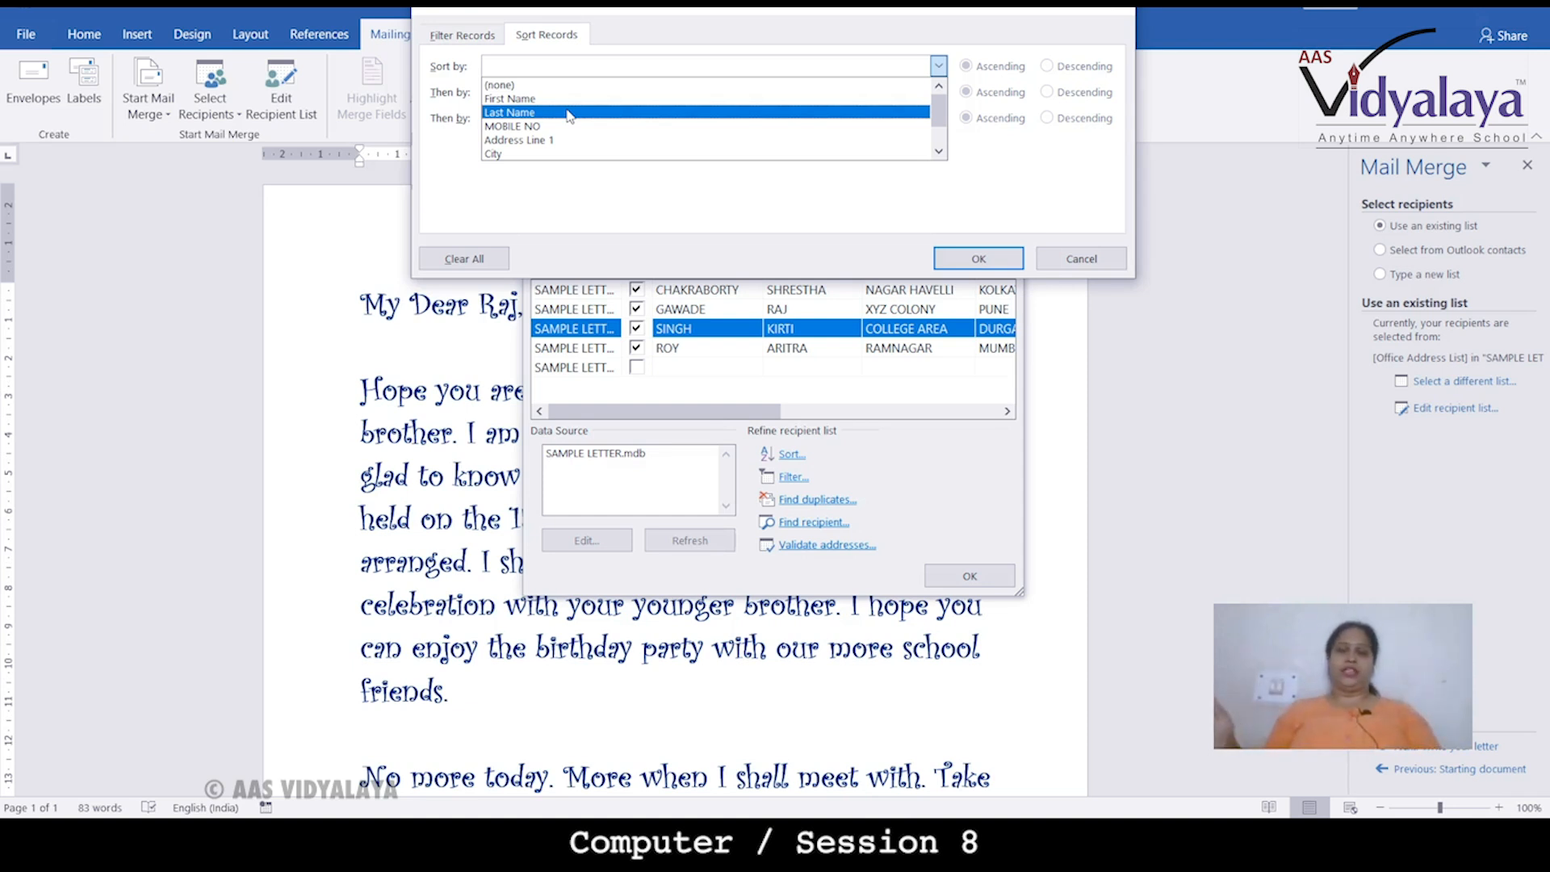
left_click(533, 97)
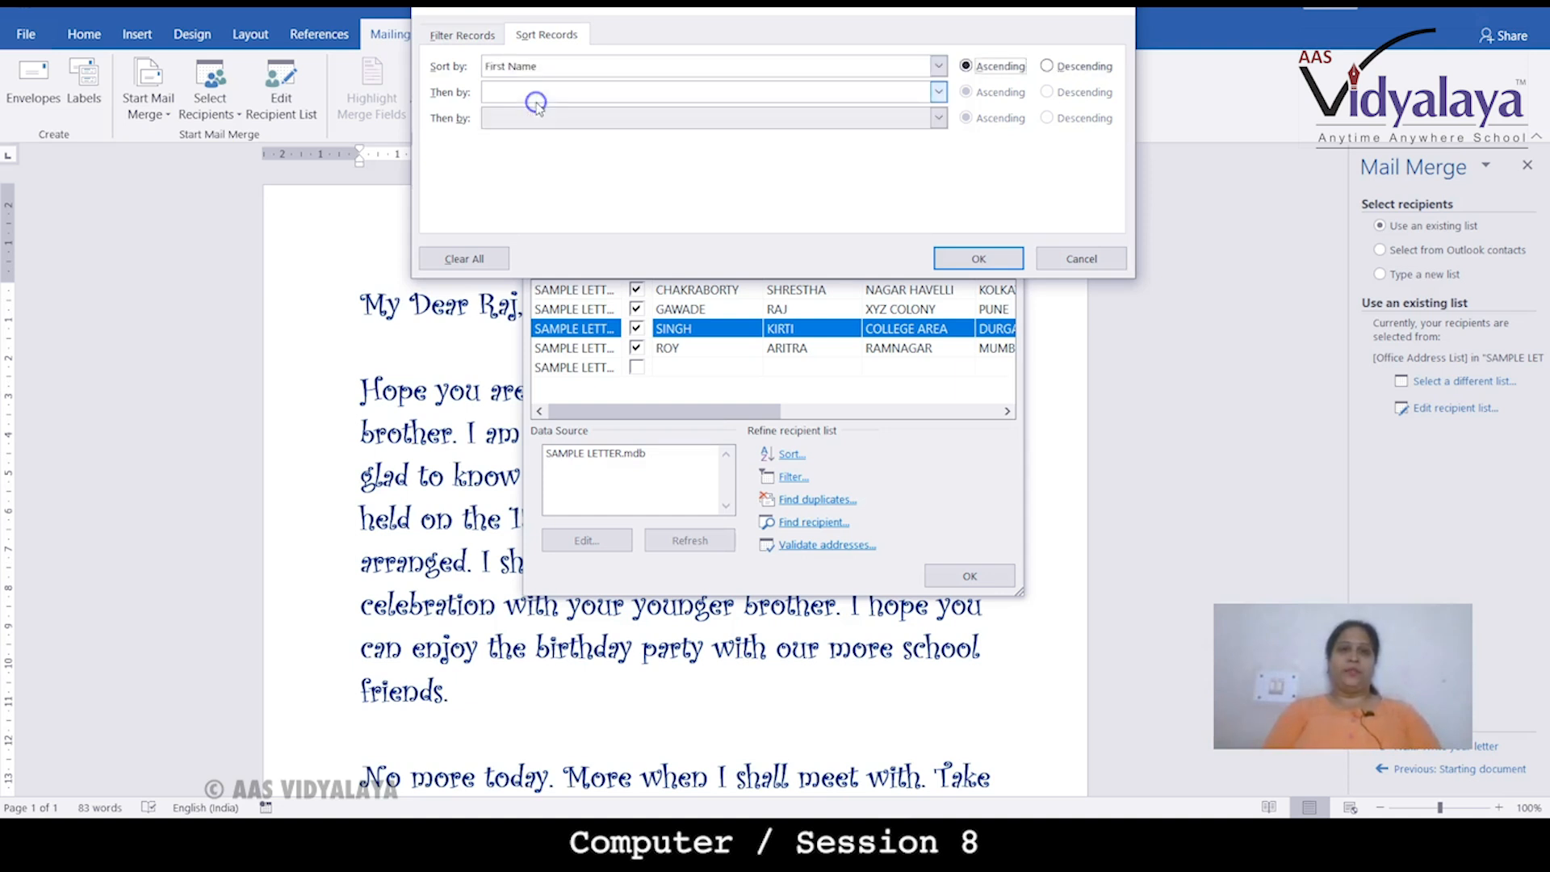
- Add Last Name in ascending order as the second sort key and apply the sort to the recipient list
left_click(978, 90)
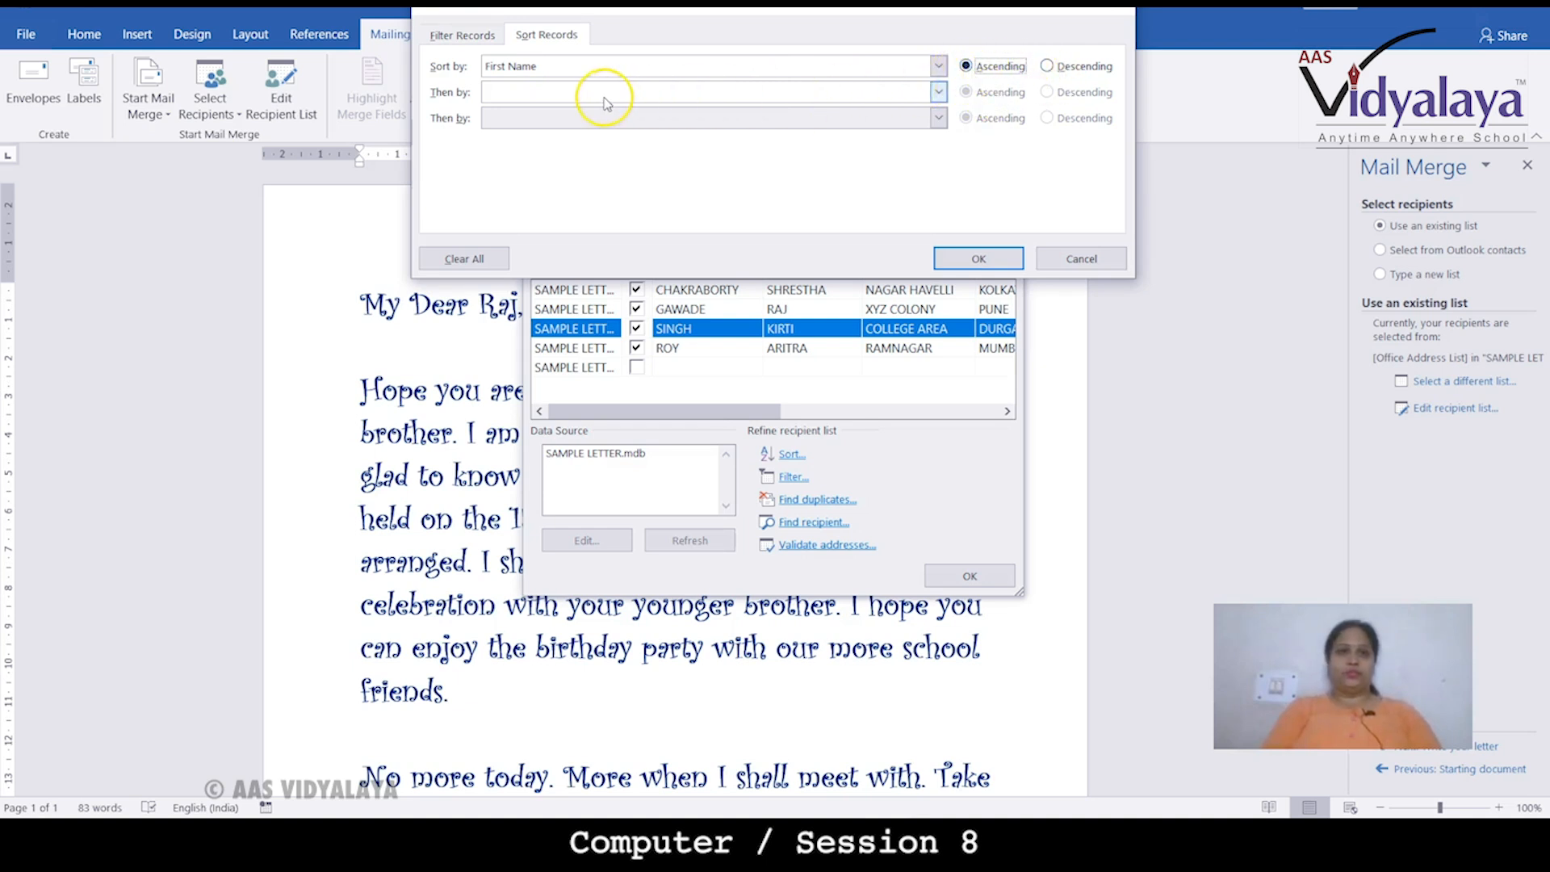
left_click(938, 92)
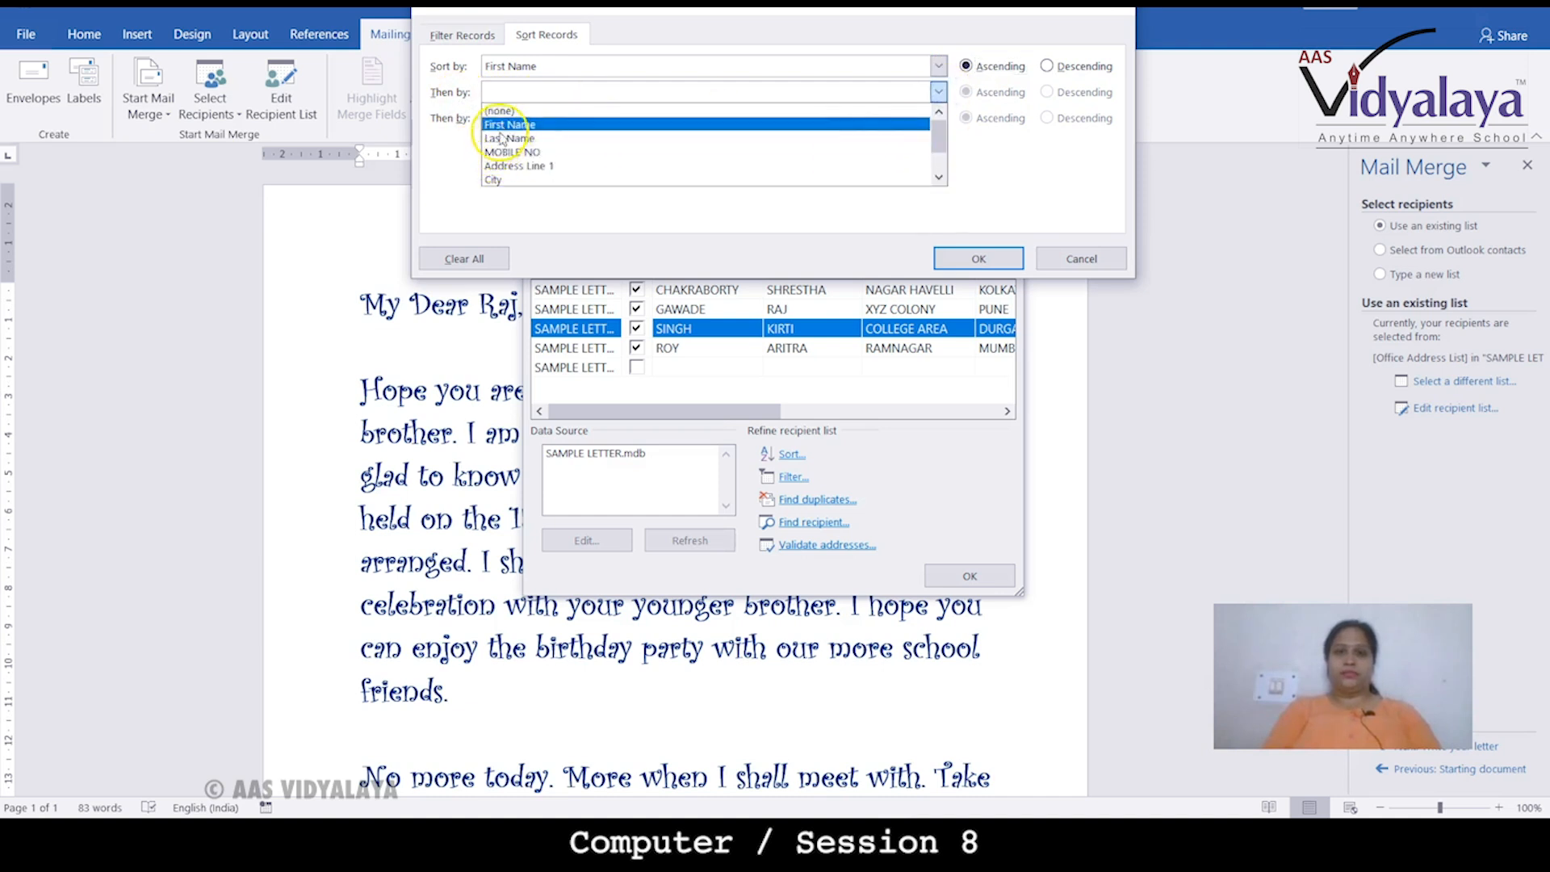
left_click(449, 153)
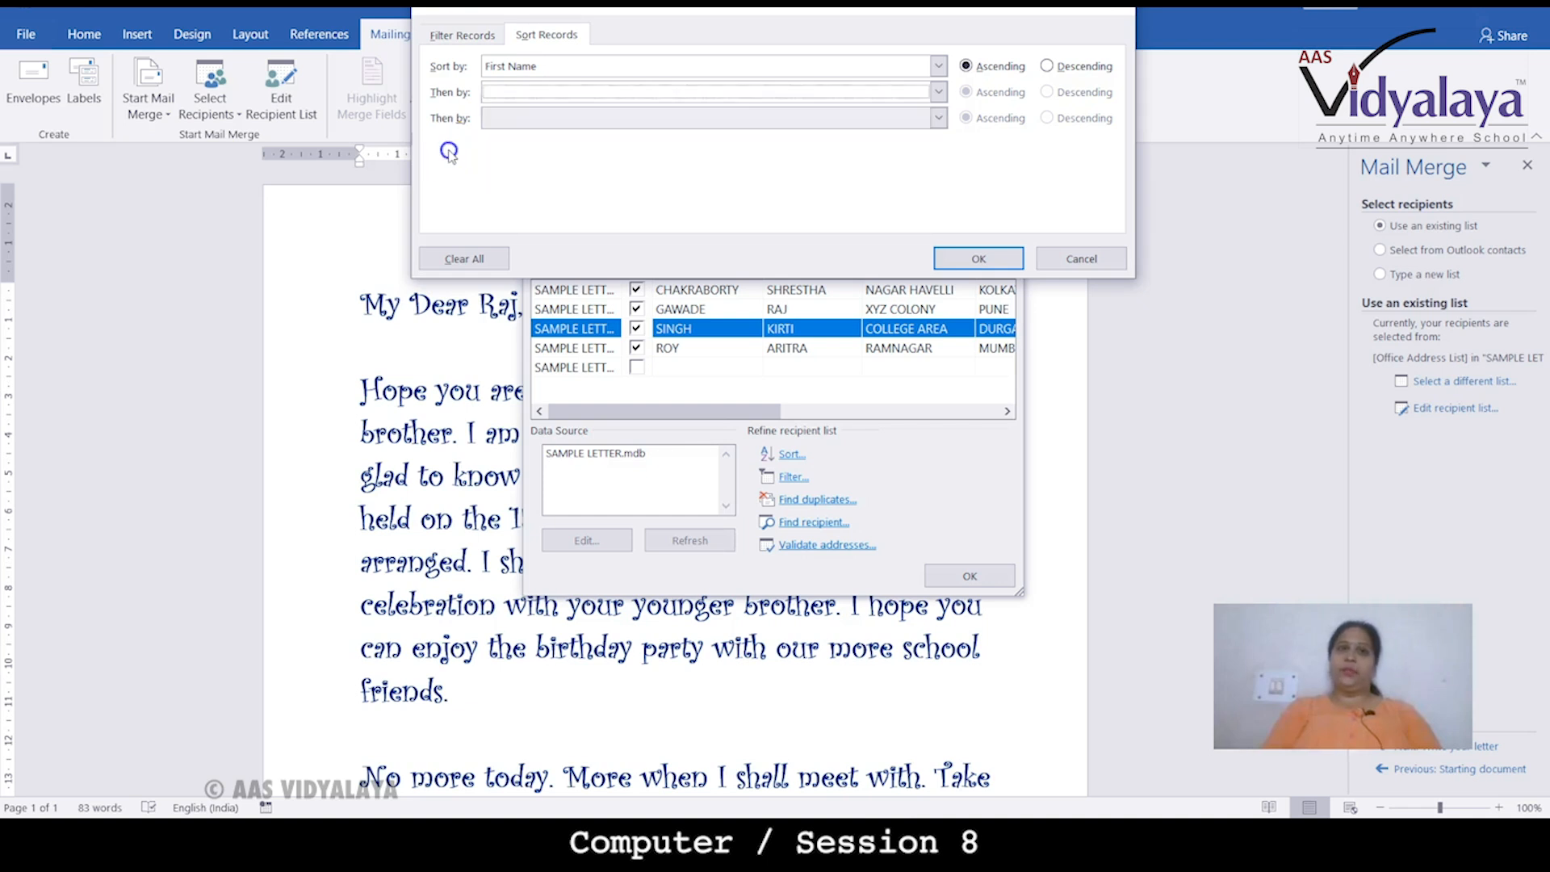
left_click(938, 92)
left_click(633, 138)
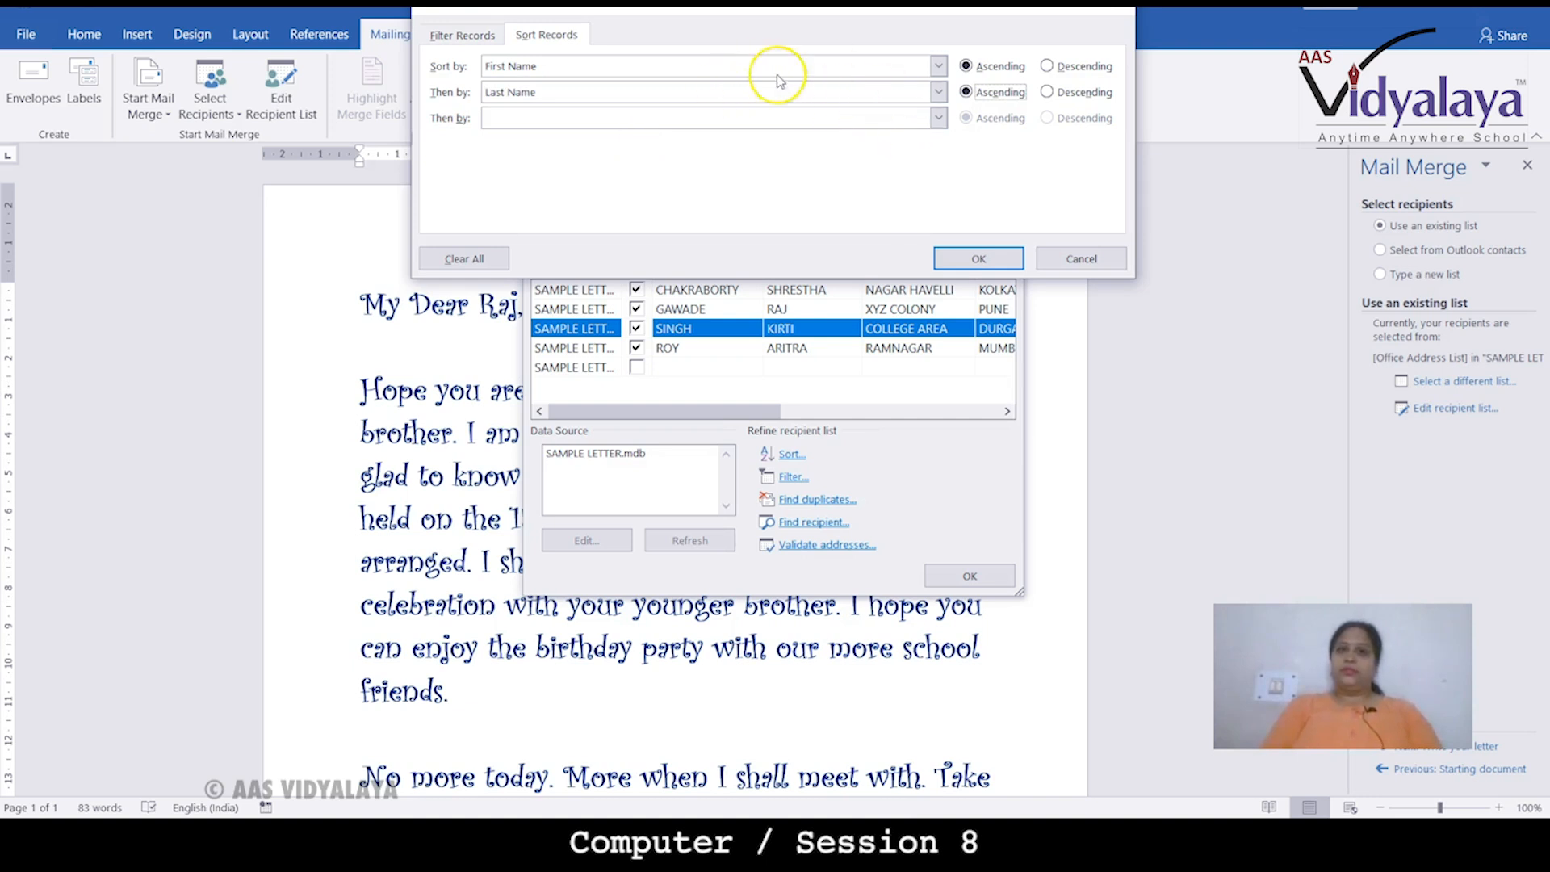
left_click(975, 264)
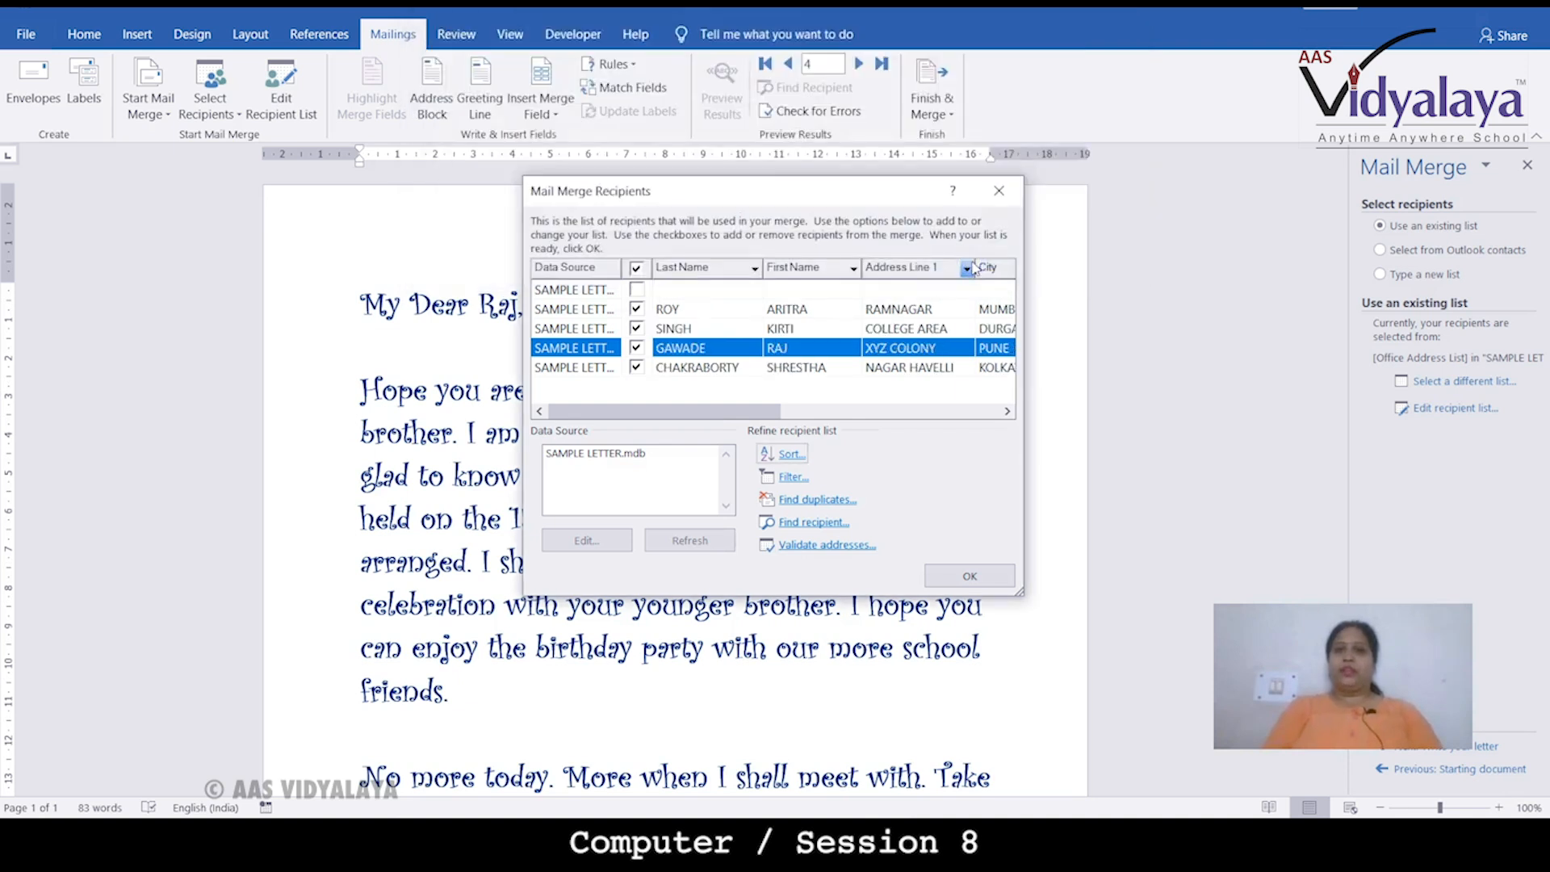
- Go through the sorted recipients one by one to examine the order of their first names
left_click(779, 310)
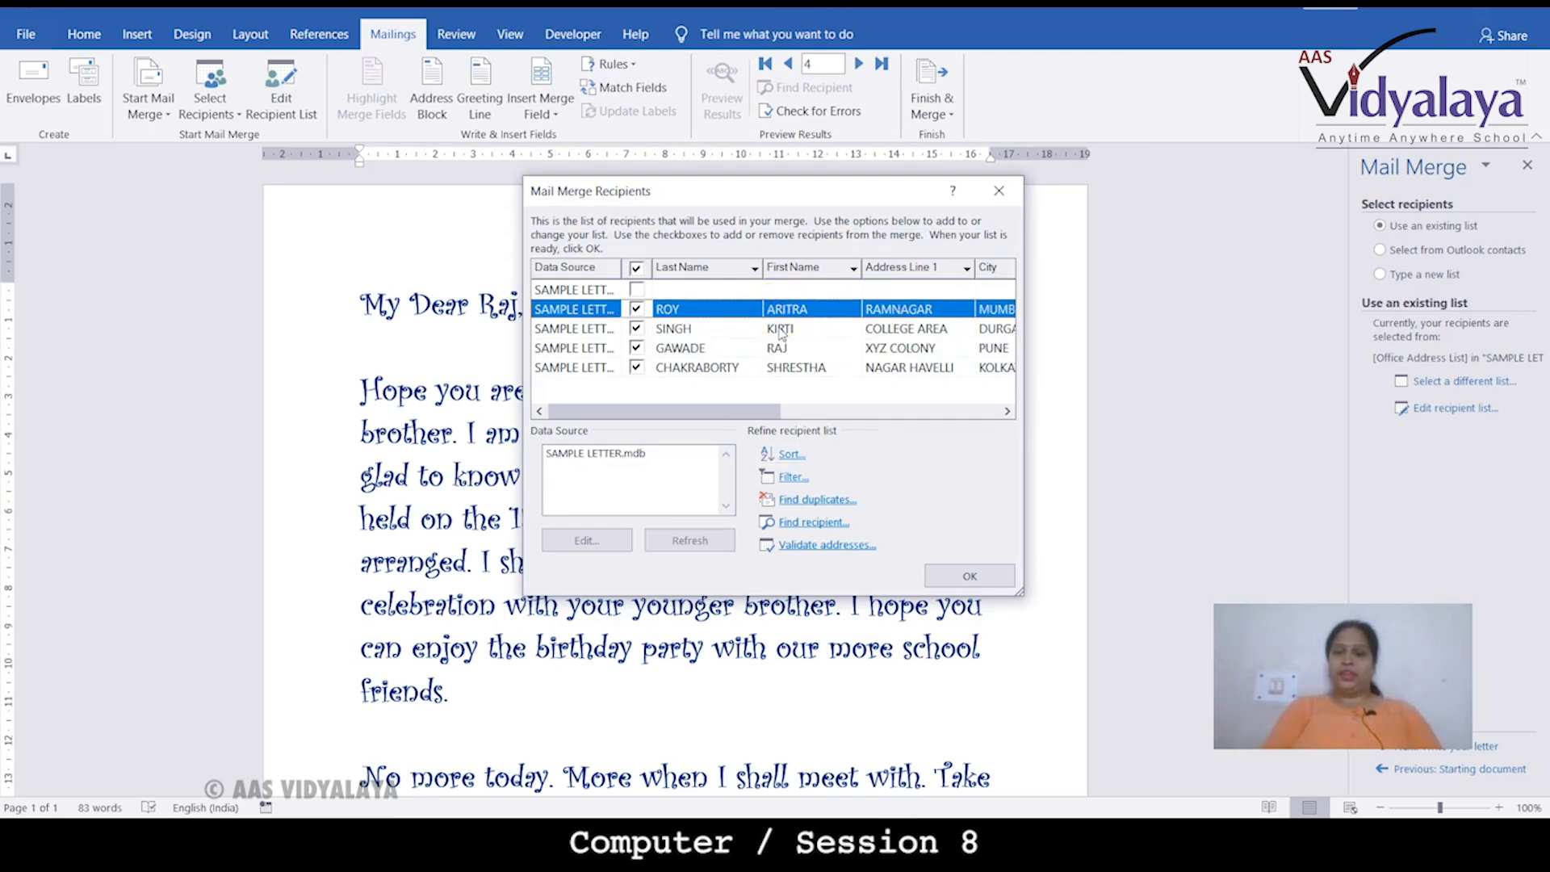
left_click(781, 329)
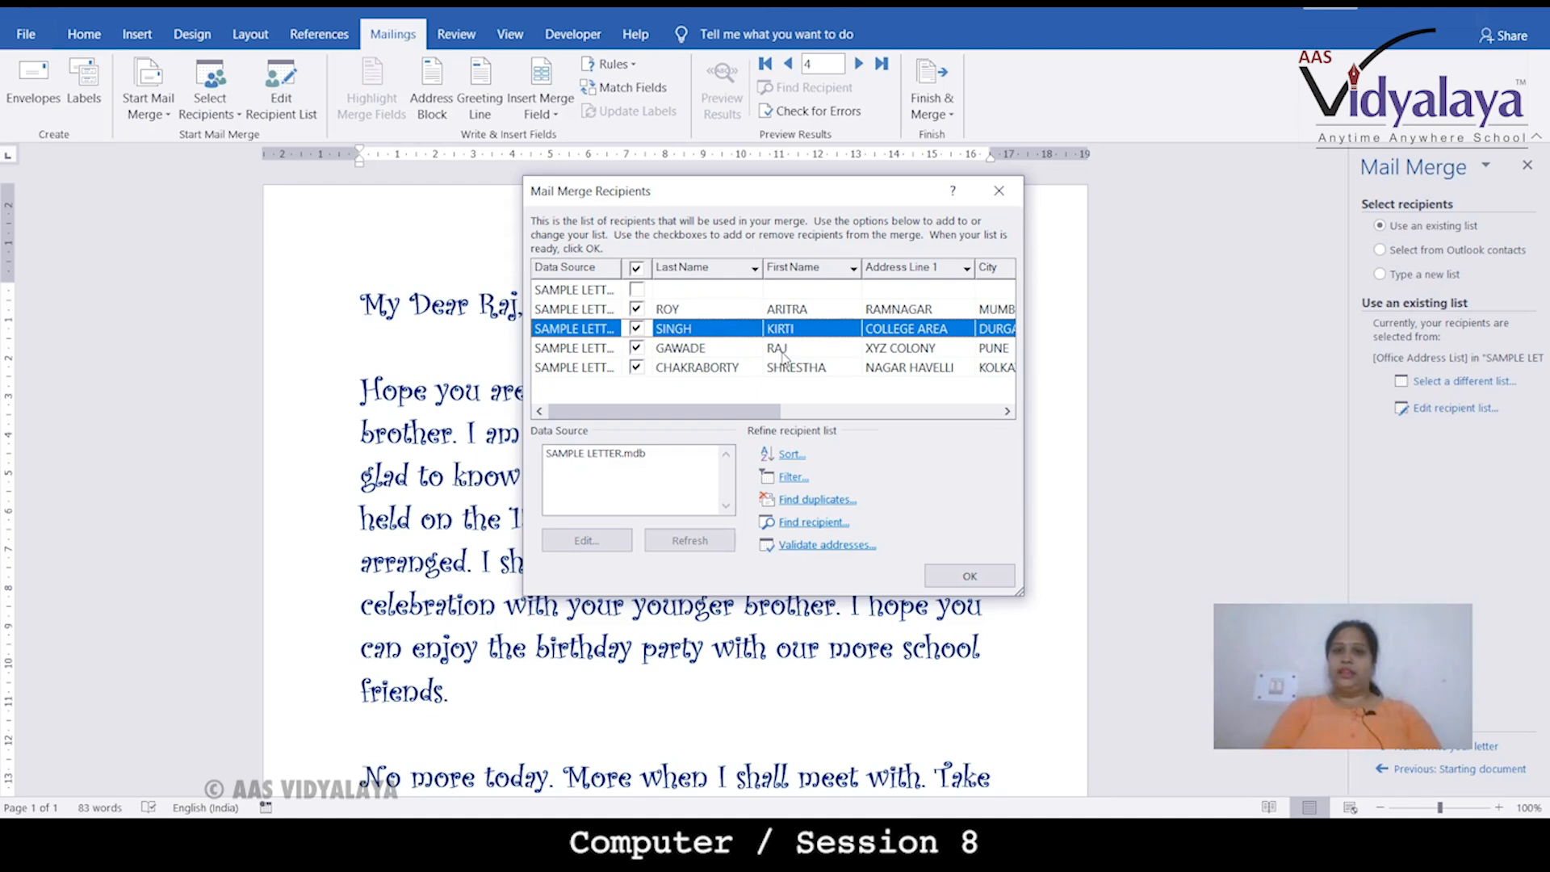
left_click(782, 351)
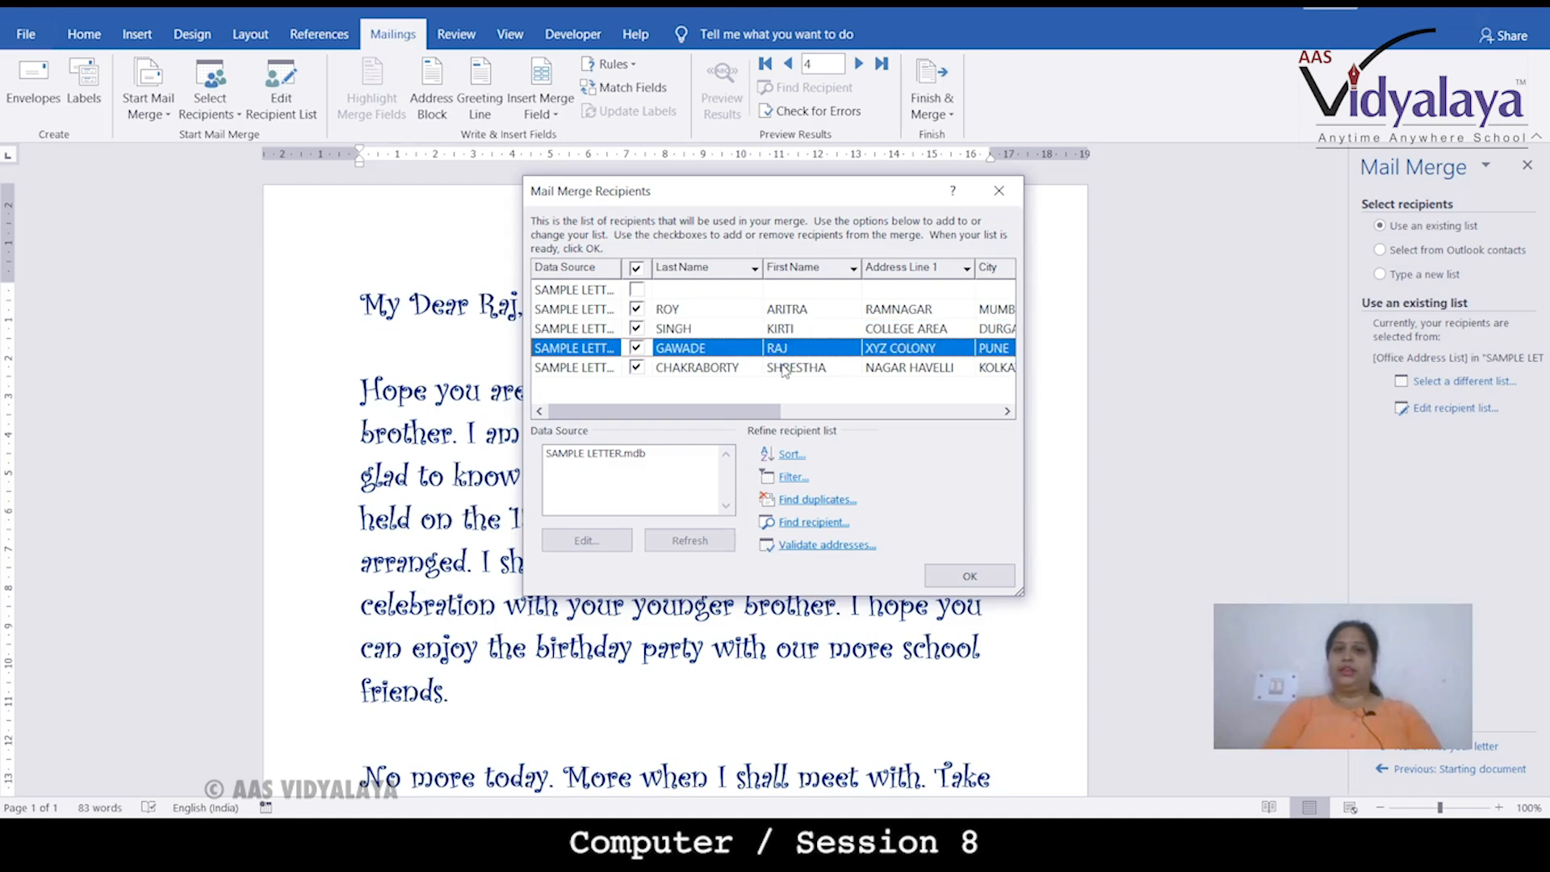
left_click(783, 369)
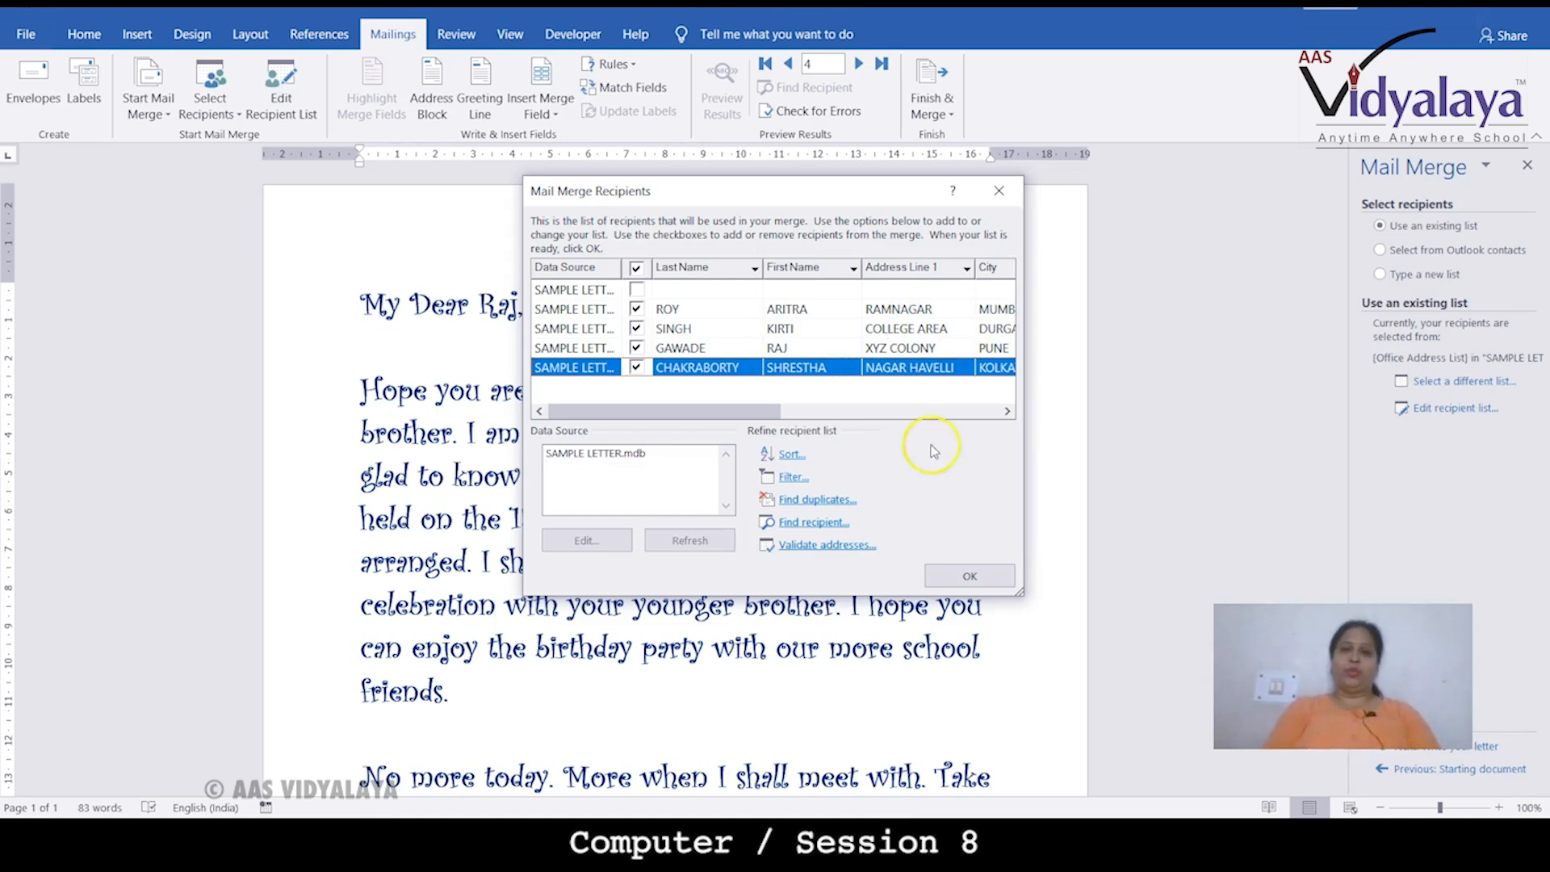
- Filter the recipient list to records whose City is equal to "KOLKATA", entered with quotation marks
left_click(792, 478)
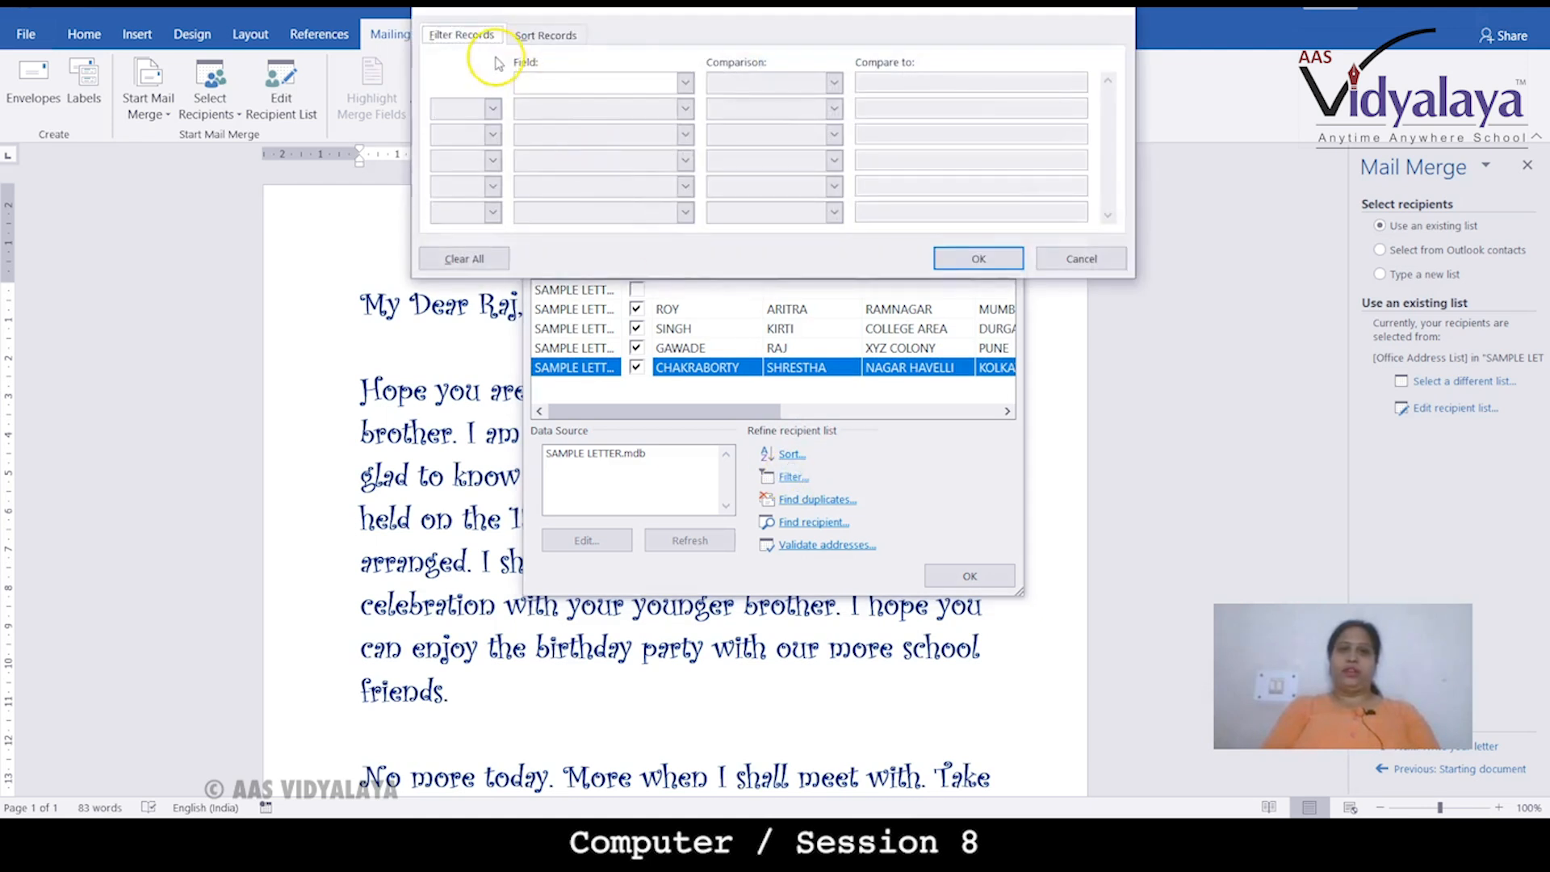
left_click(690, 84)
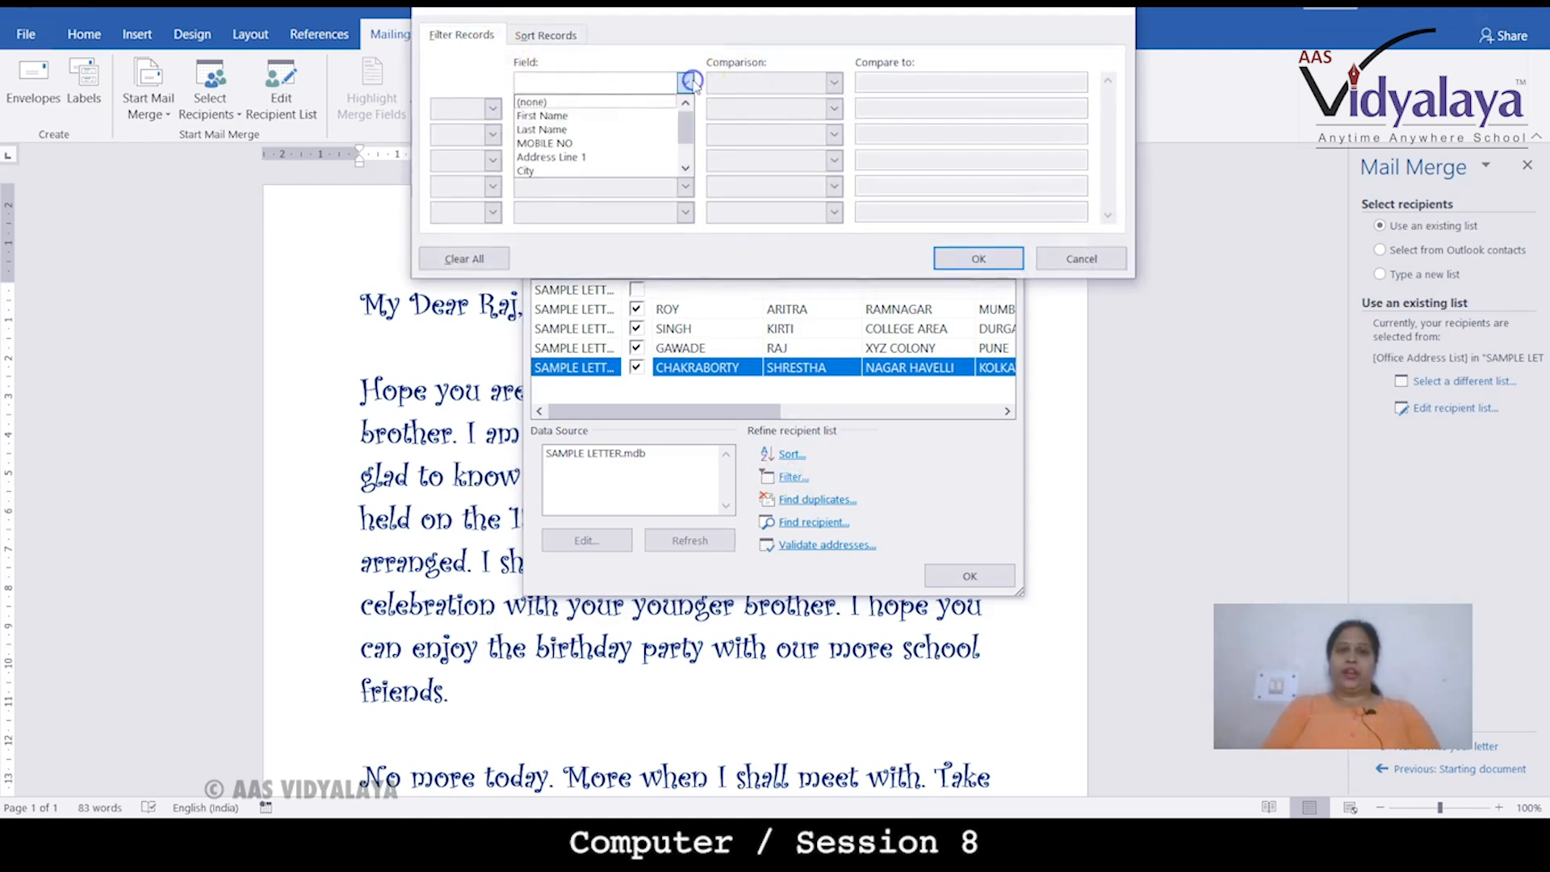
left_click(547, 171)
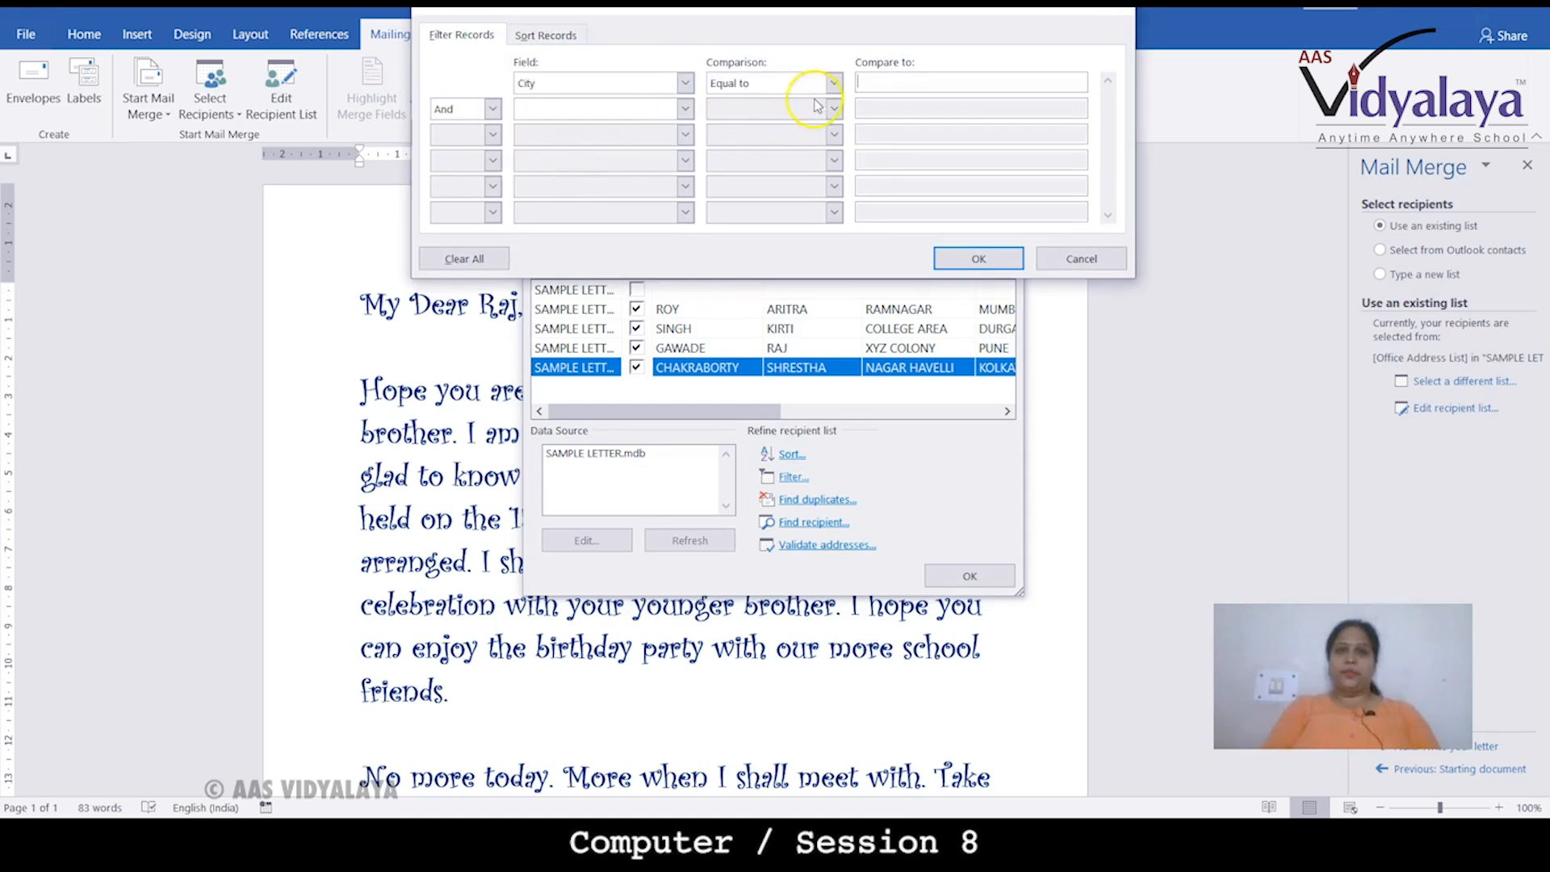
left_click(835, 83)
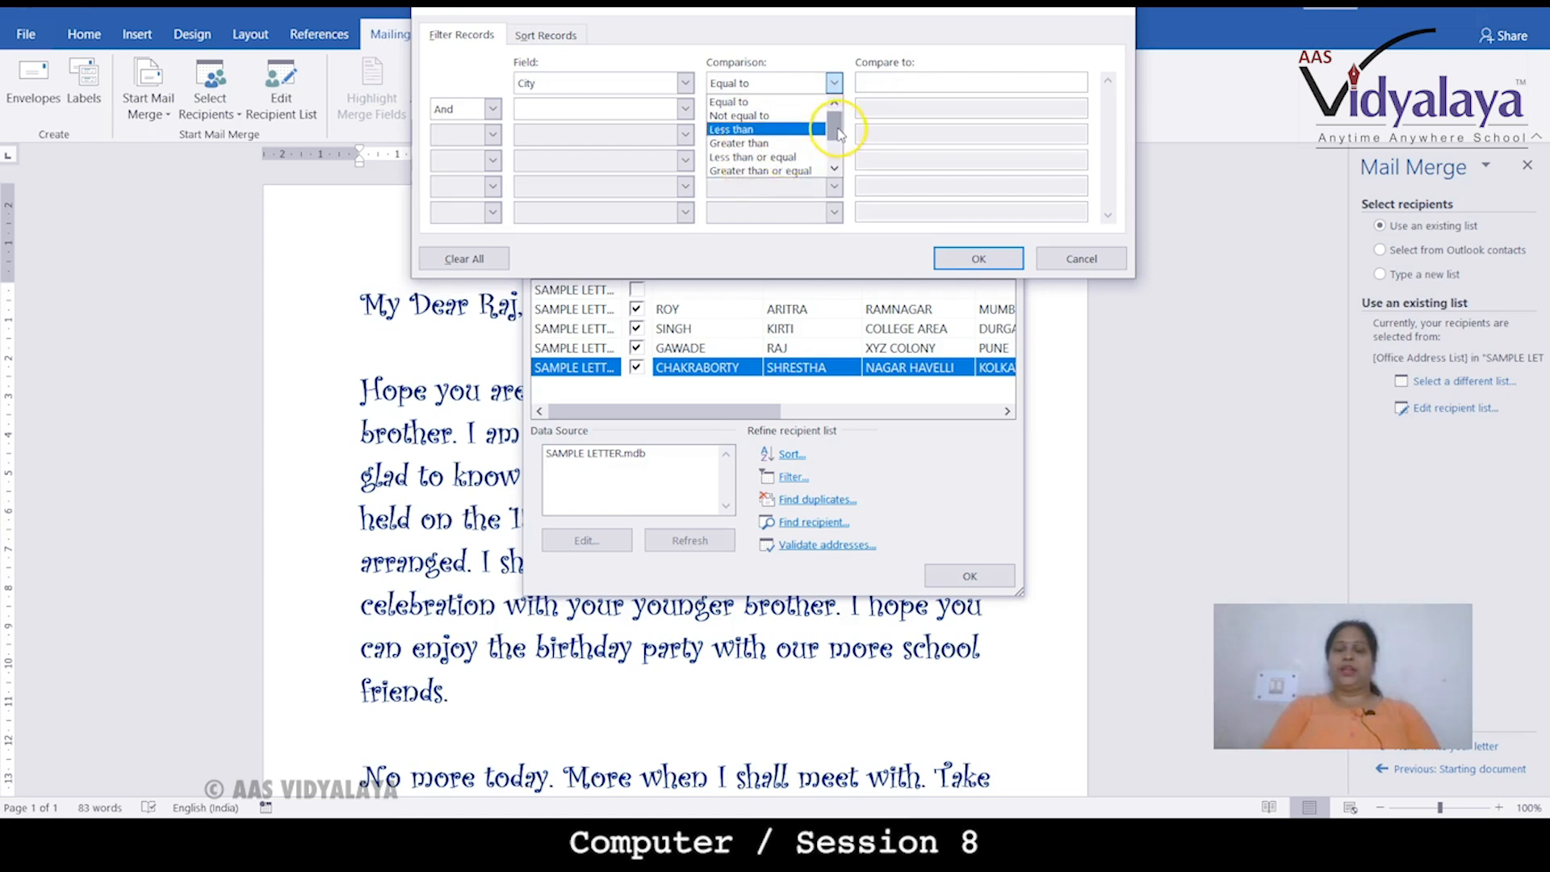
mouse_move(834, 127)
left_mouse_down()
mouse_move(836, 159)
mouse_move(836, 134)
left_mouse_up()
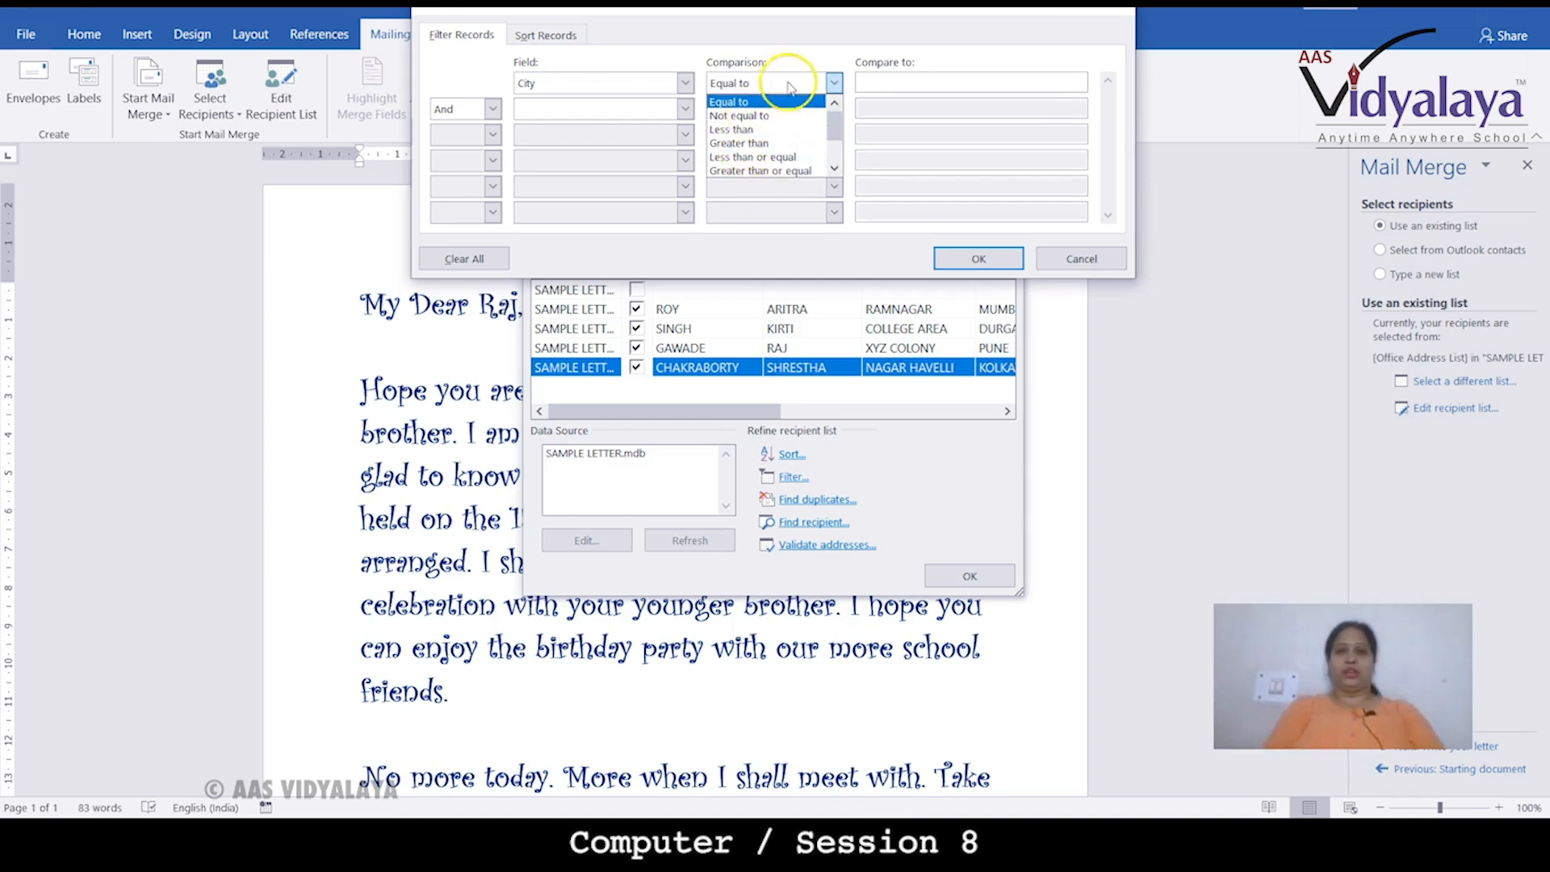
left_click(796, 55)
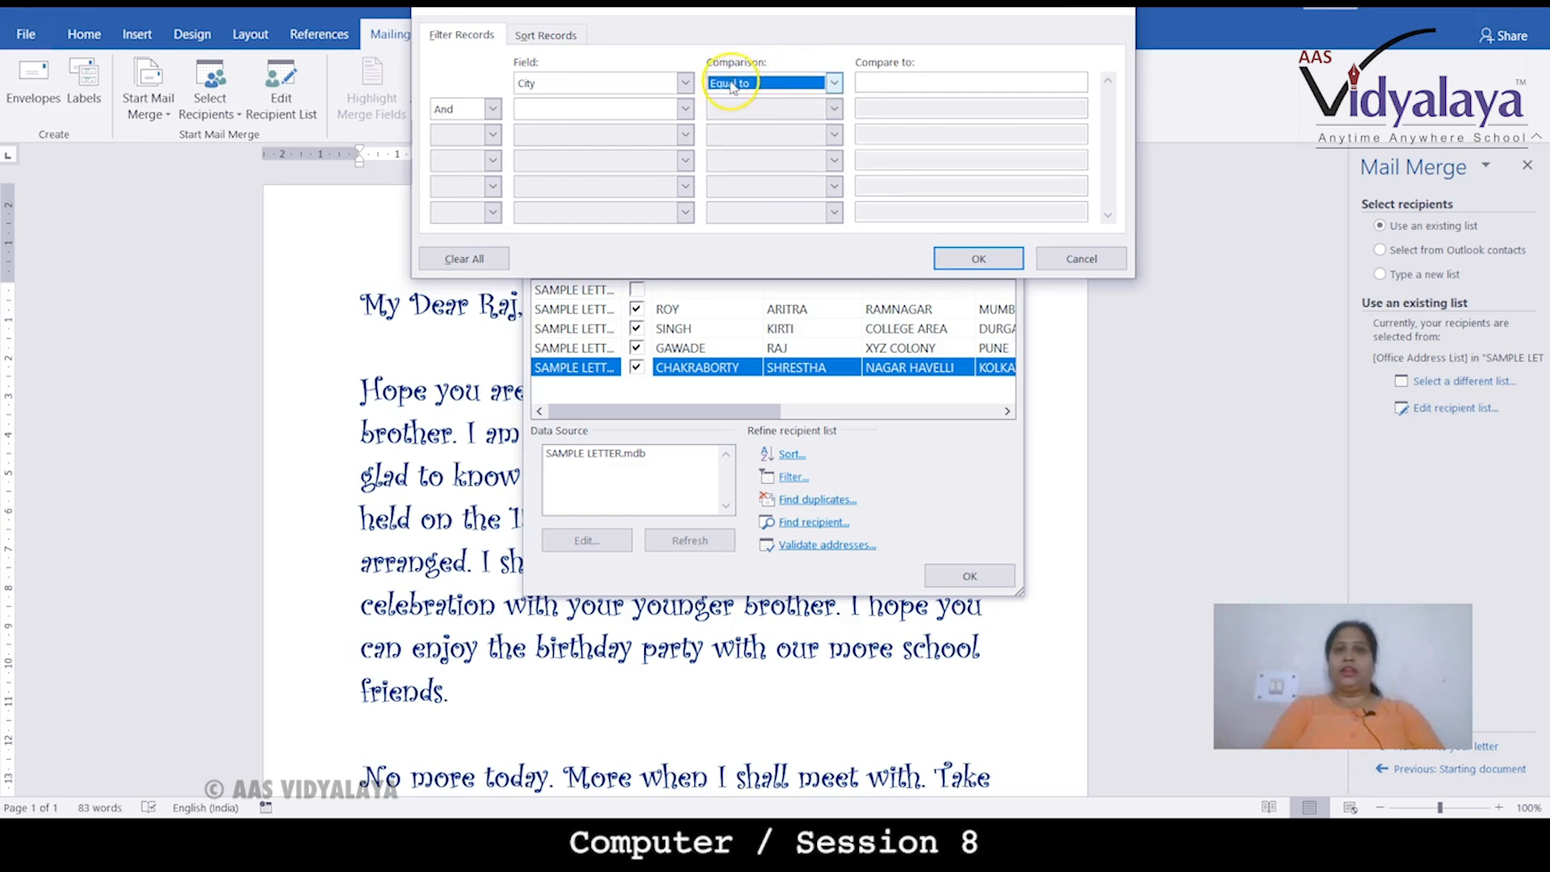
left_click(885, 79)
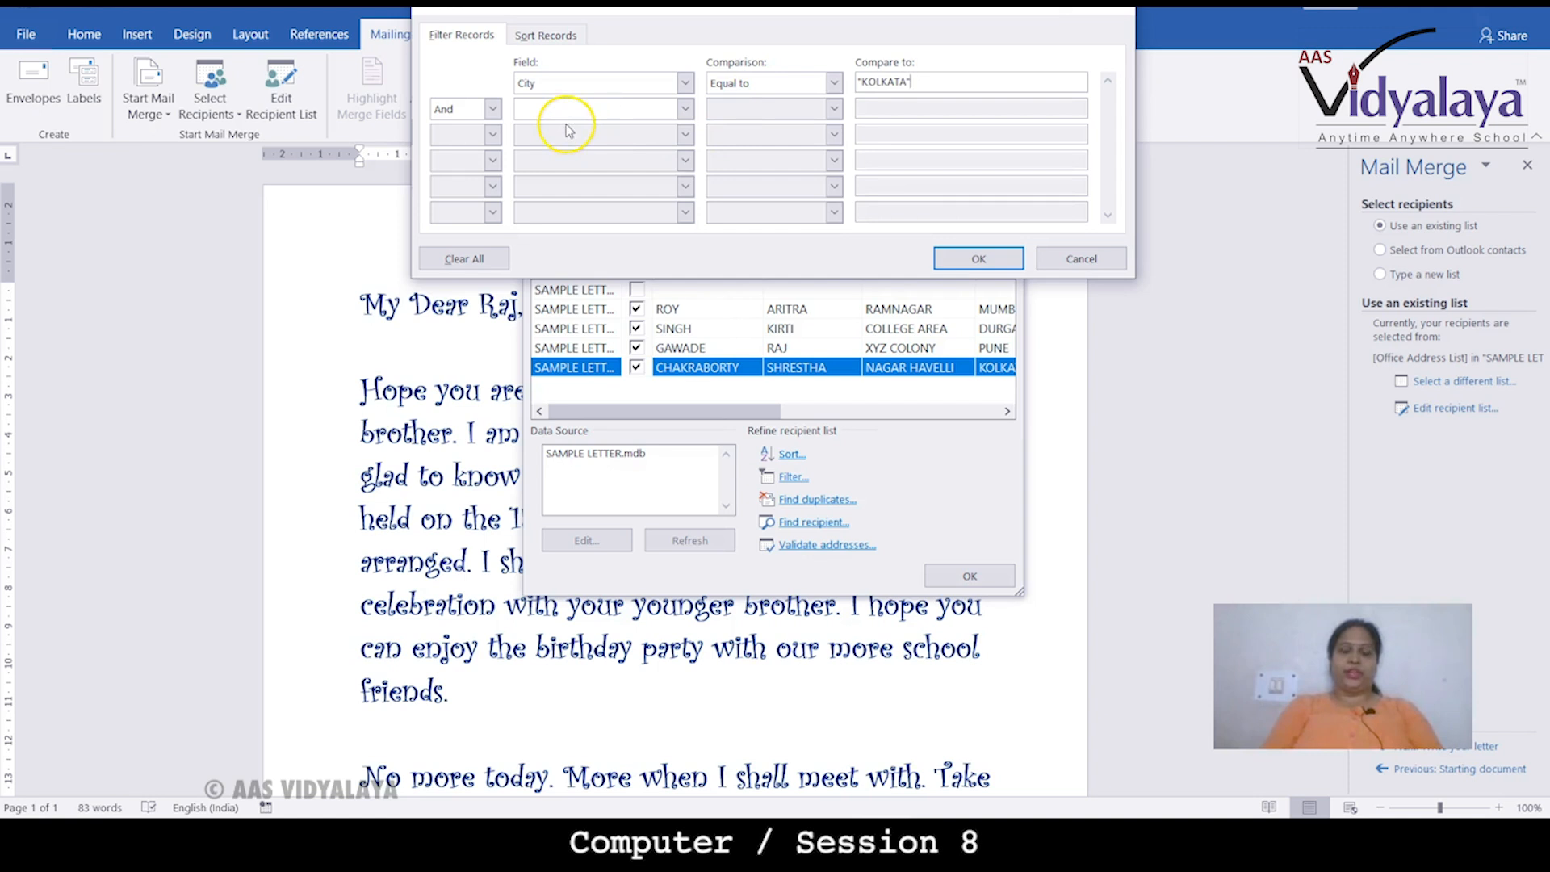
left_click(977, 259)
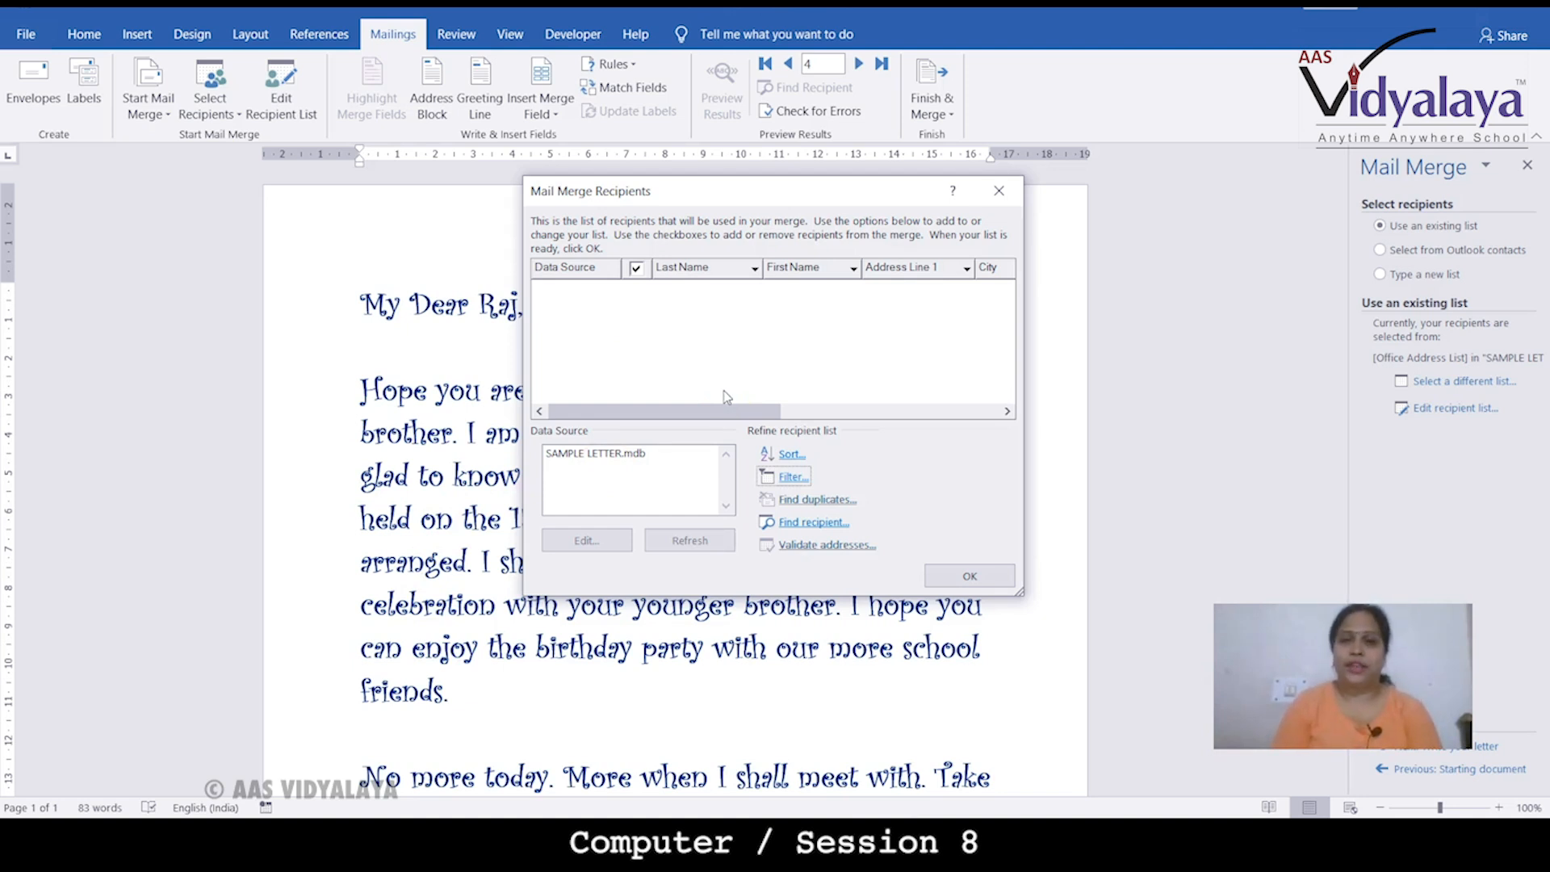
- Remove the quotation marks from the City filter's comparison value, leaving KOLKATA, and apply the filter
left_click(792, 477)
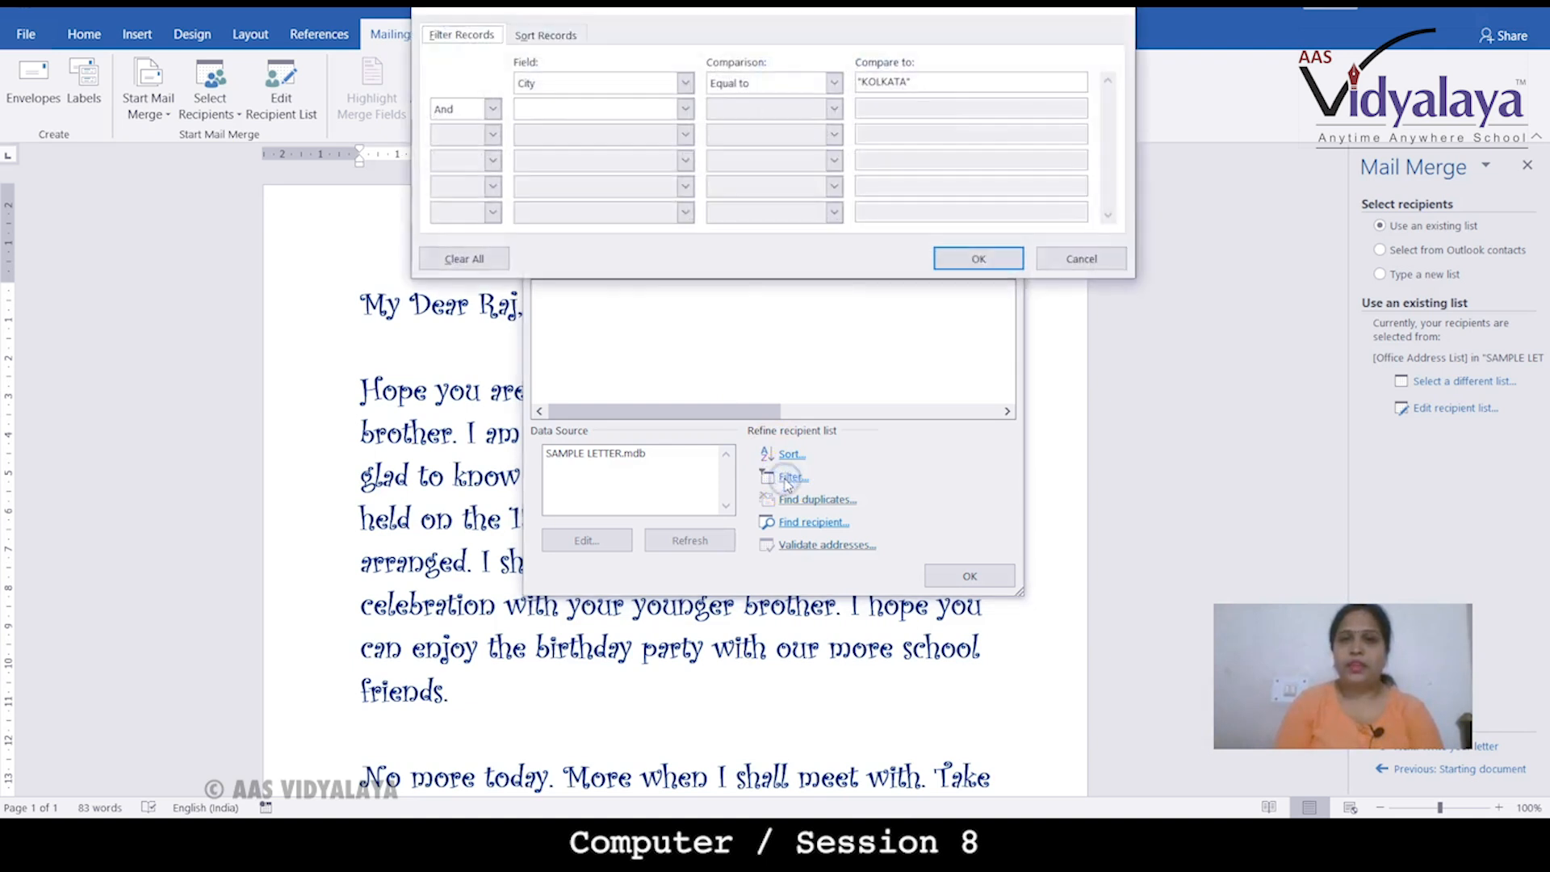
left_click(863, 81)
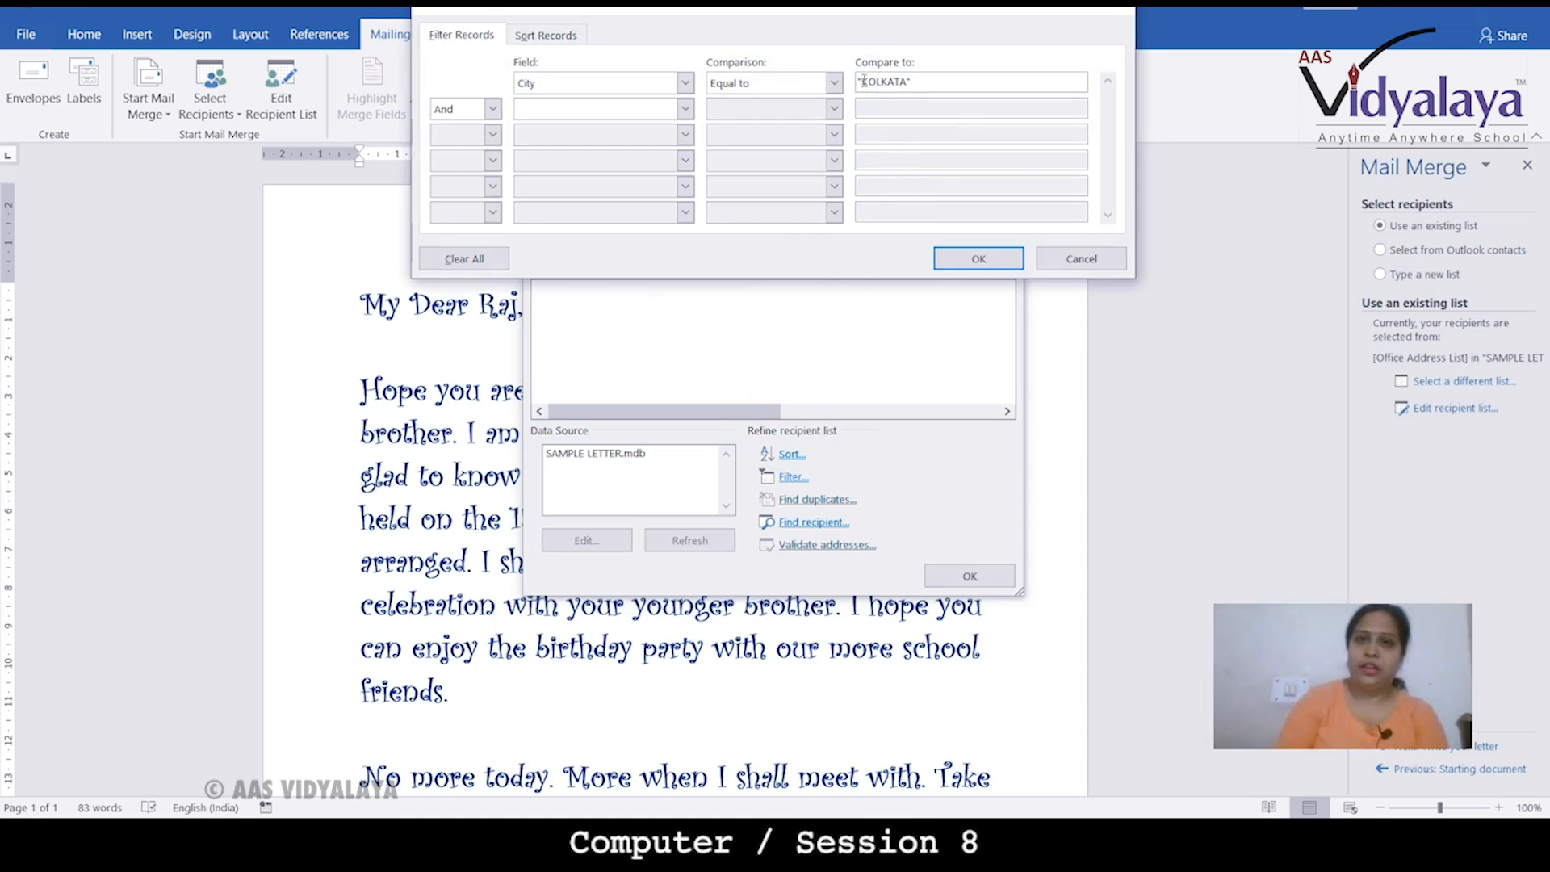
key("BackSpace")
left_click(907, 81)
key("BackSpace")
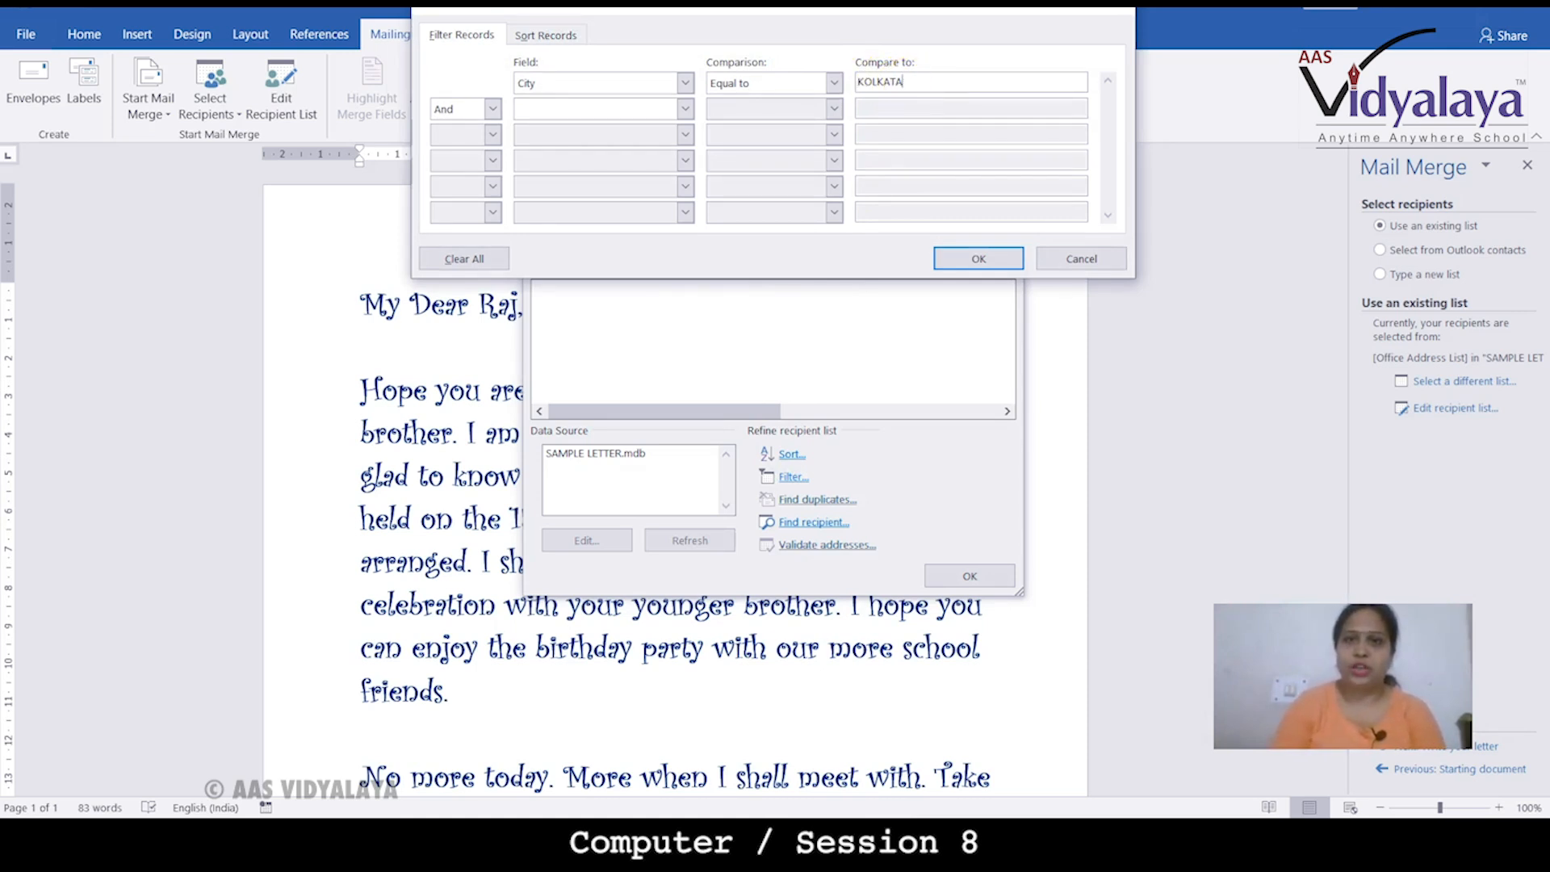
left_click(977, 257)
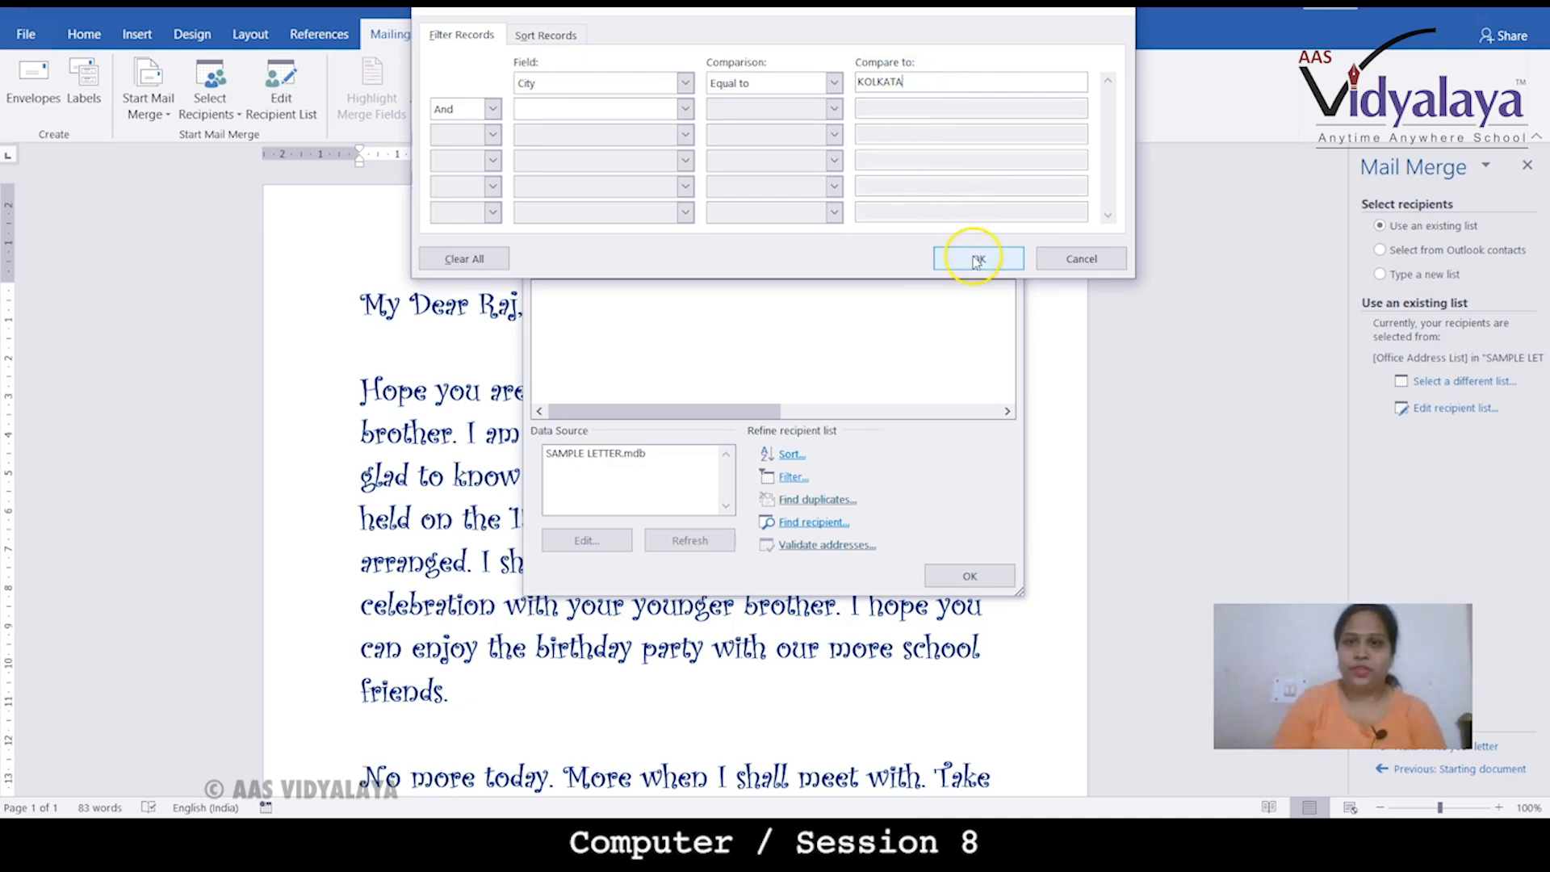
- Examine the City and State columns of the filtered recipient list and check the list for duplicate entries
left_click_drag(716, 412, 810, 415)
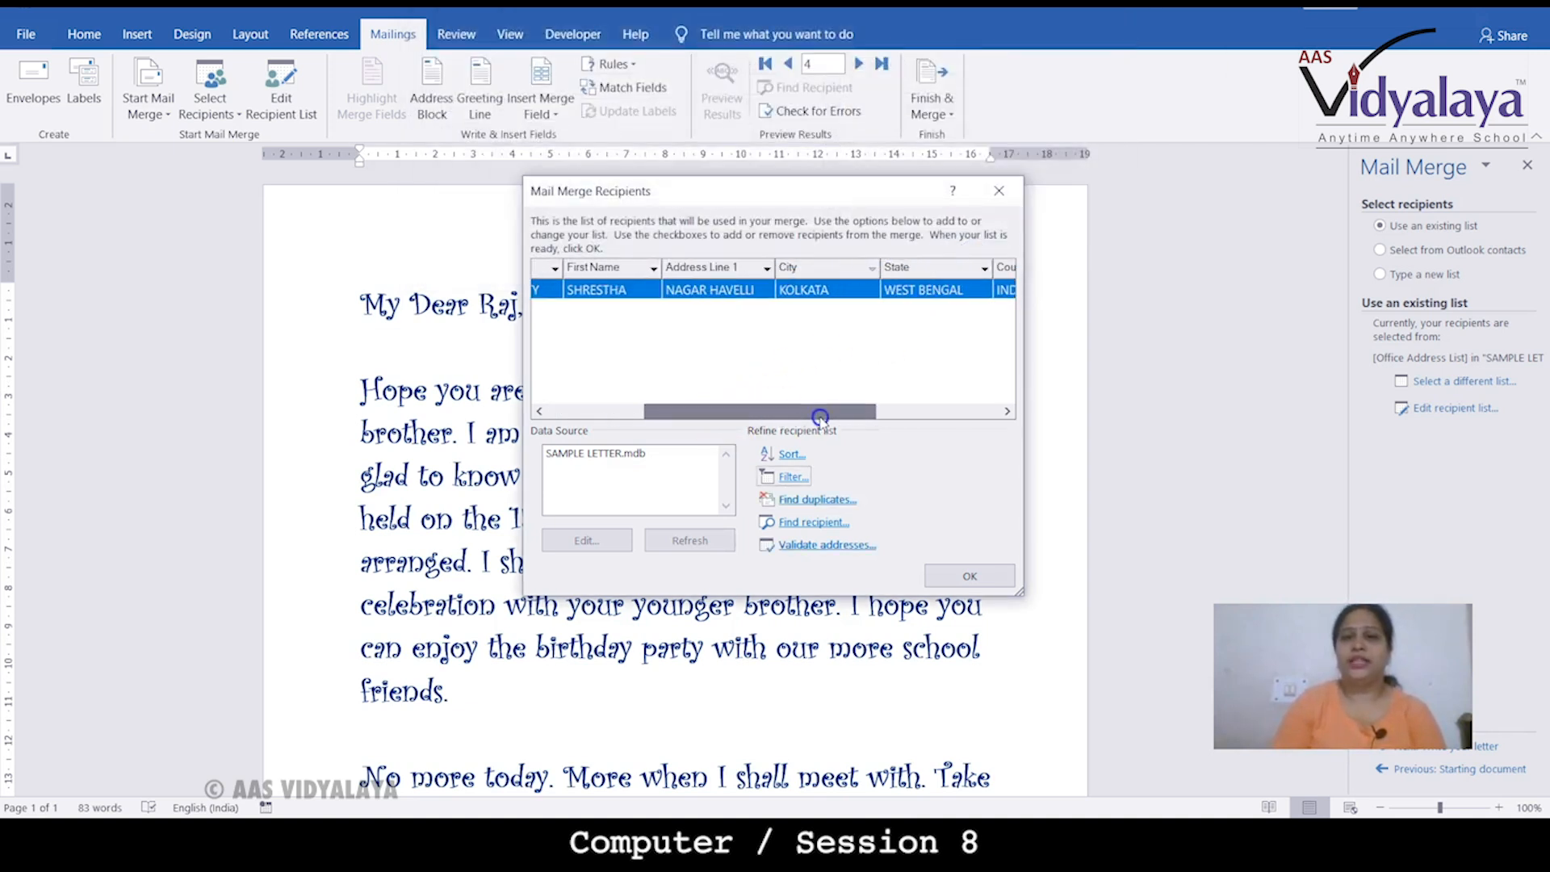
left_click(827, 309)
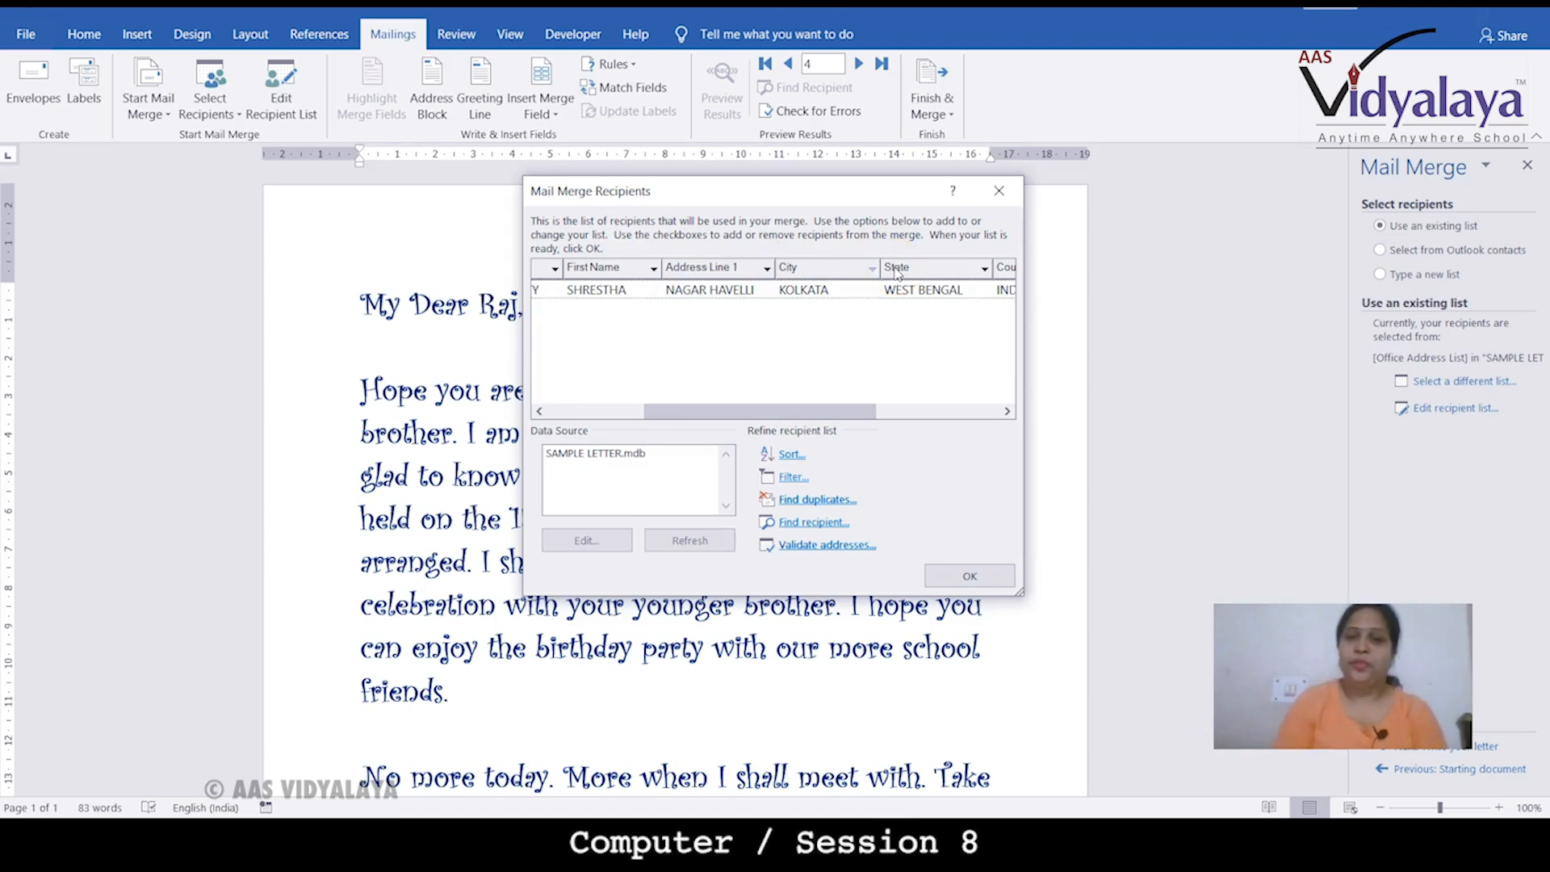
left_click(808, 329)
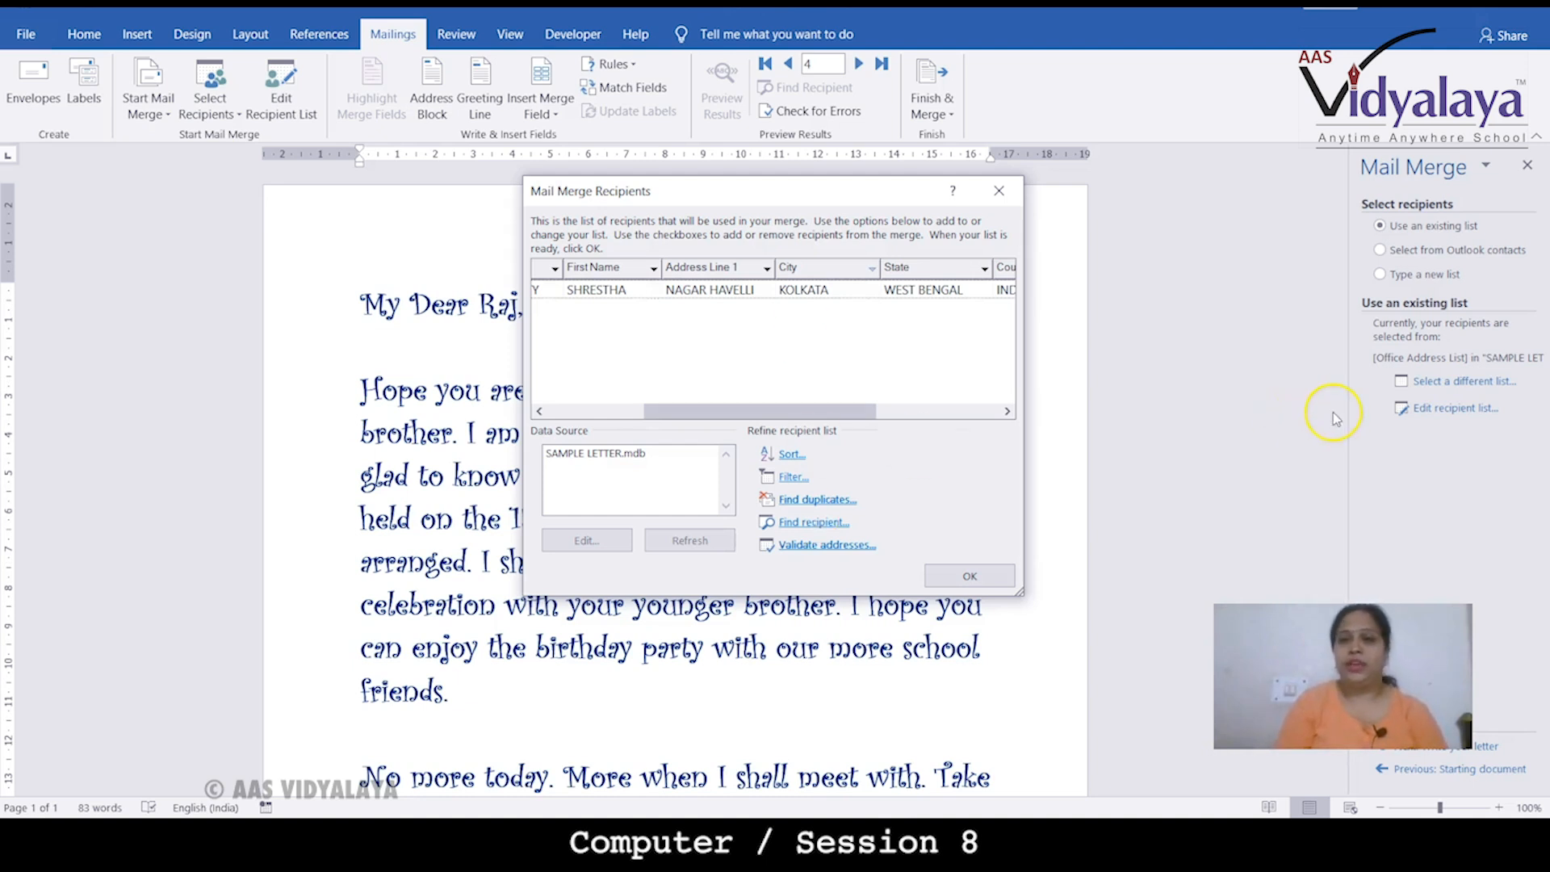
left_click(799, 502)
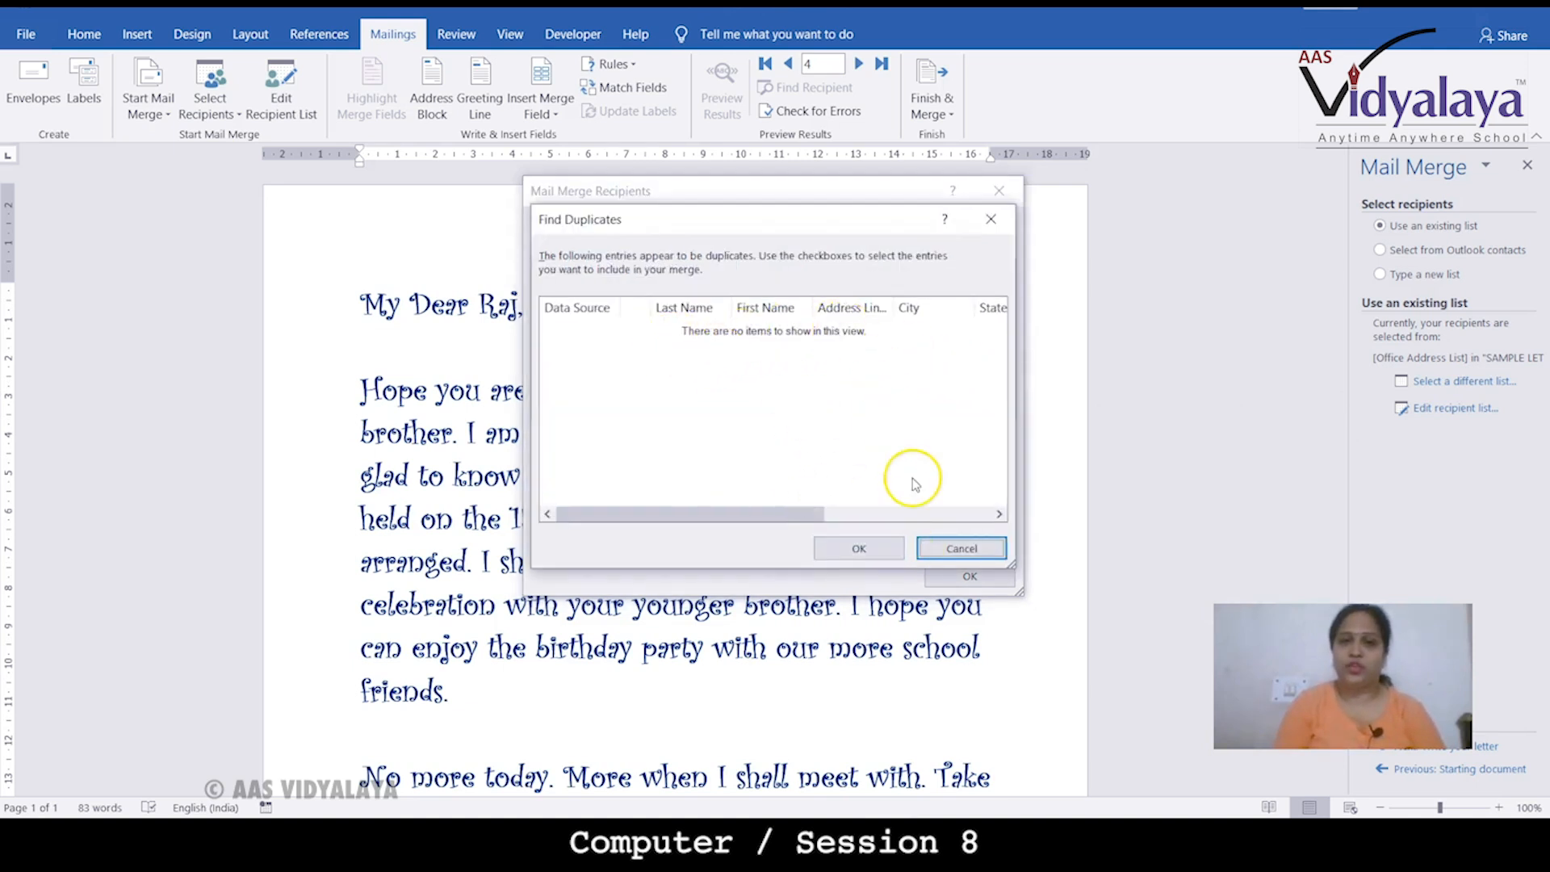
left_click(959, 547)
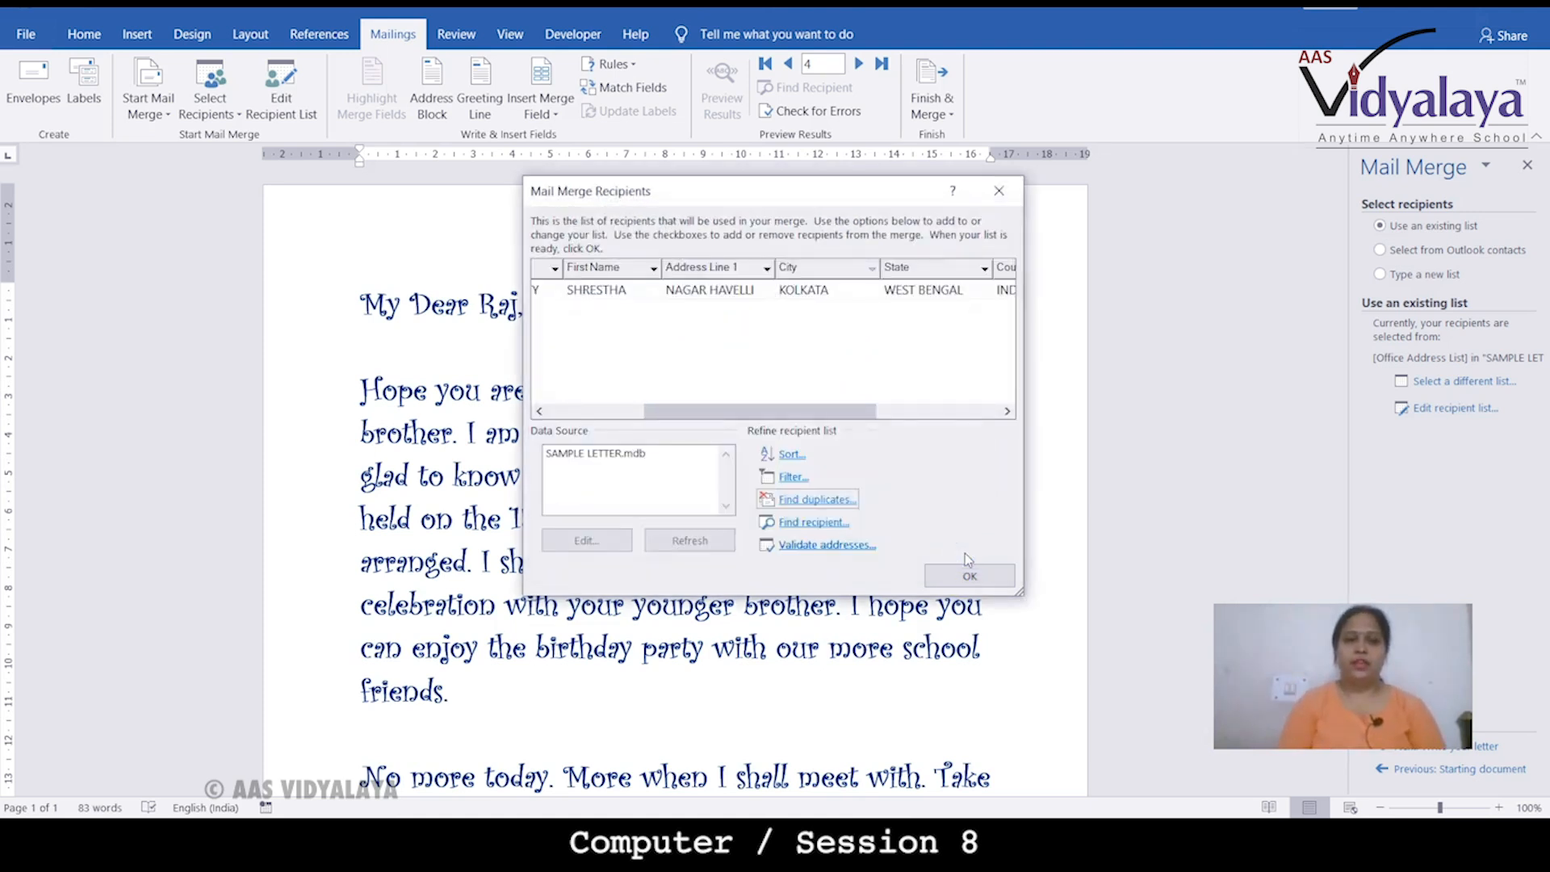
- Search all fields of the filtered recipient list for a recipient's first name, and close the search
left_click(812, 523)
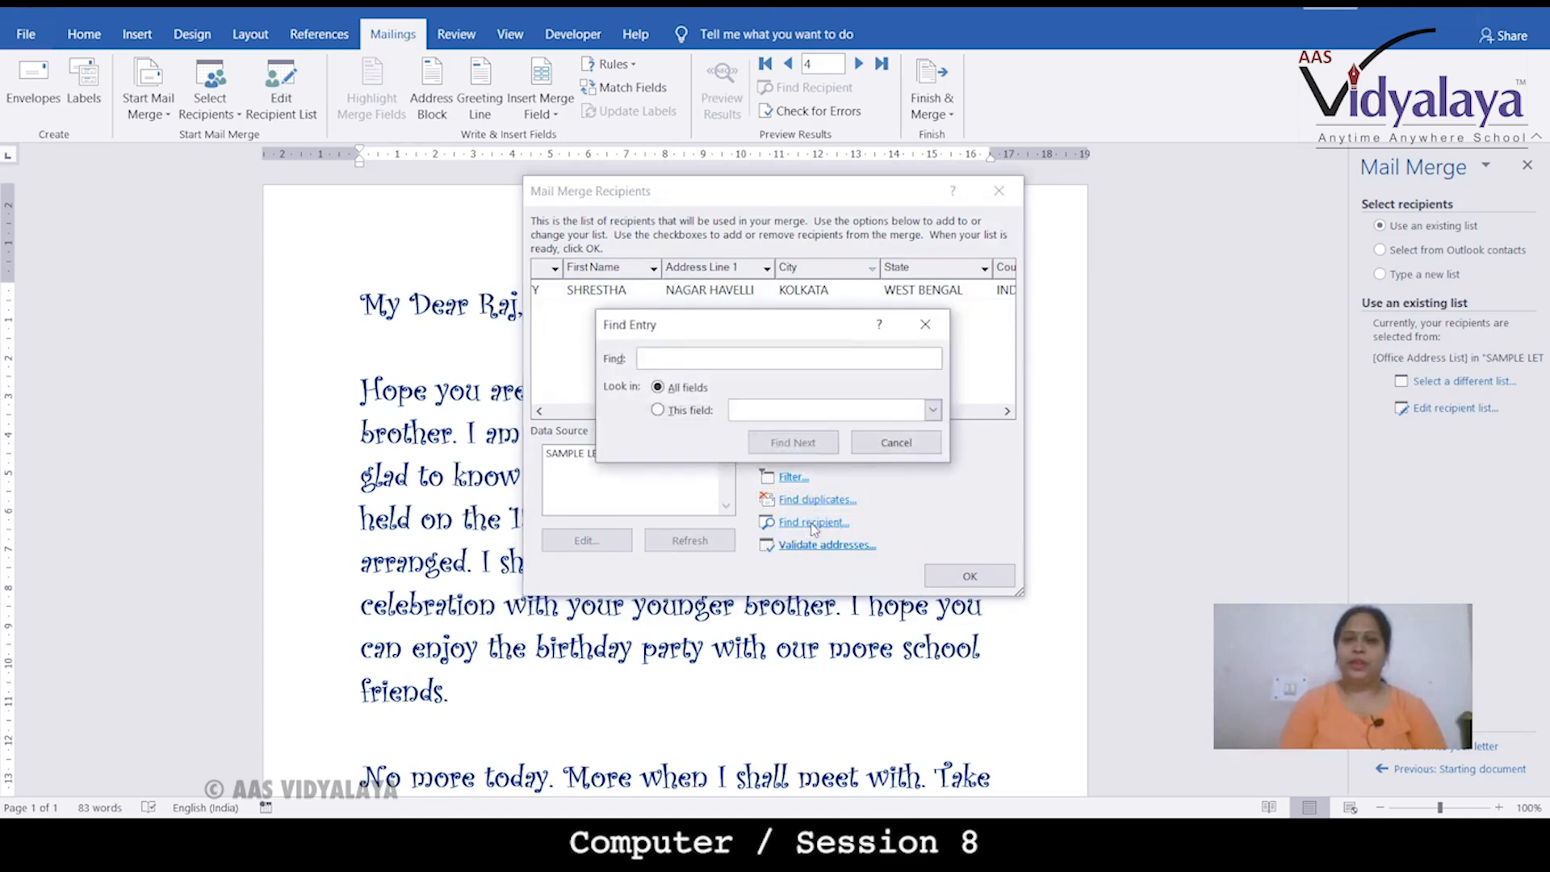
type("ARITRA")
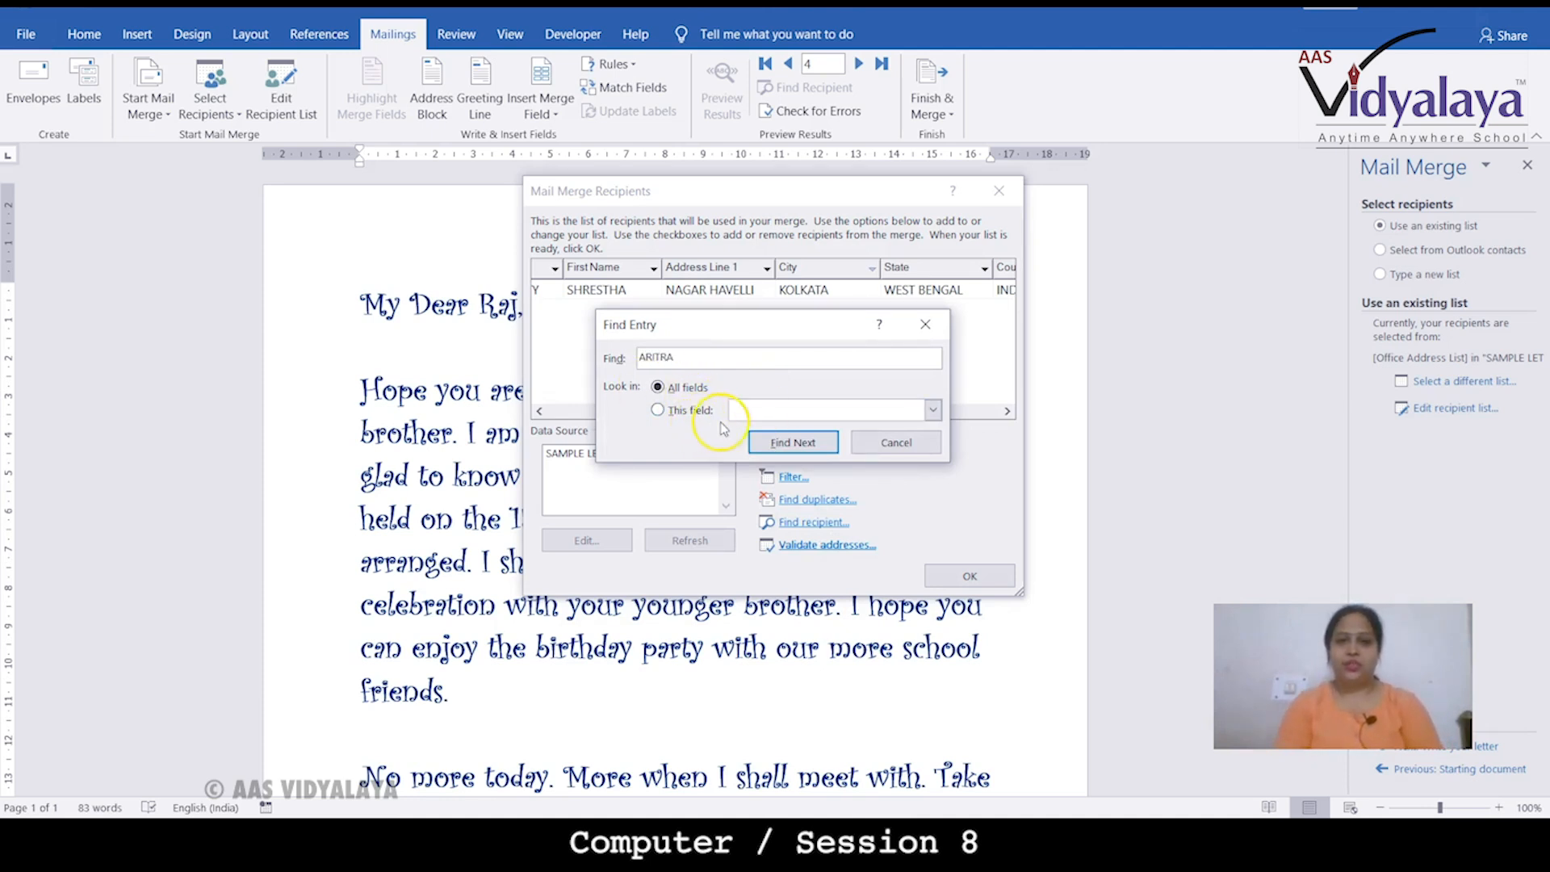
left_click(791, 443)
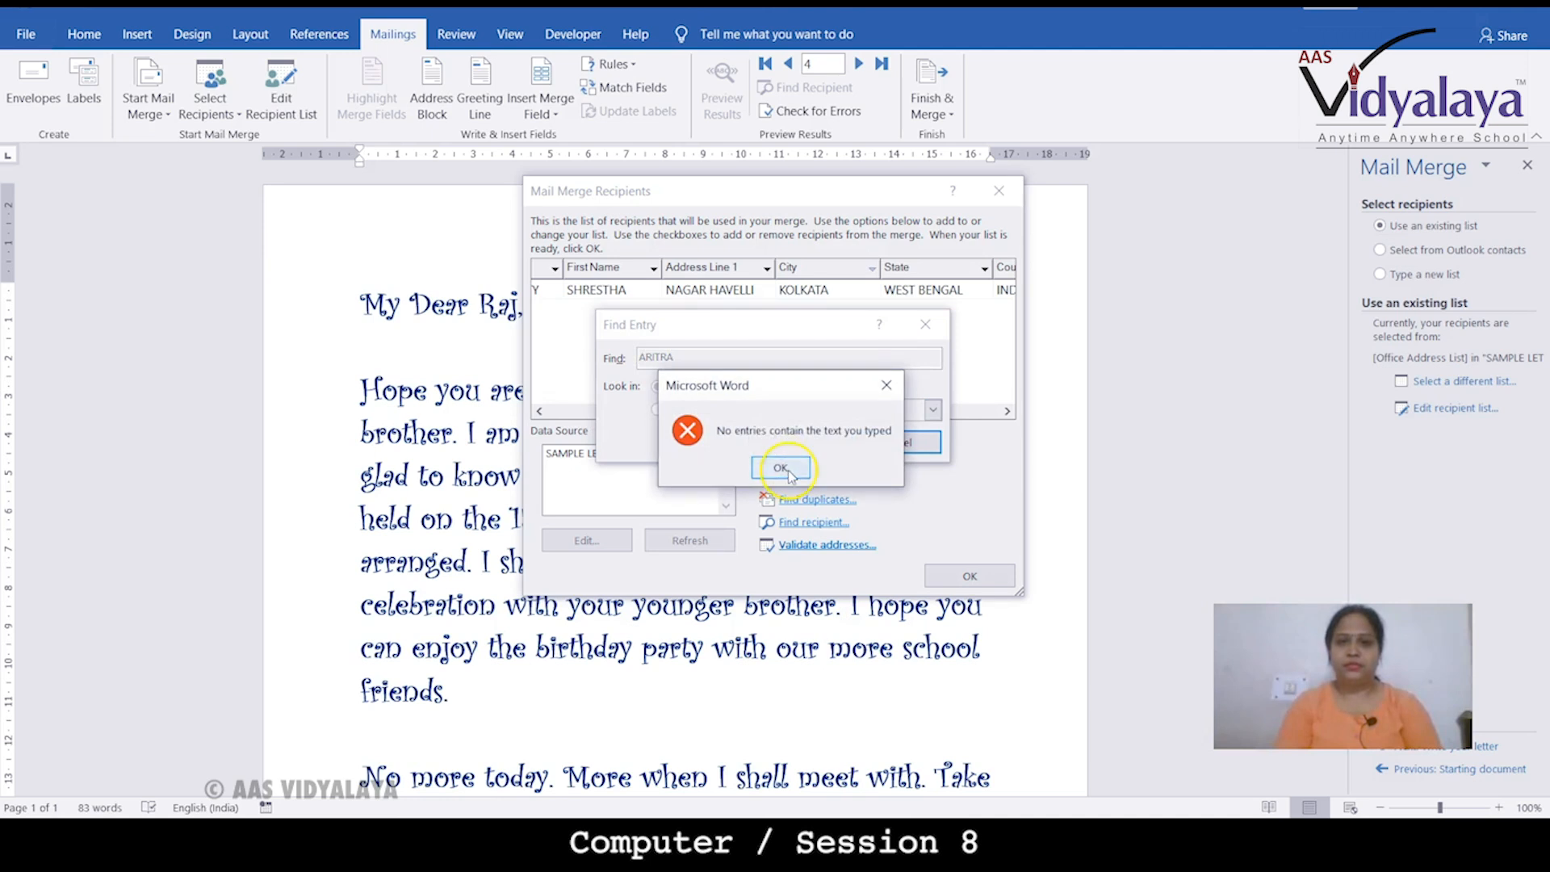
left_click(781, 462)
left_click(895, 443)
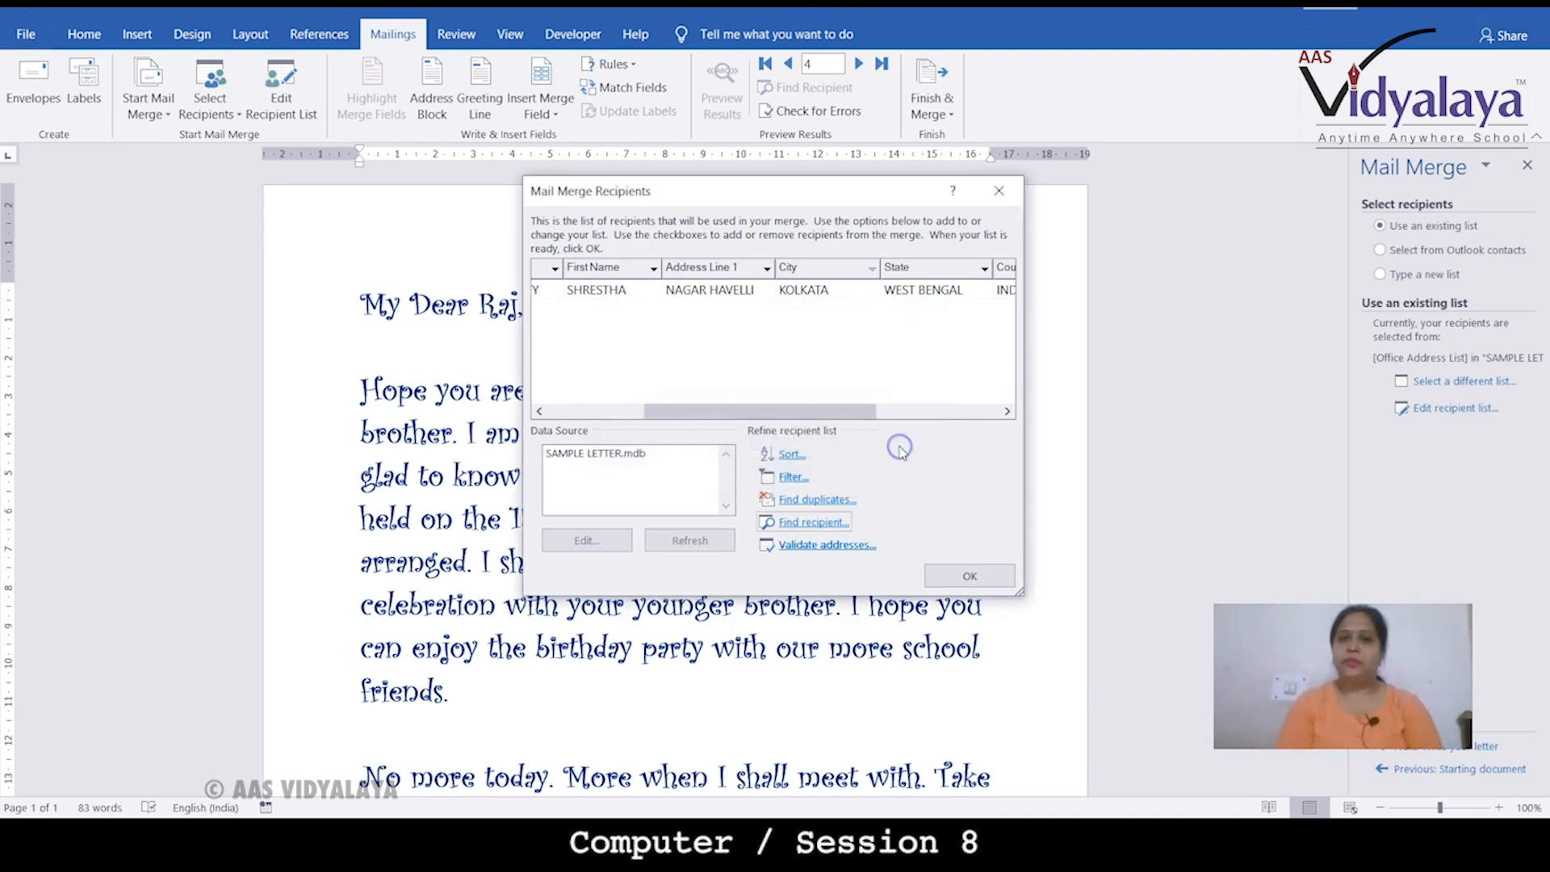
- Clear the City filter so that all records are included in the recipient list again
left_click(787, 482)
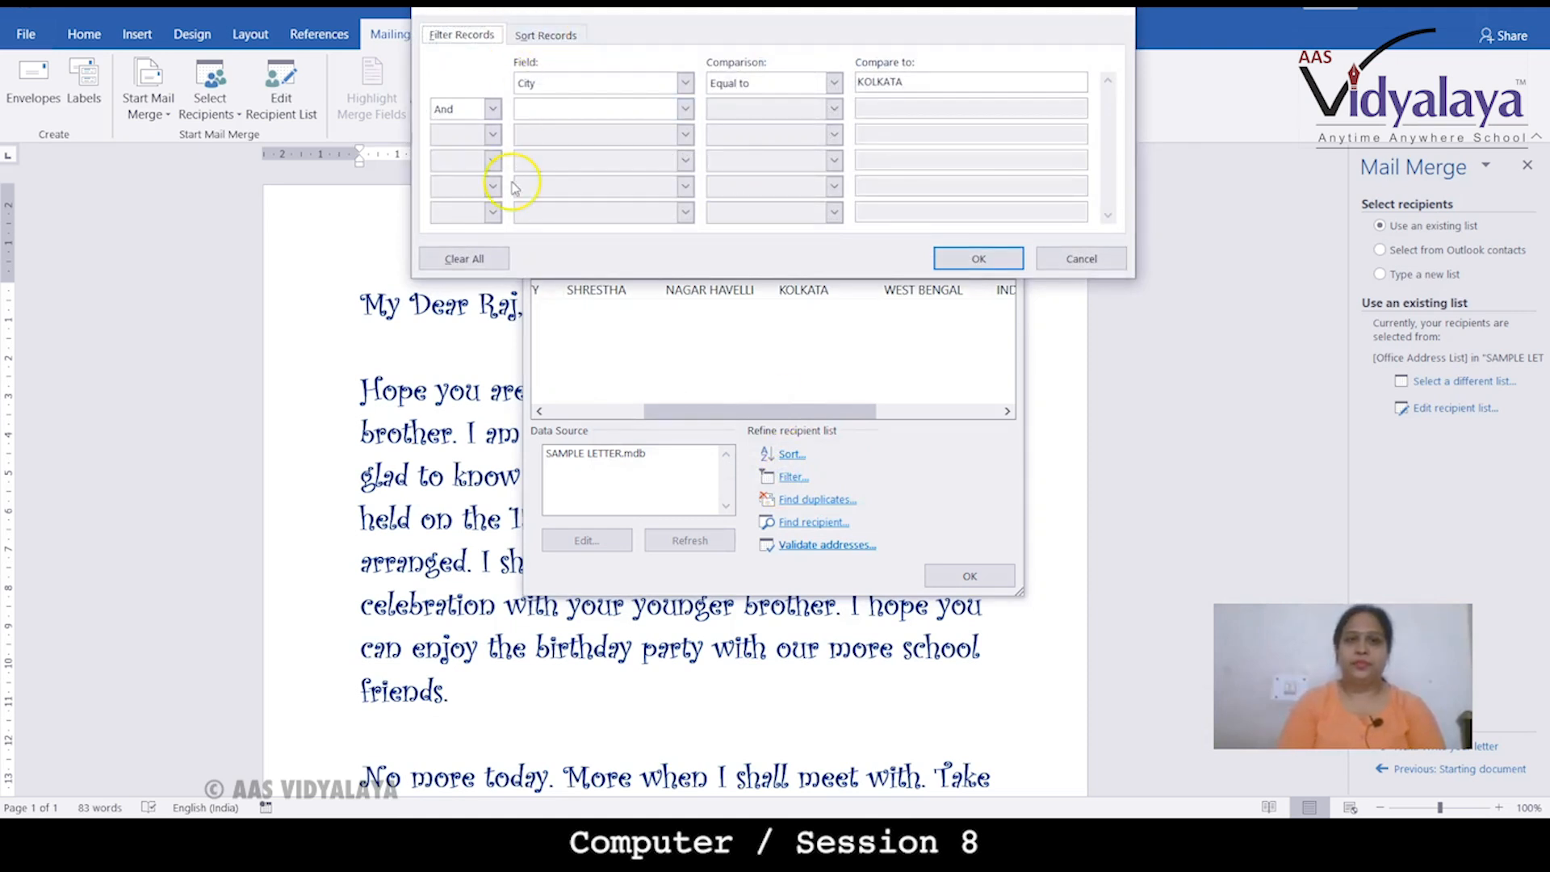
left_click(487, 260)
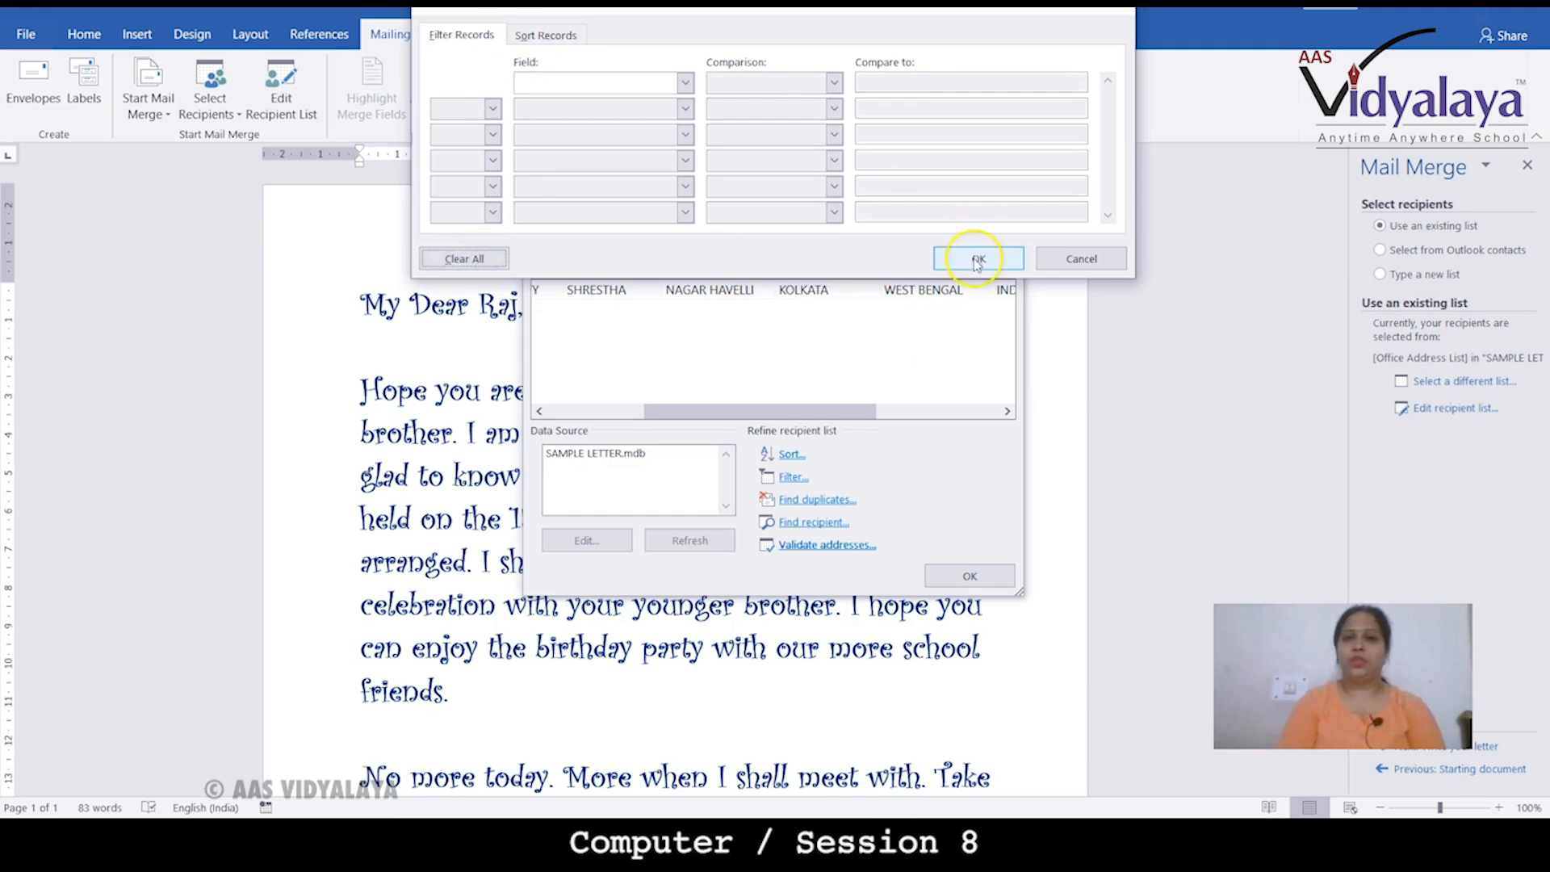
left_click(978, 259)
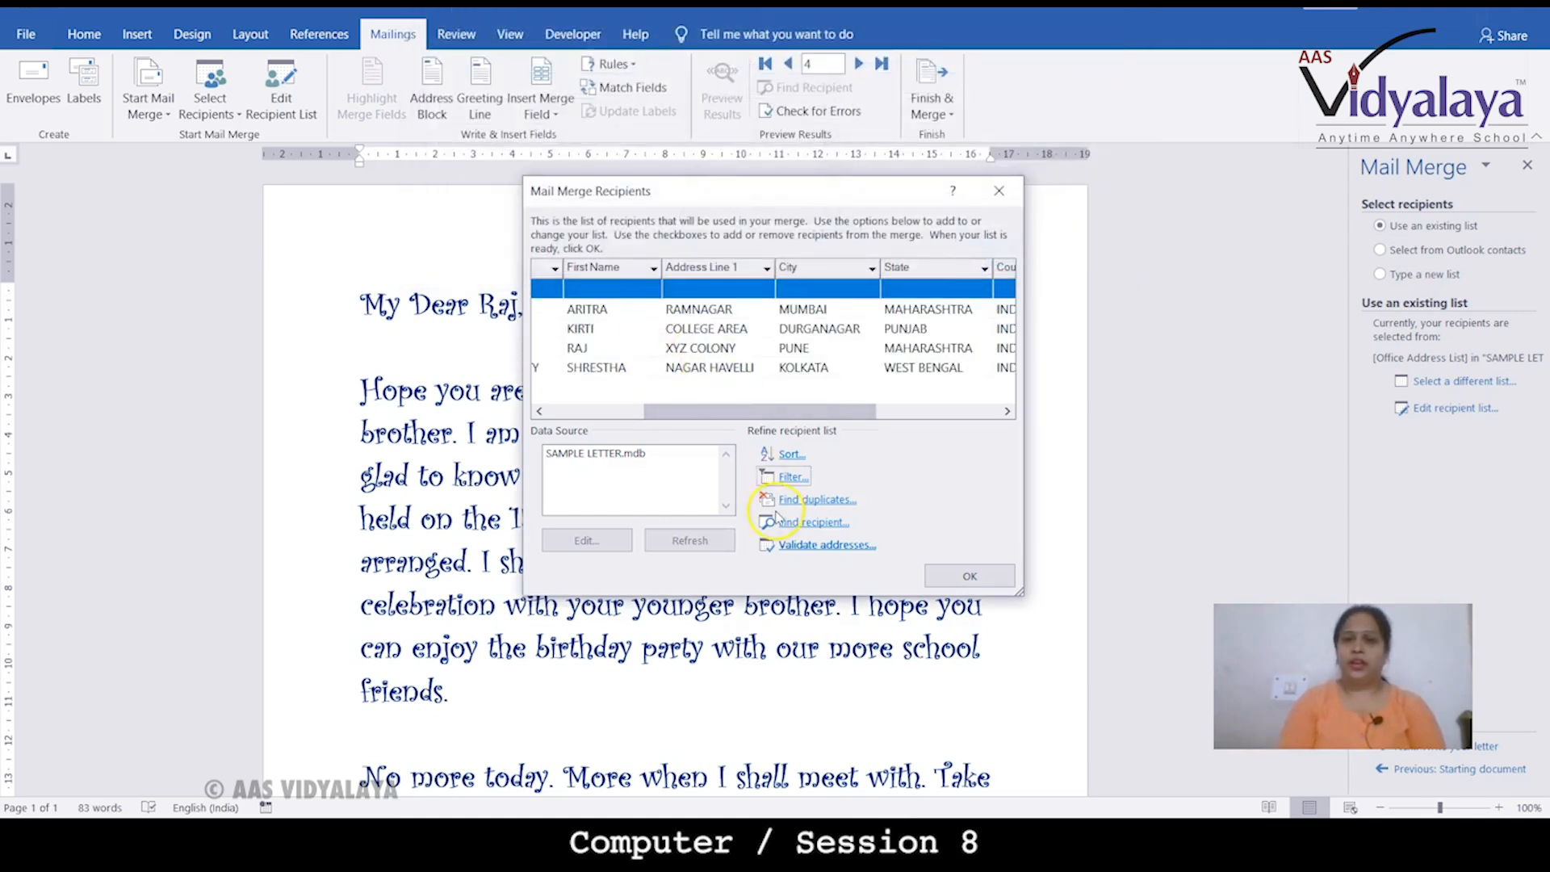
- Search all fields of the unfiltered recipient list for the same first name and examine the matching row
left_click(803, 521)
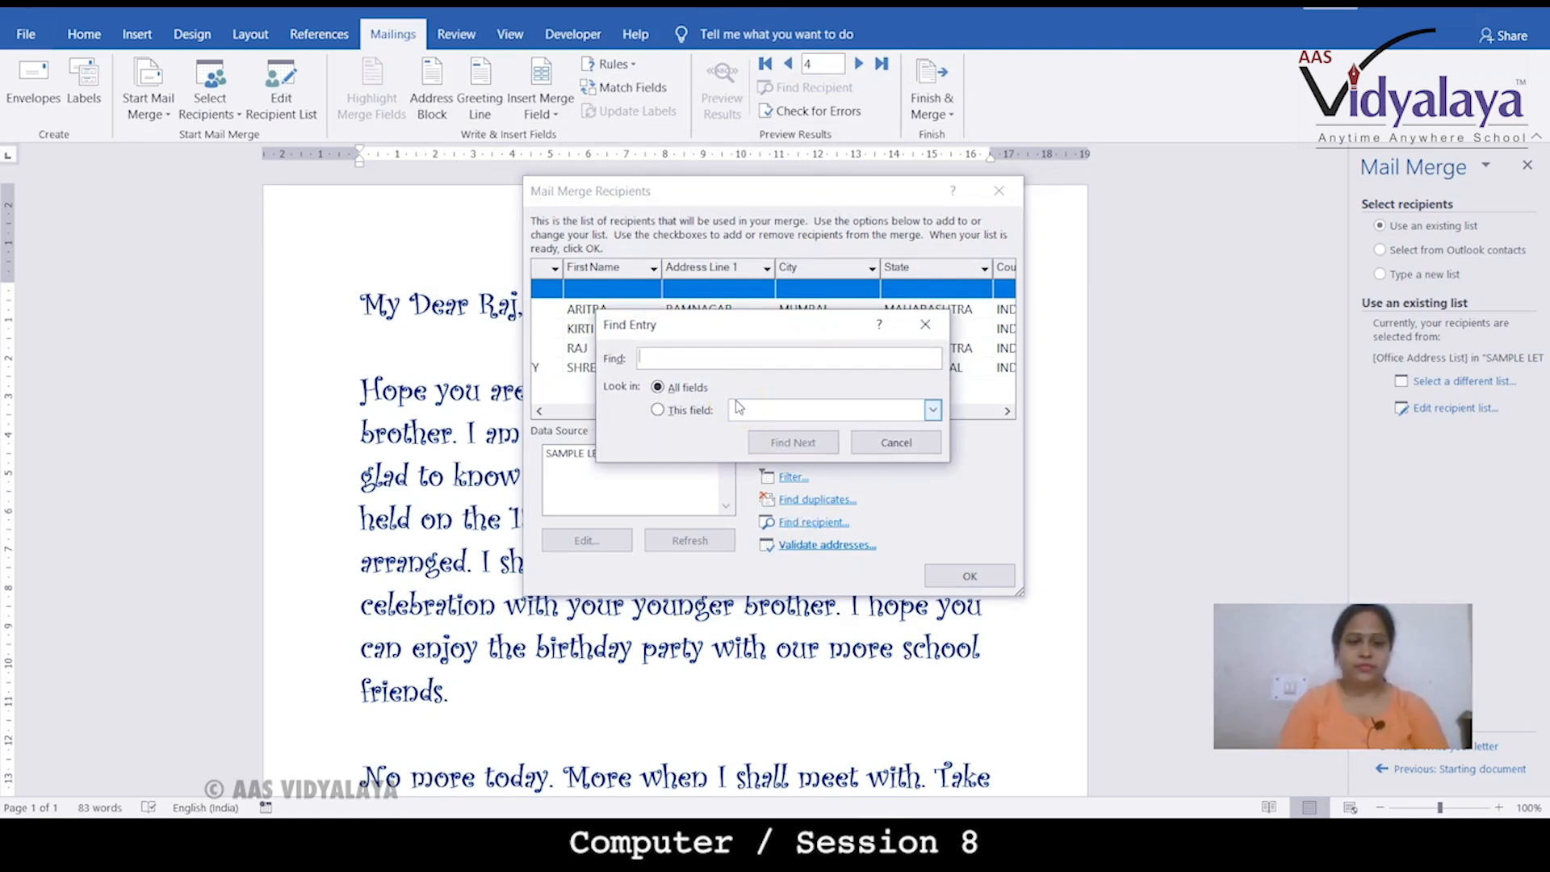
type("ARITRA")
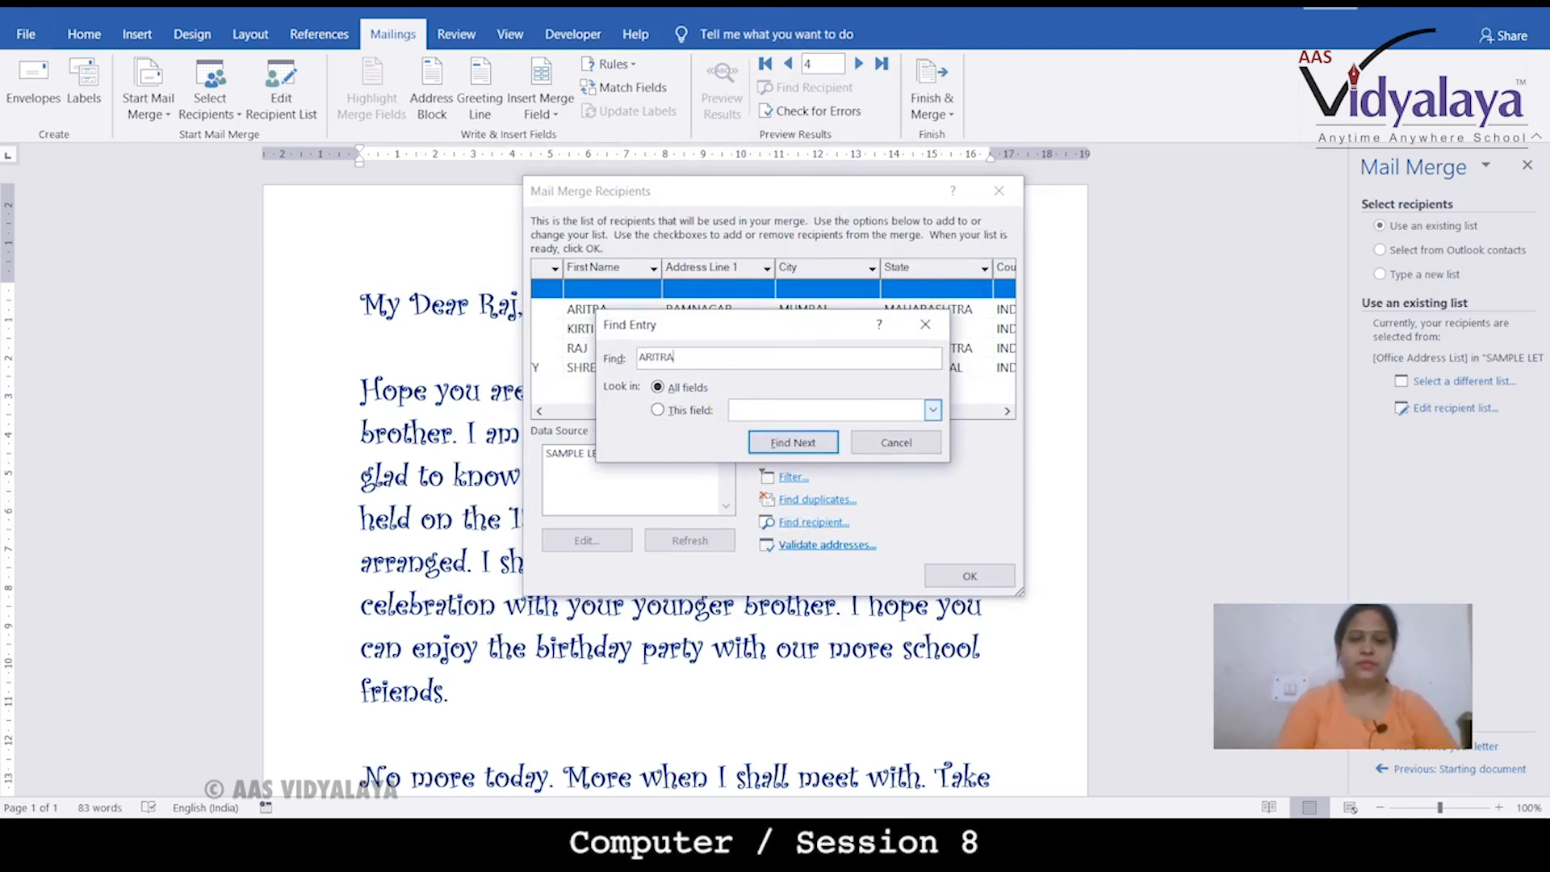
left_click(803, 443)
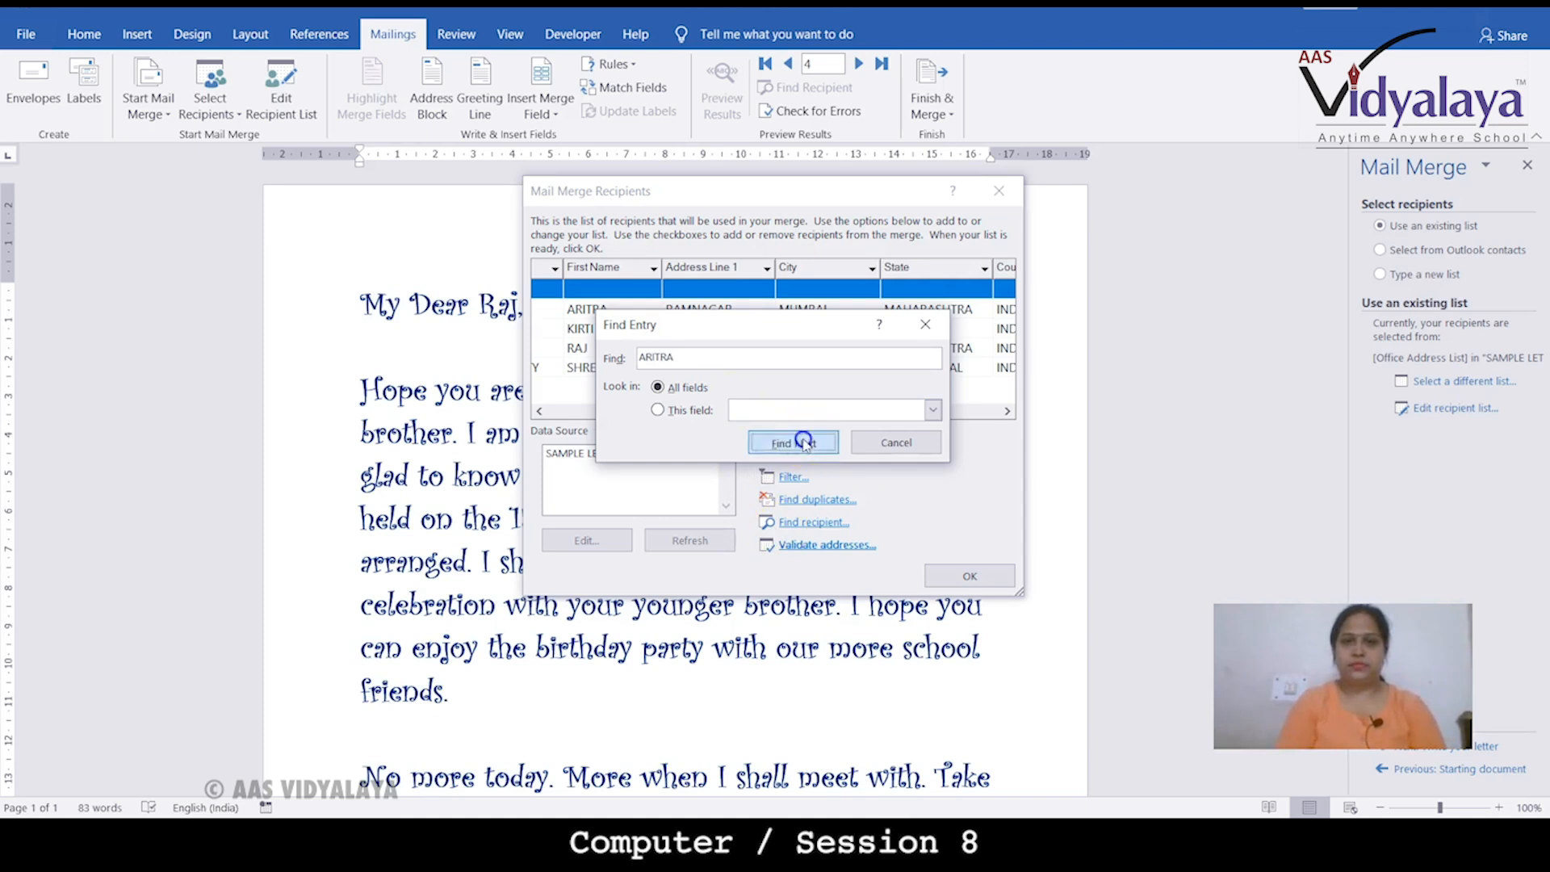
left_click_drag(828, 333, 928, 496)
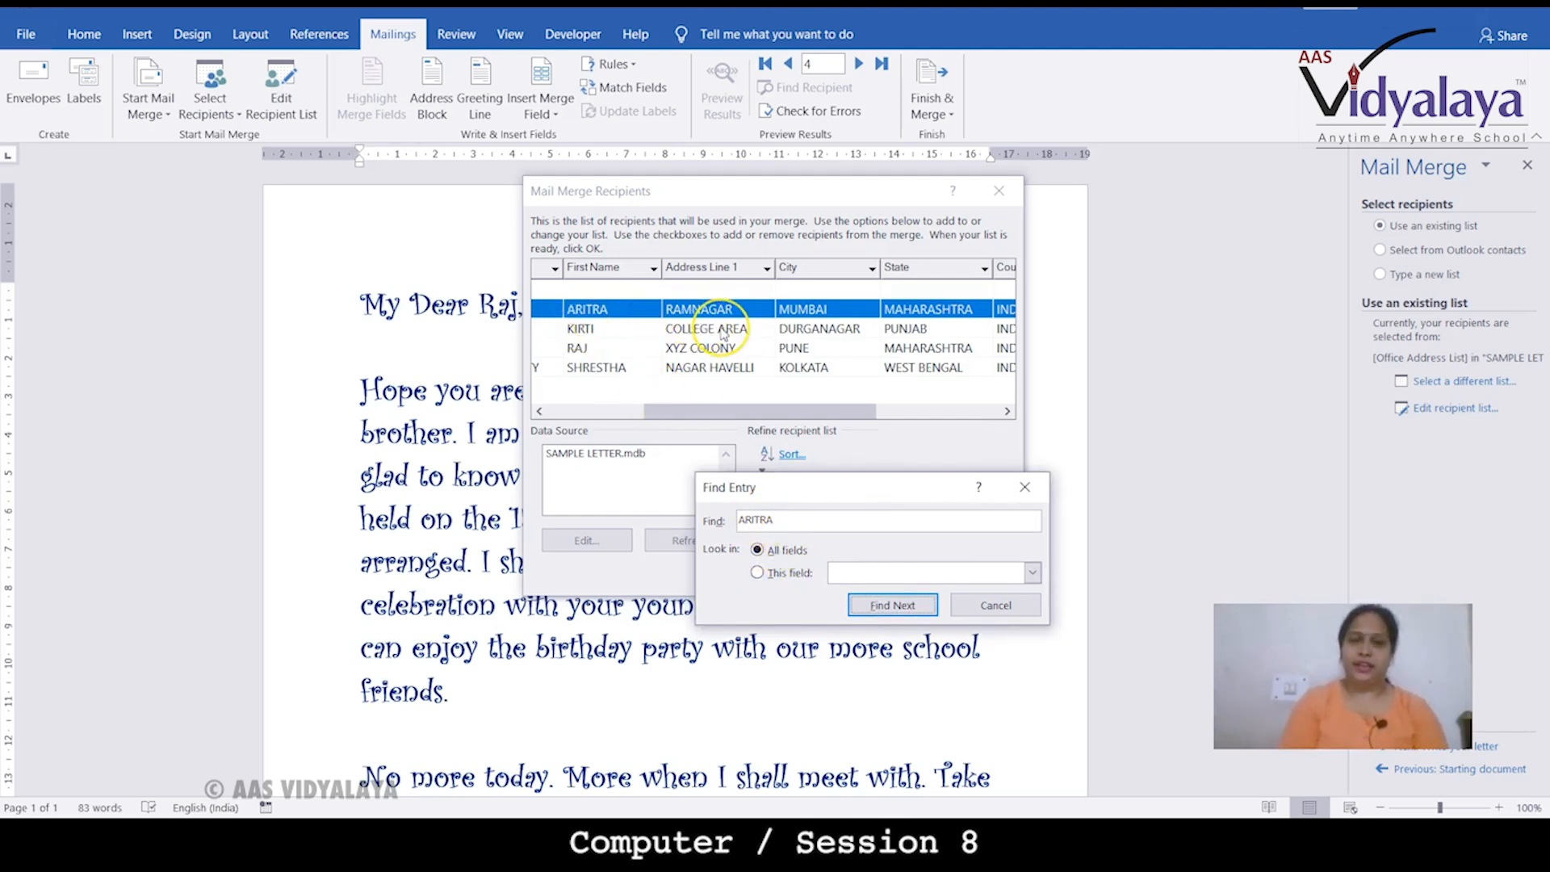
left_click(1025, 487)
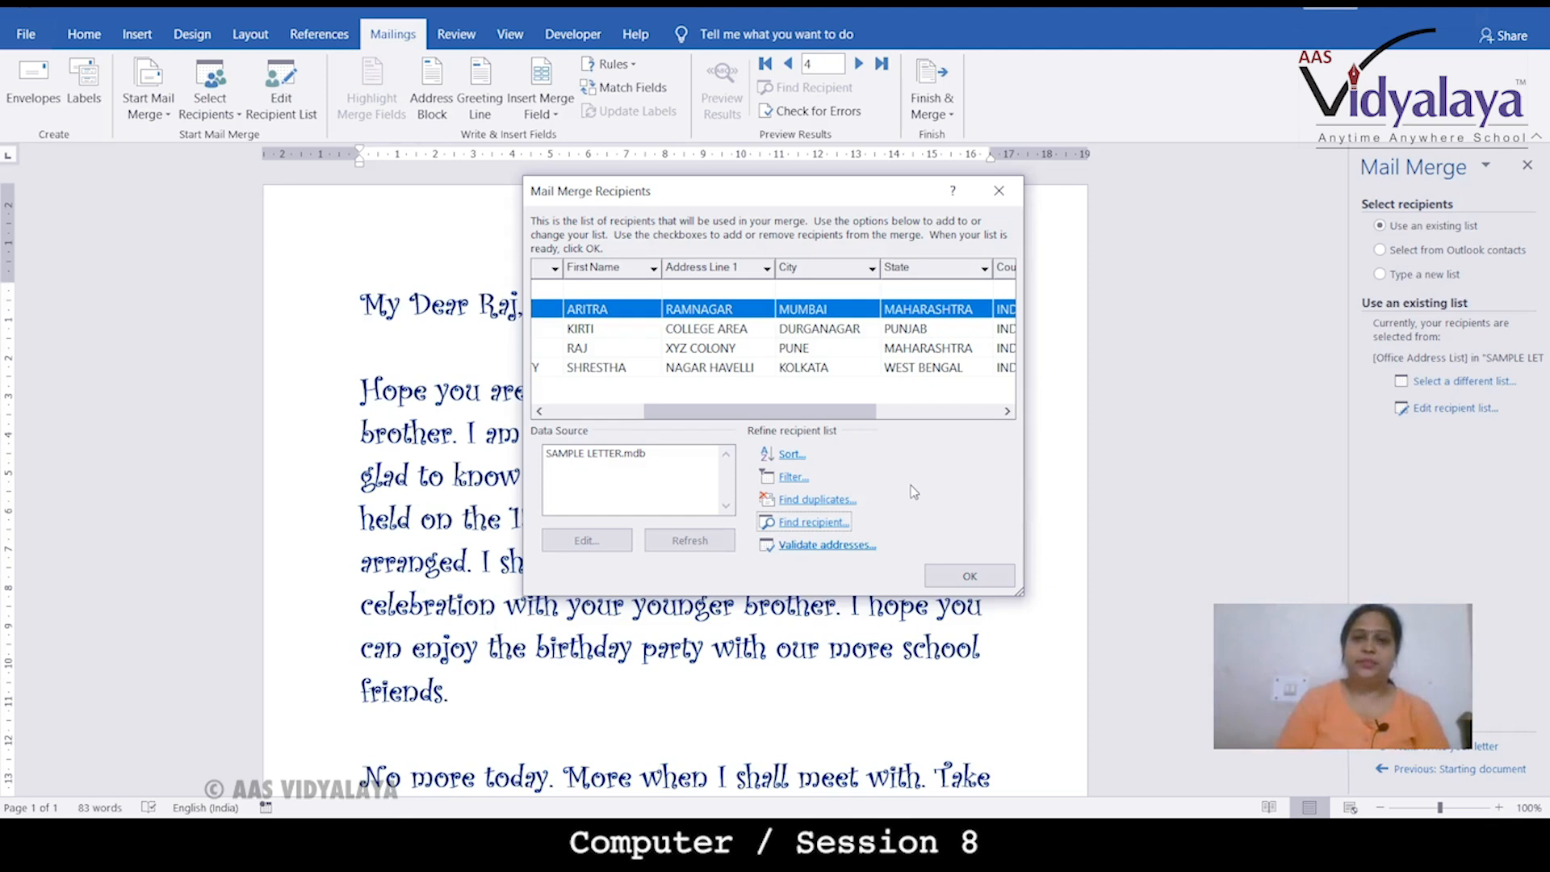
- Accept the mail merge recipient list and proceed to the stage for writing the letter
left_click(960, 574)
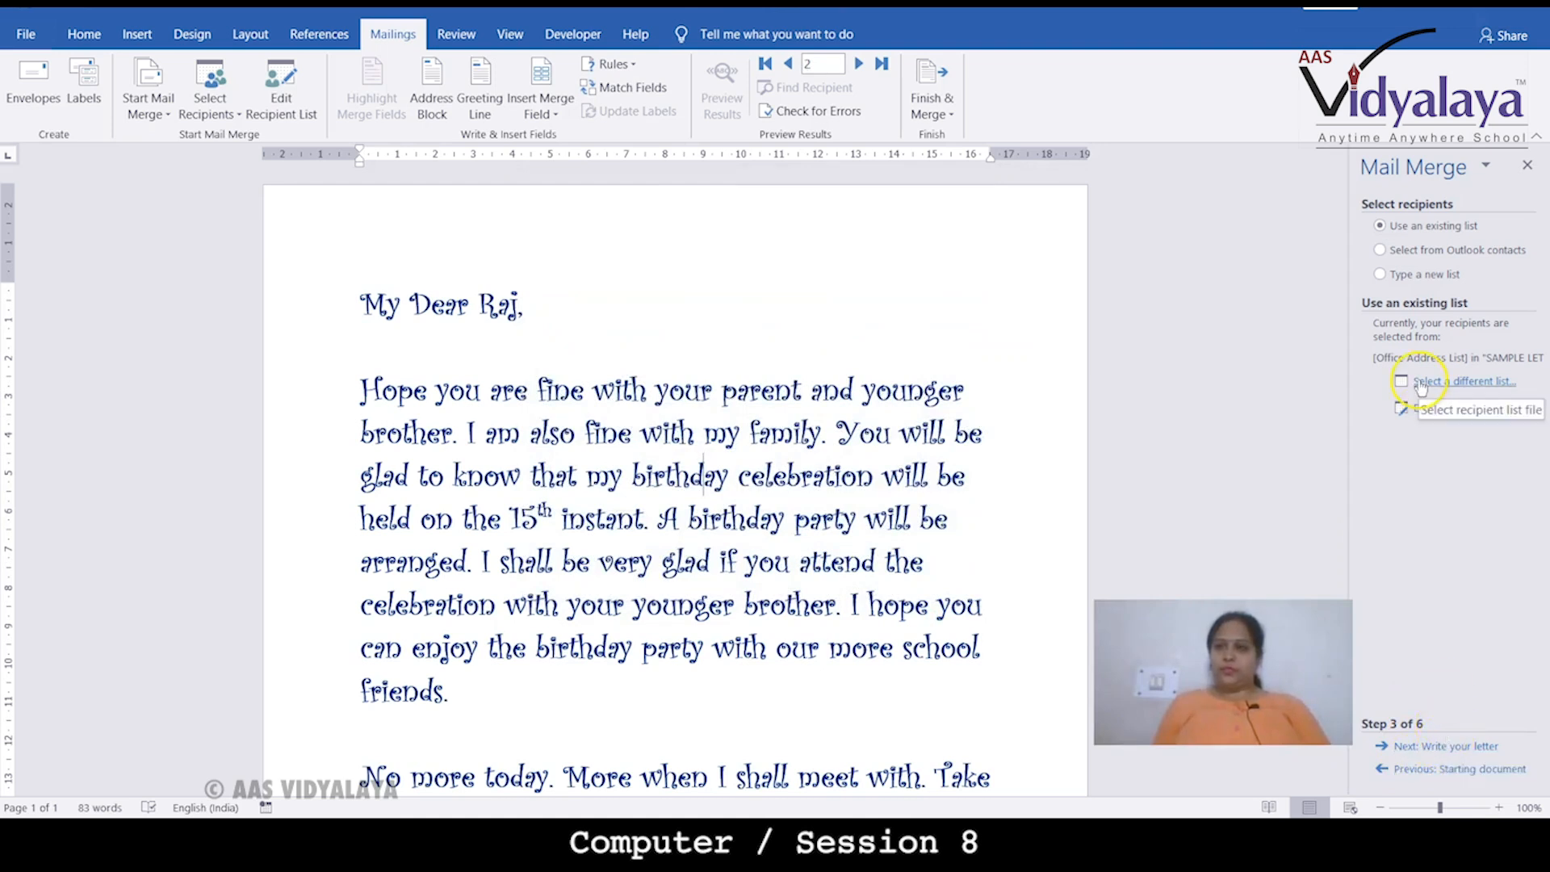
left_click(1445, 746)
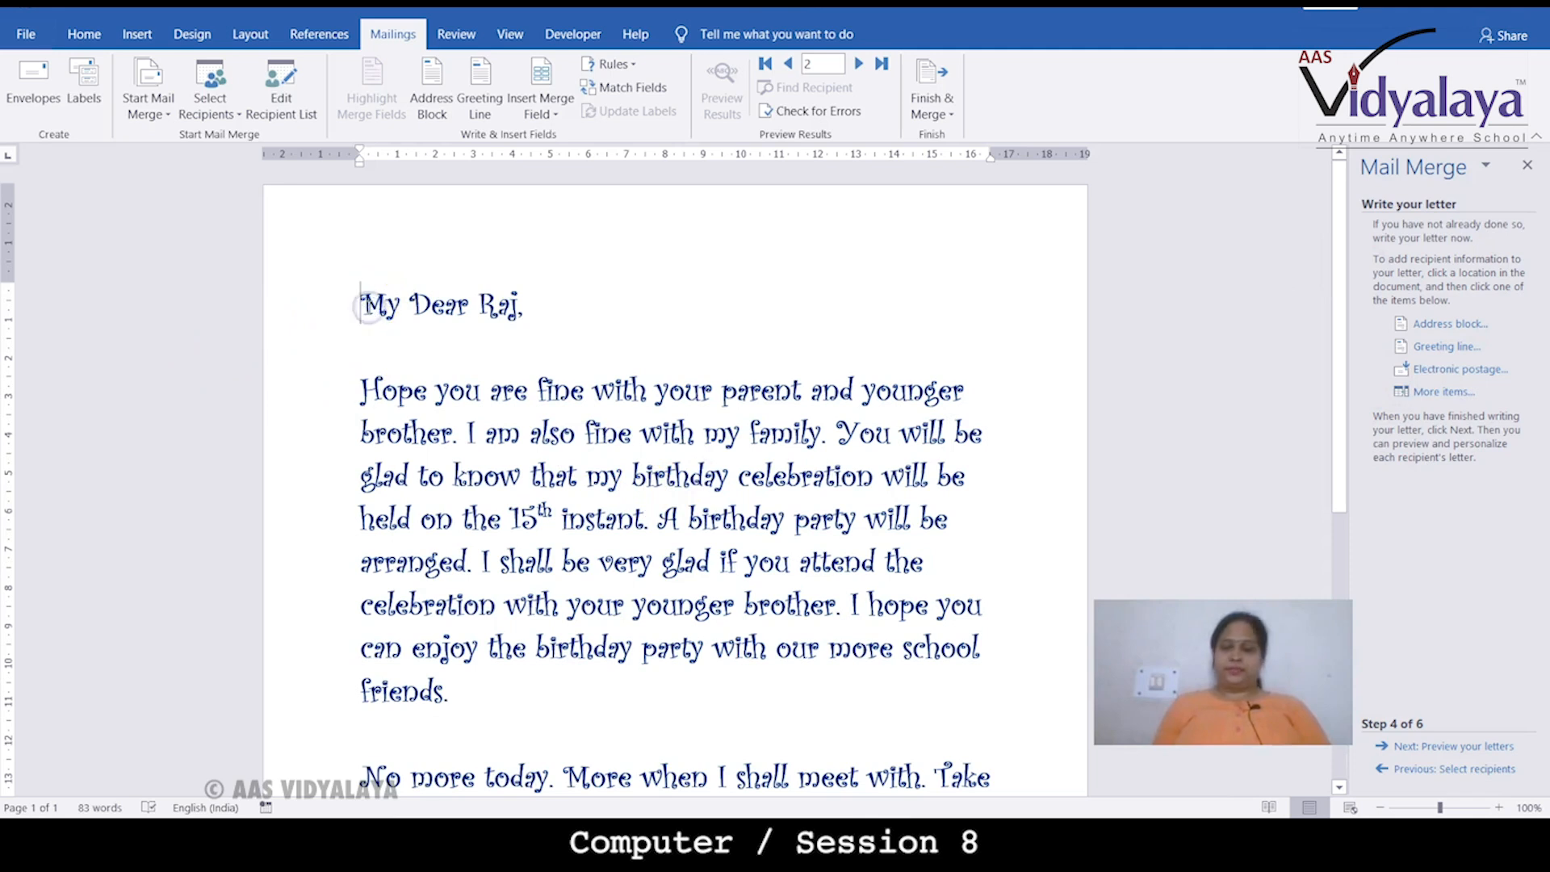
- Insert two blank lines above the letter's salutation and place the cursor on the second one
key("Return")
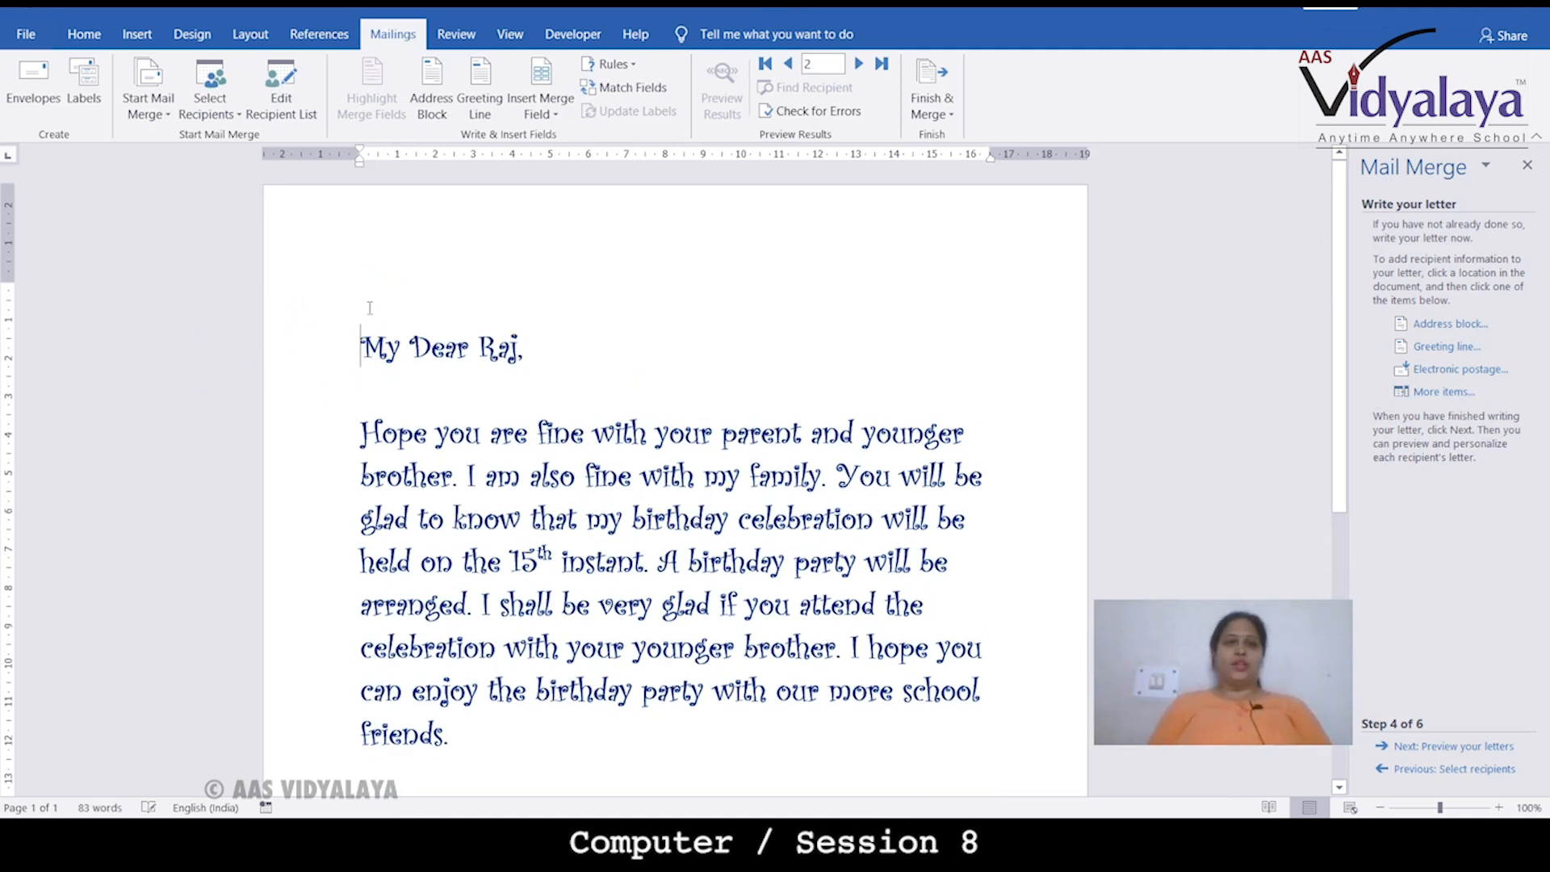
key("Return")
key("Up")
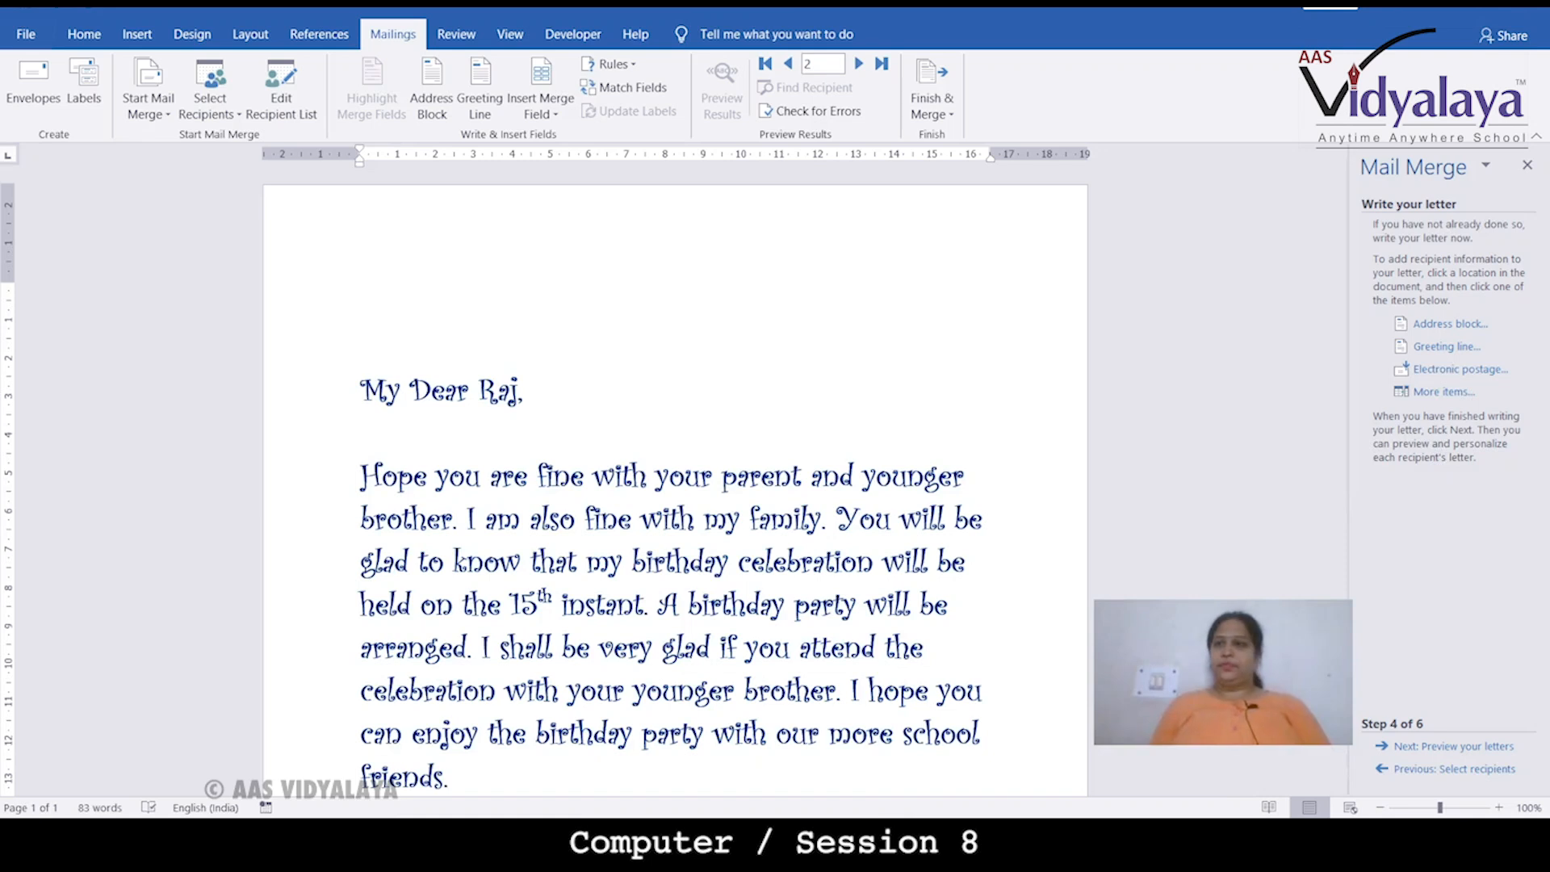
- Start an address block, try the available recipient name formats and choose the first-name-only format Josh
left_click(1458, 325)
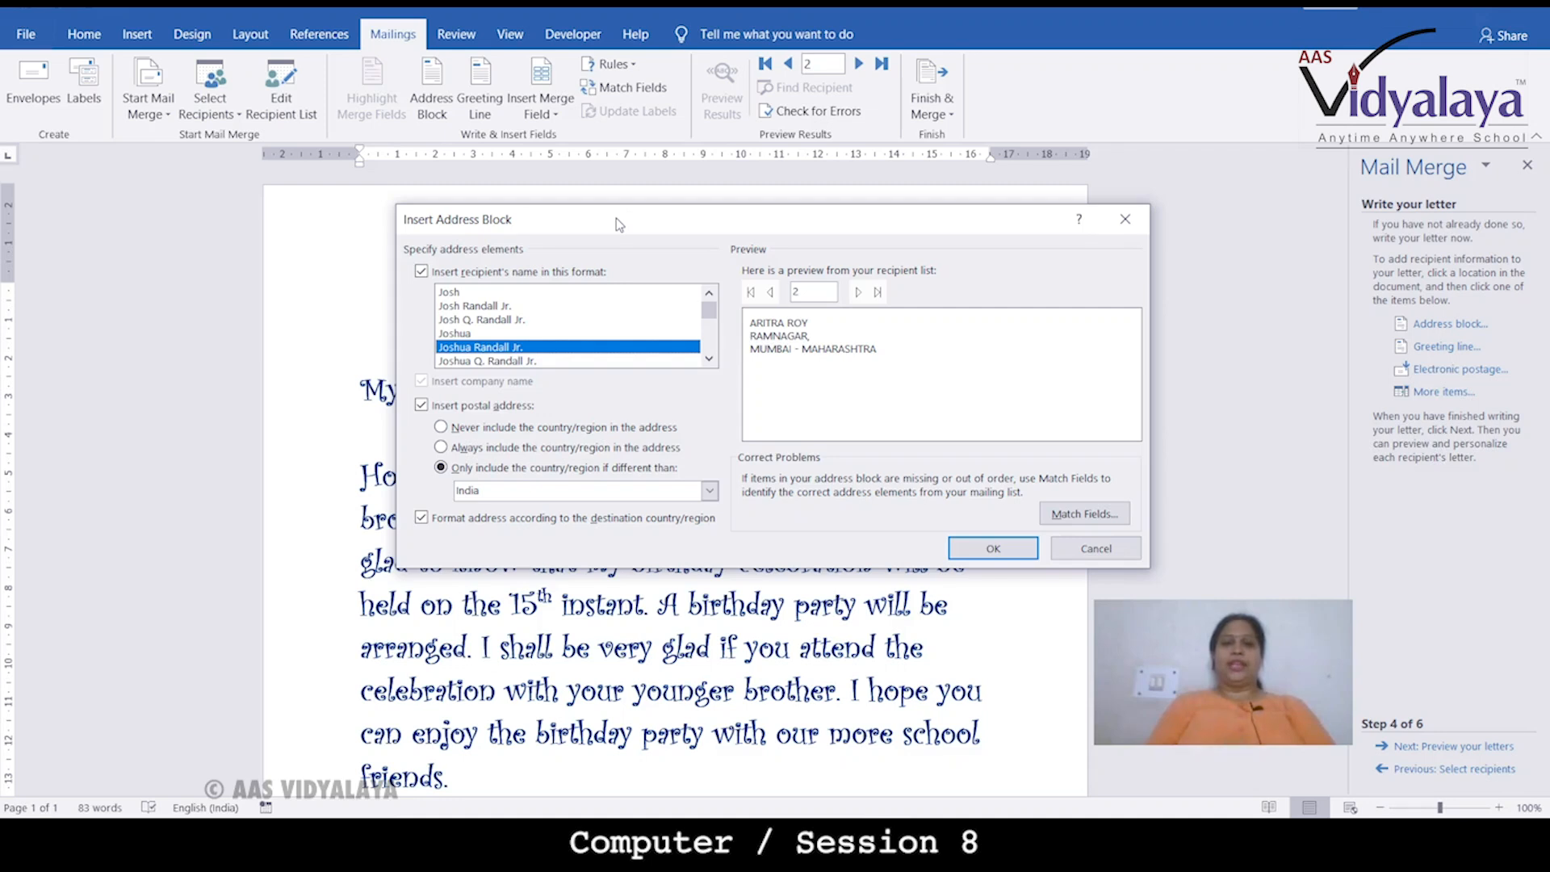
left_click(768, 337)
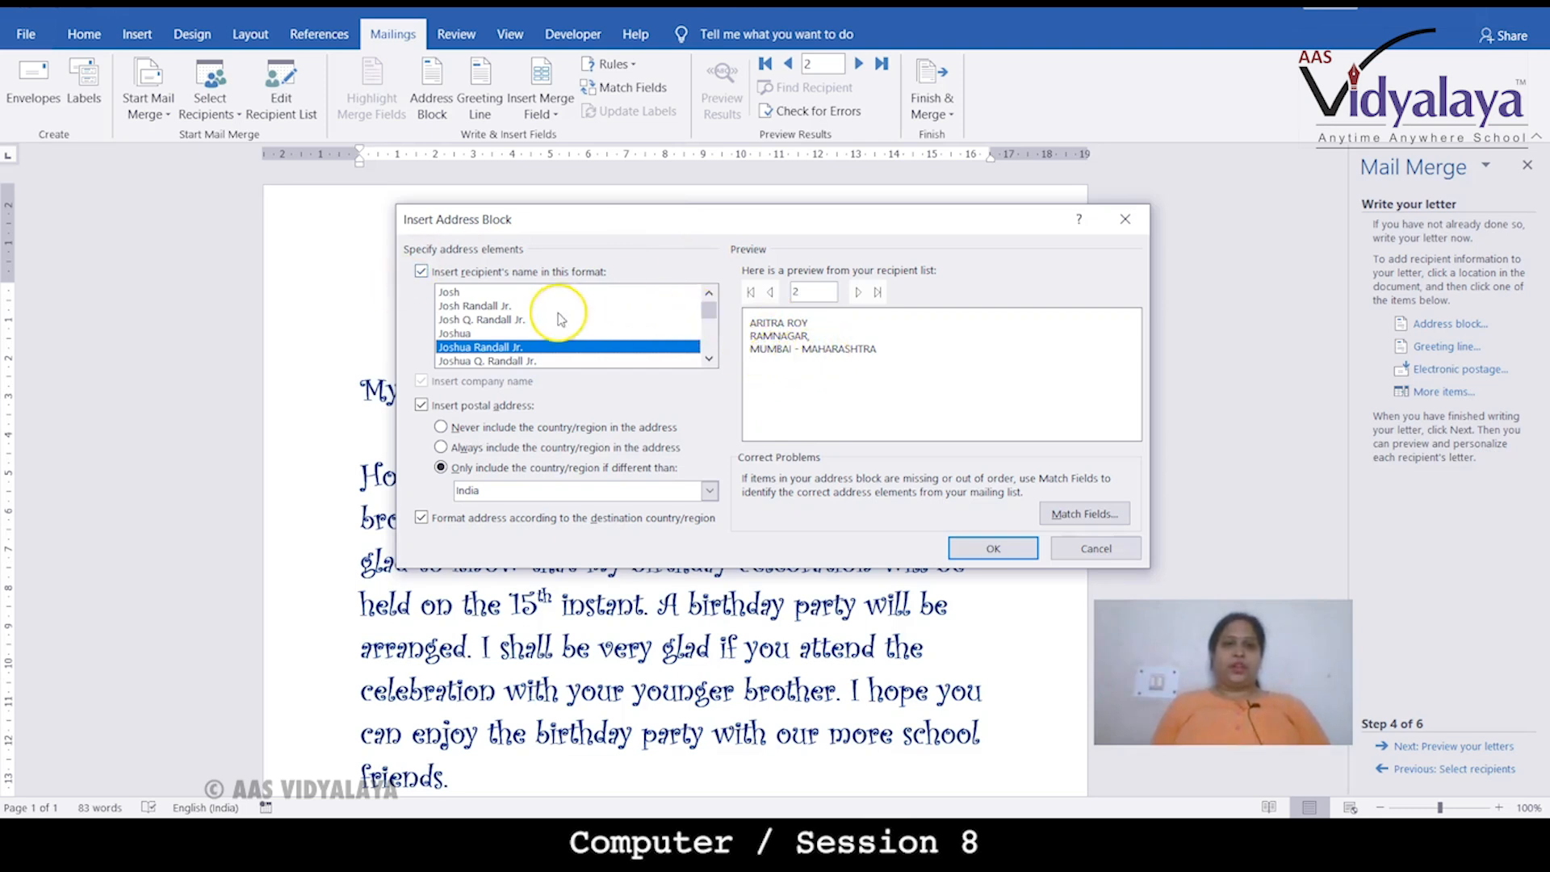
left_click(454, 292)
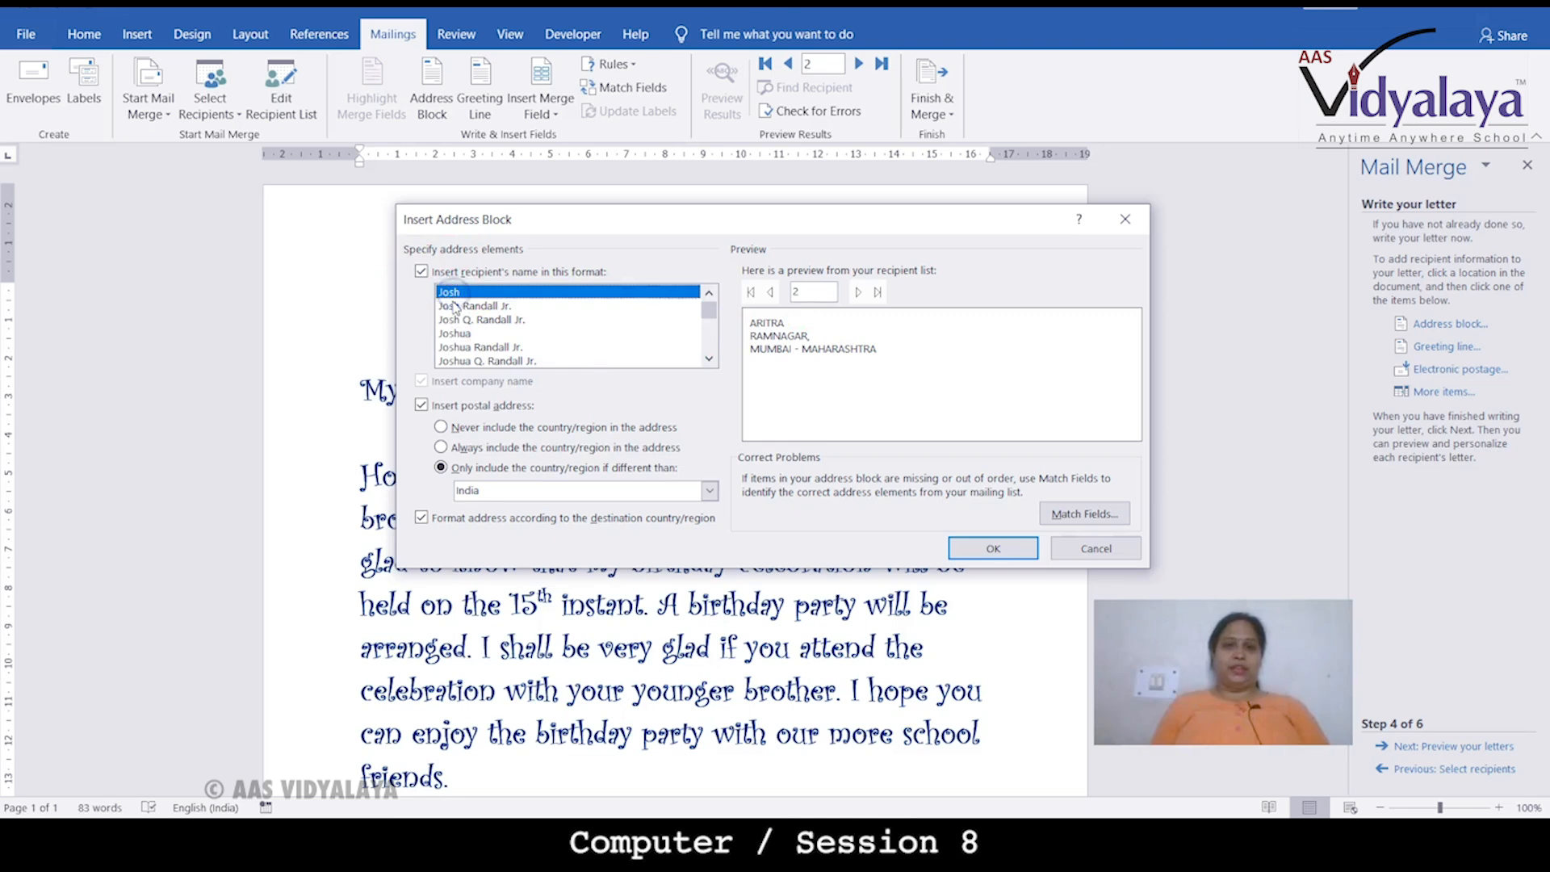
left_click(453, 307)
left_click(454, 320)
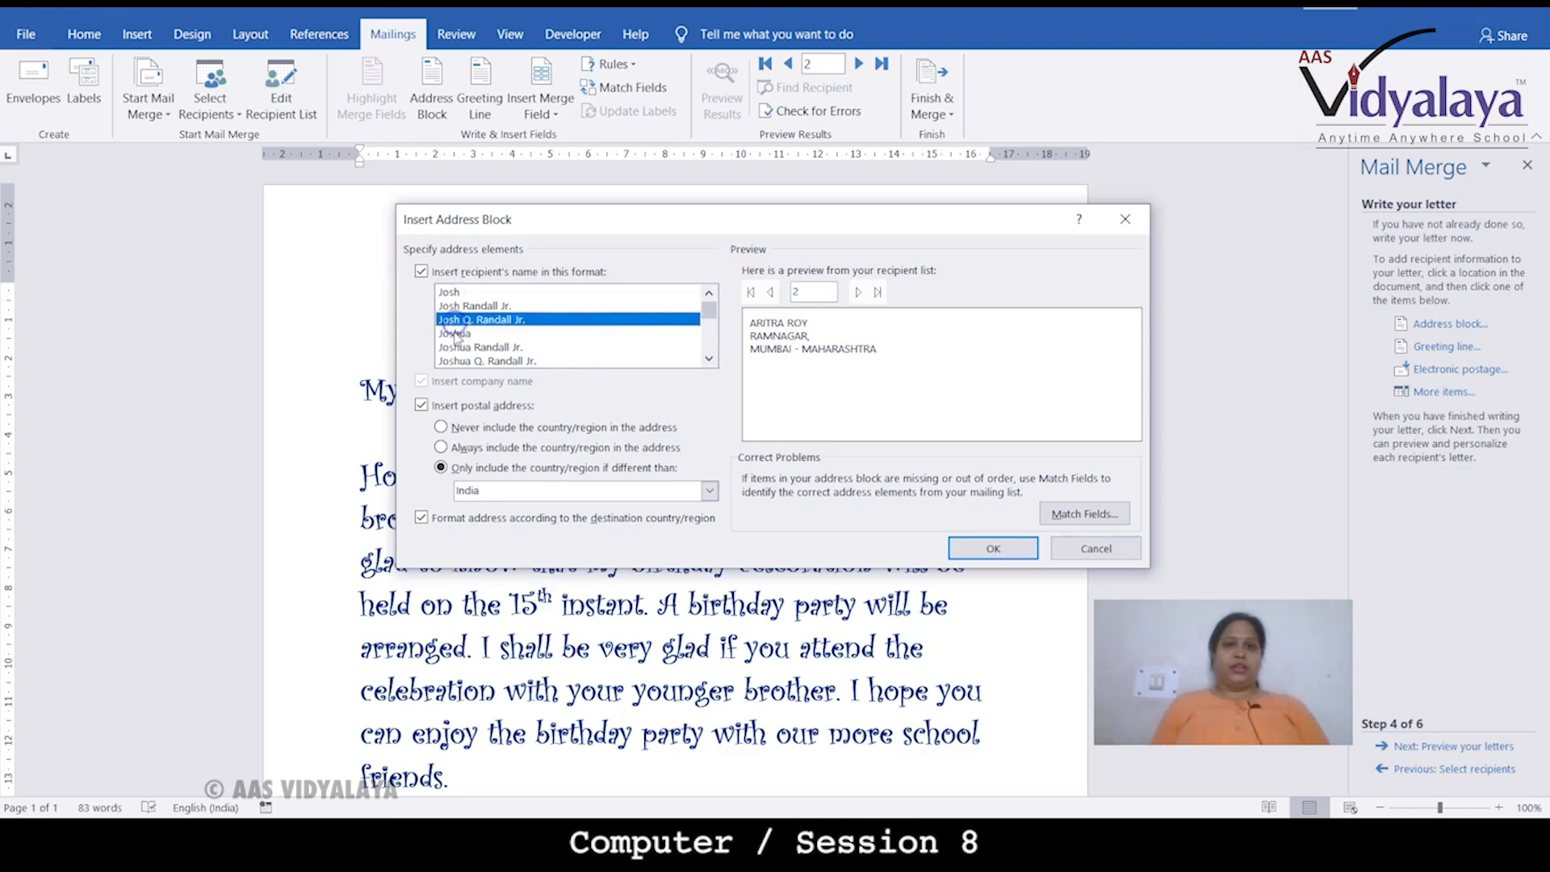
left_click(455, 333)
left_click(455, 347)
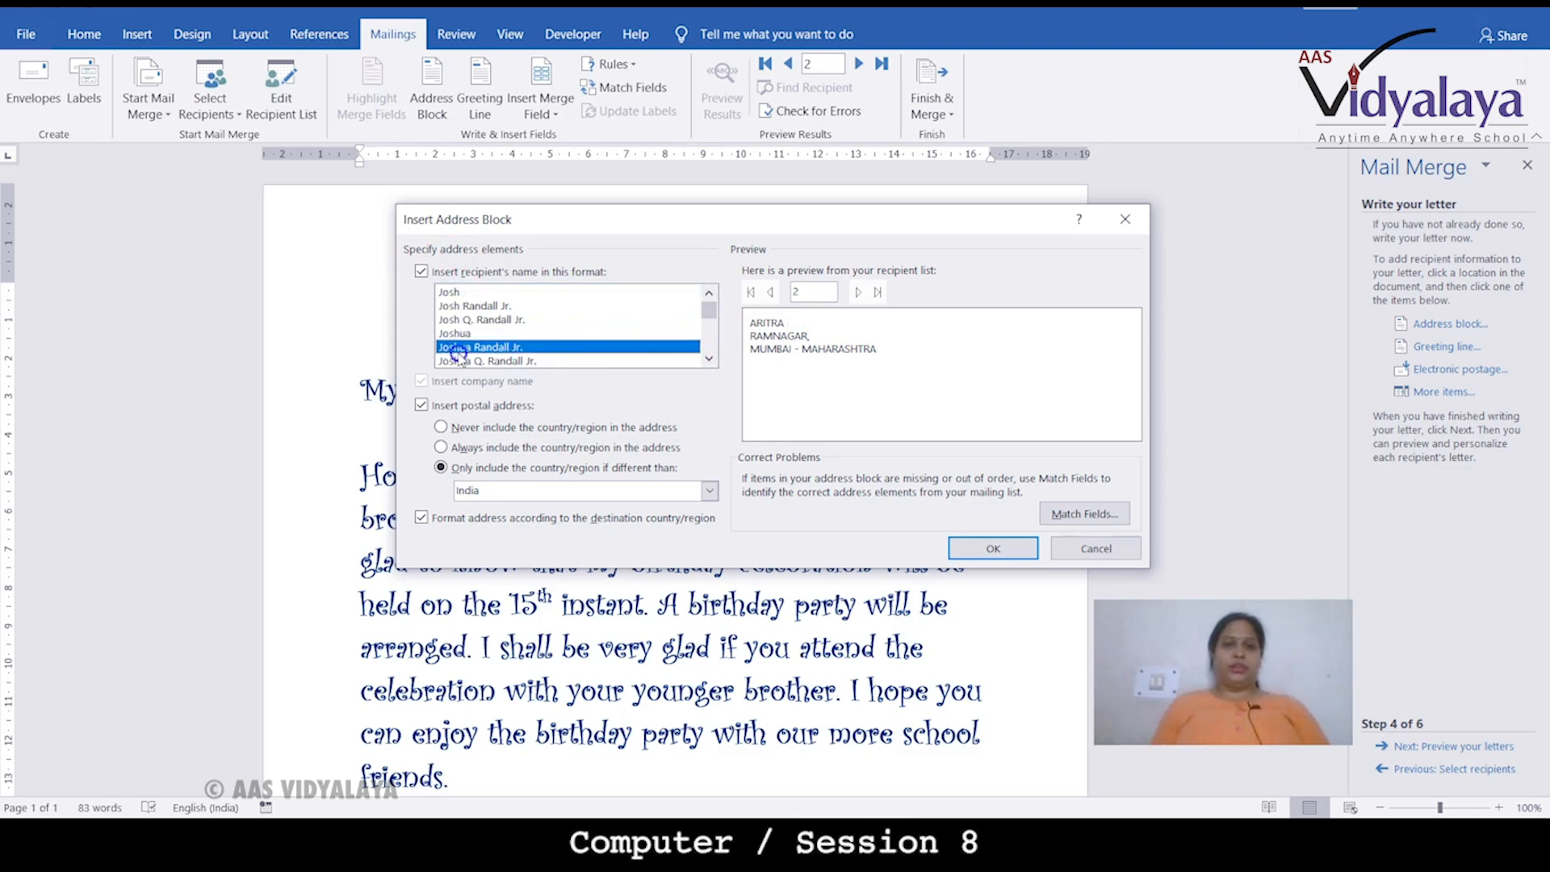
left_click(459, 361)
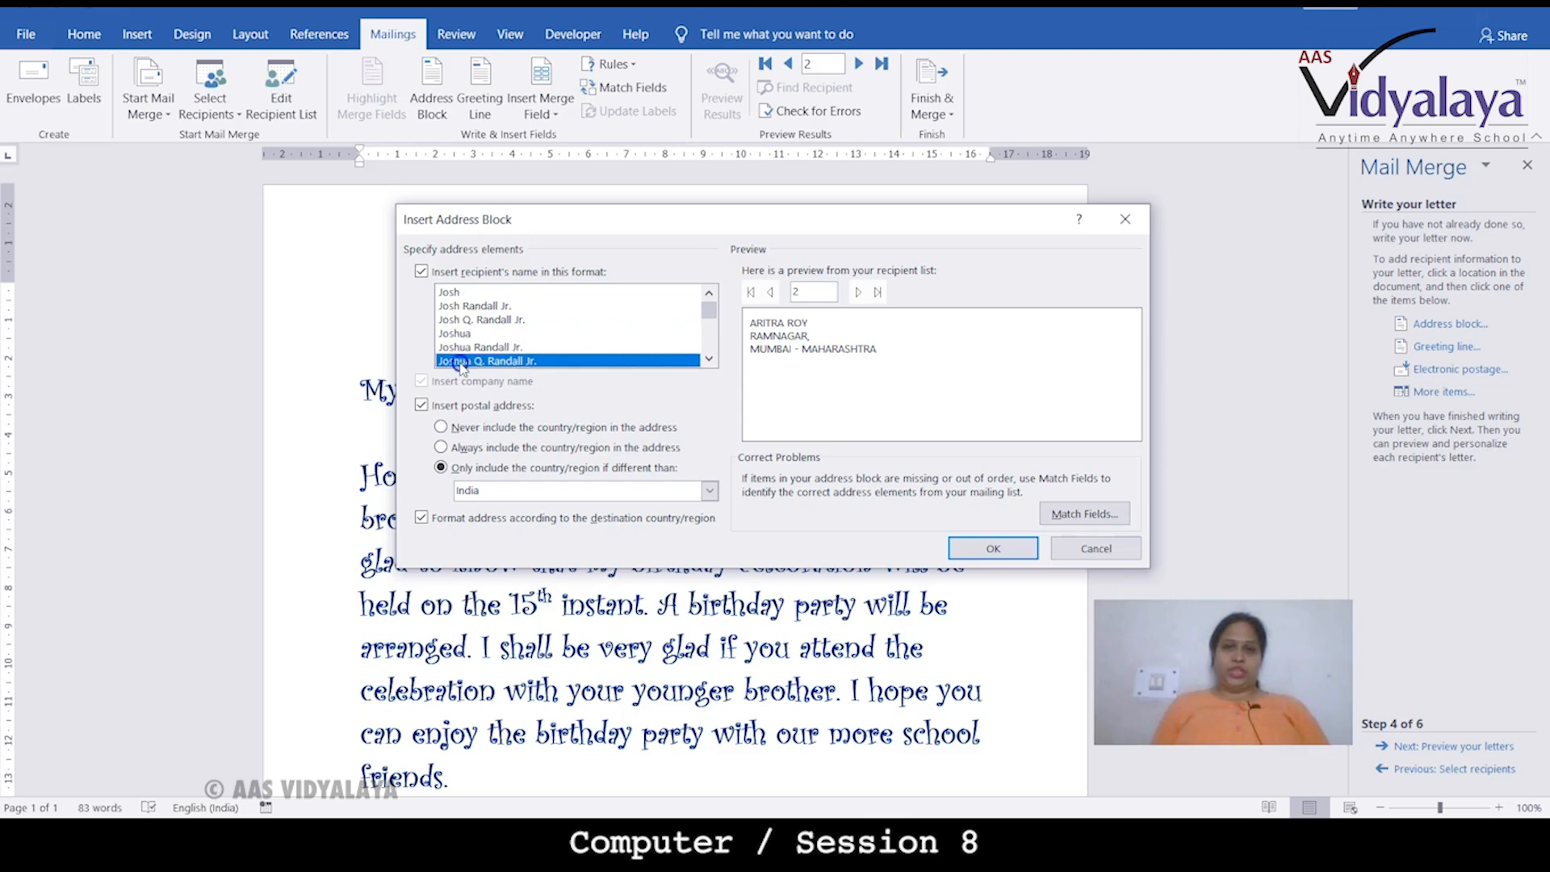
left_click(455, 293)
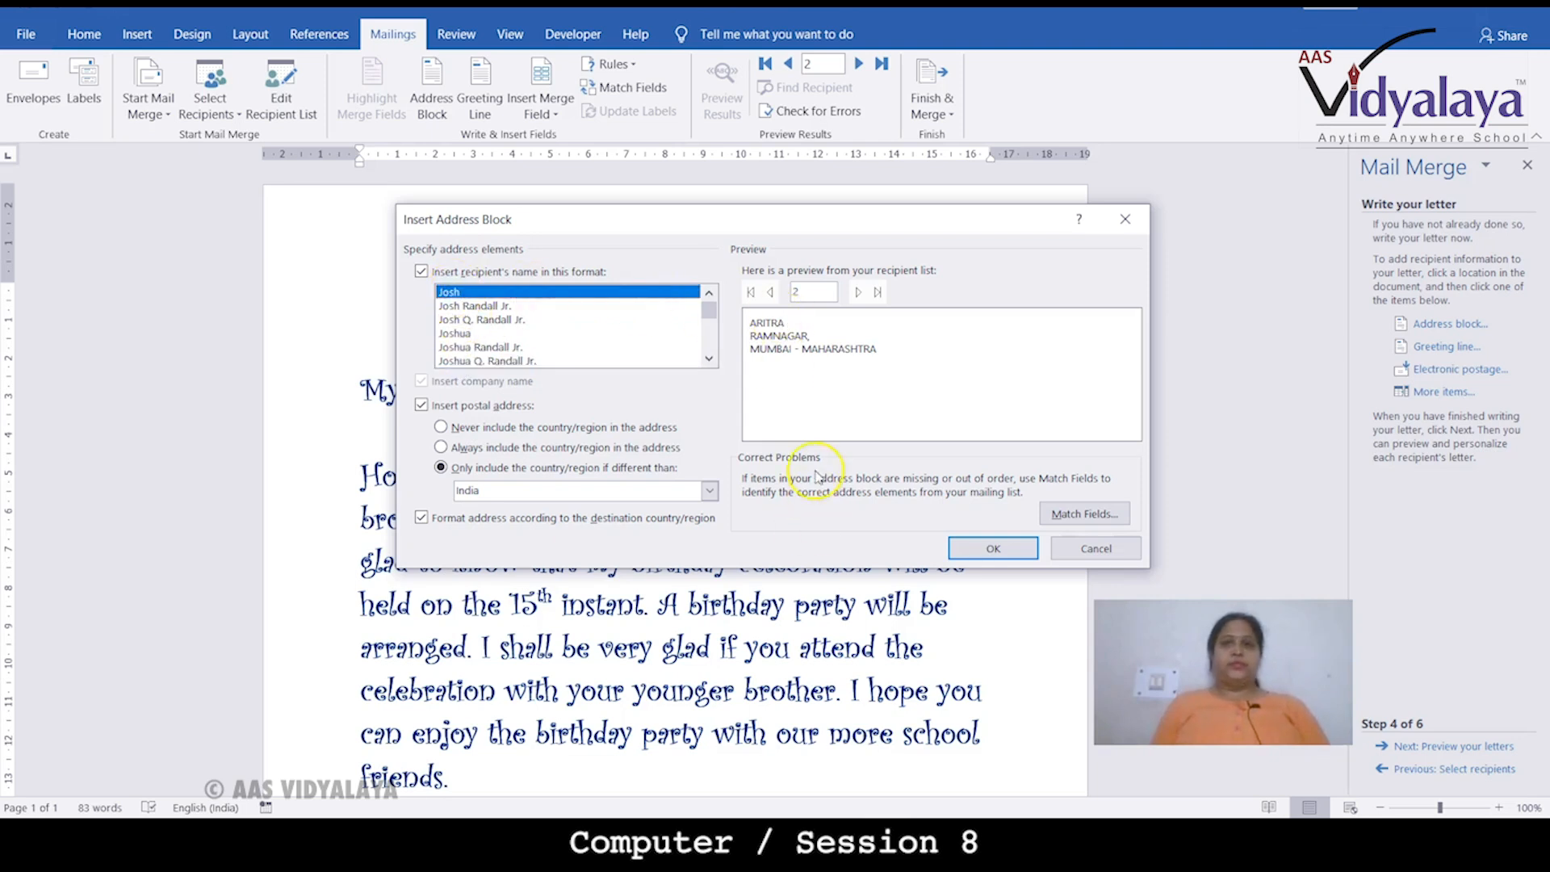
- Preview the address block for several recipients and insert it above the salutation, followed by a blank line
left_click(859, 292)
left_click(858, 293)
left_click(771, 297)
left_click(772, 298)
left_click(772, 297)
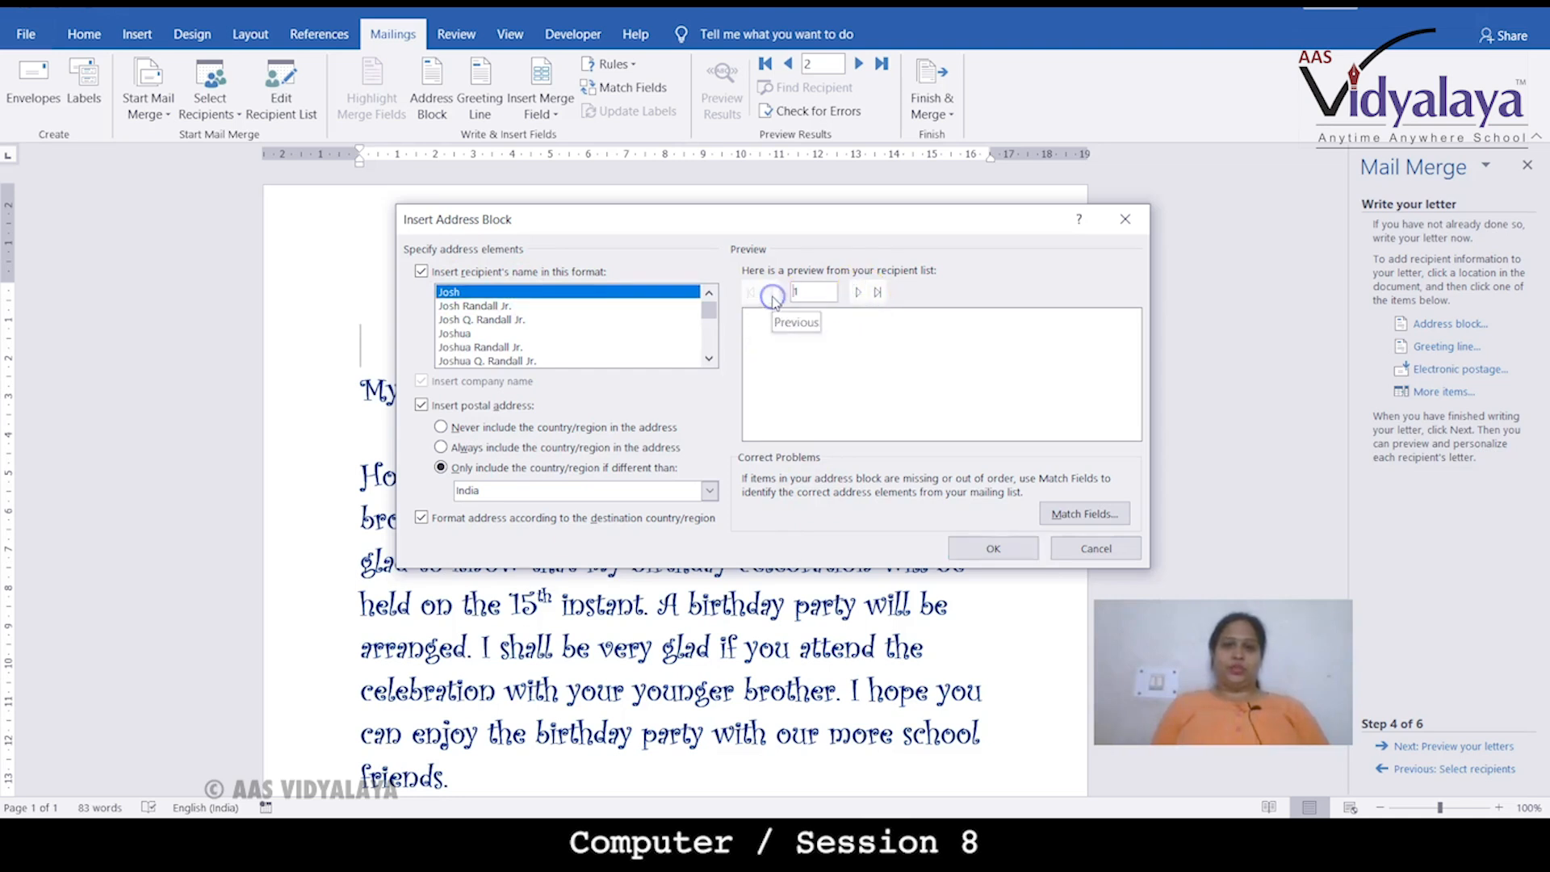
left_click(859, 294)
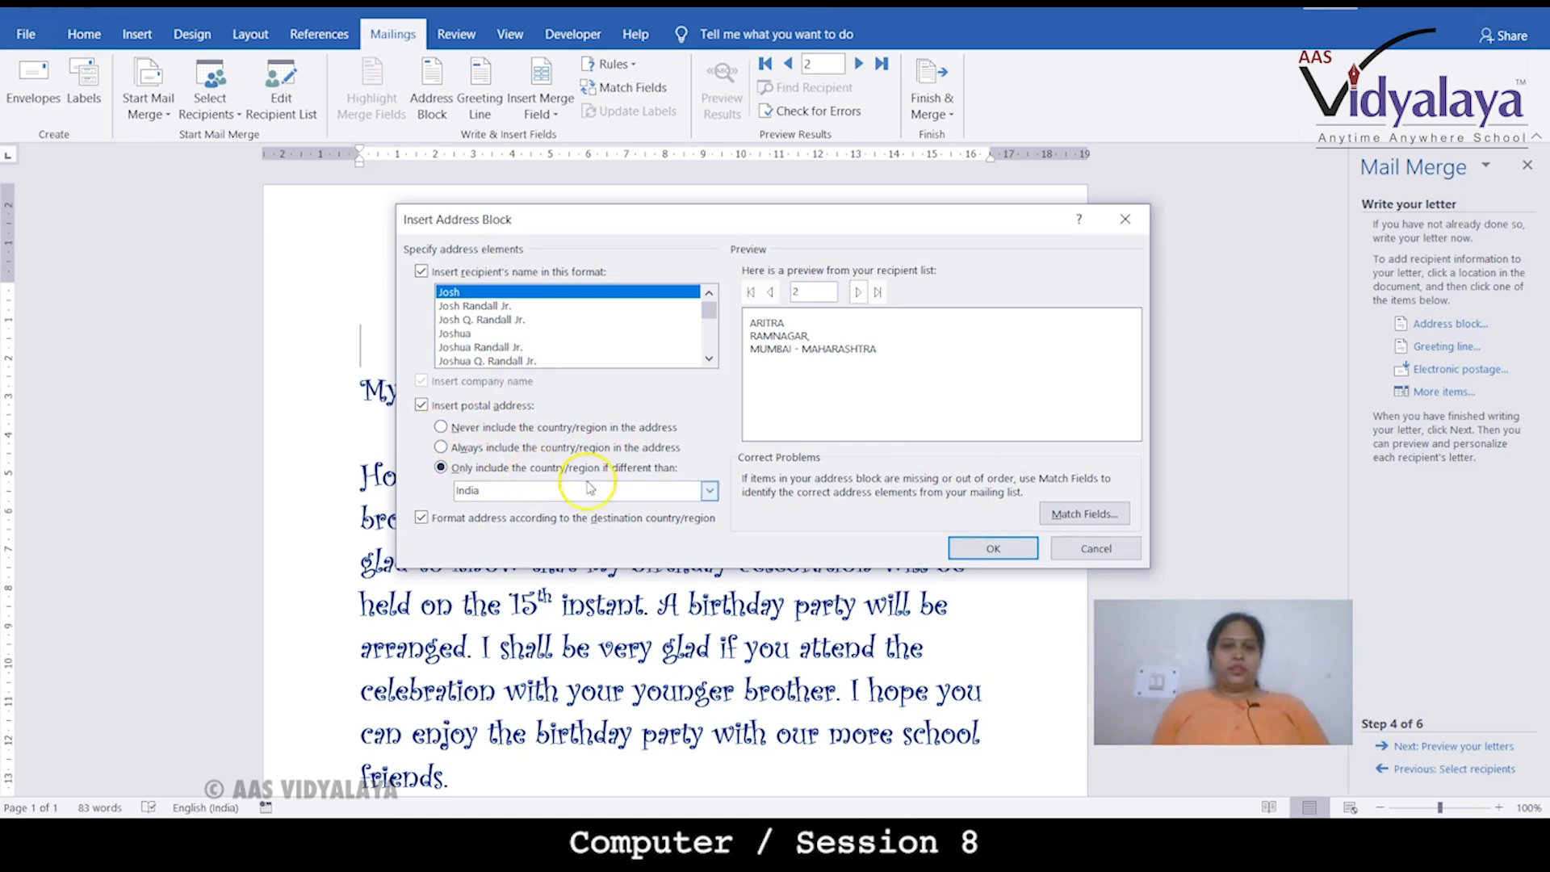
left_click(967, 554)
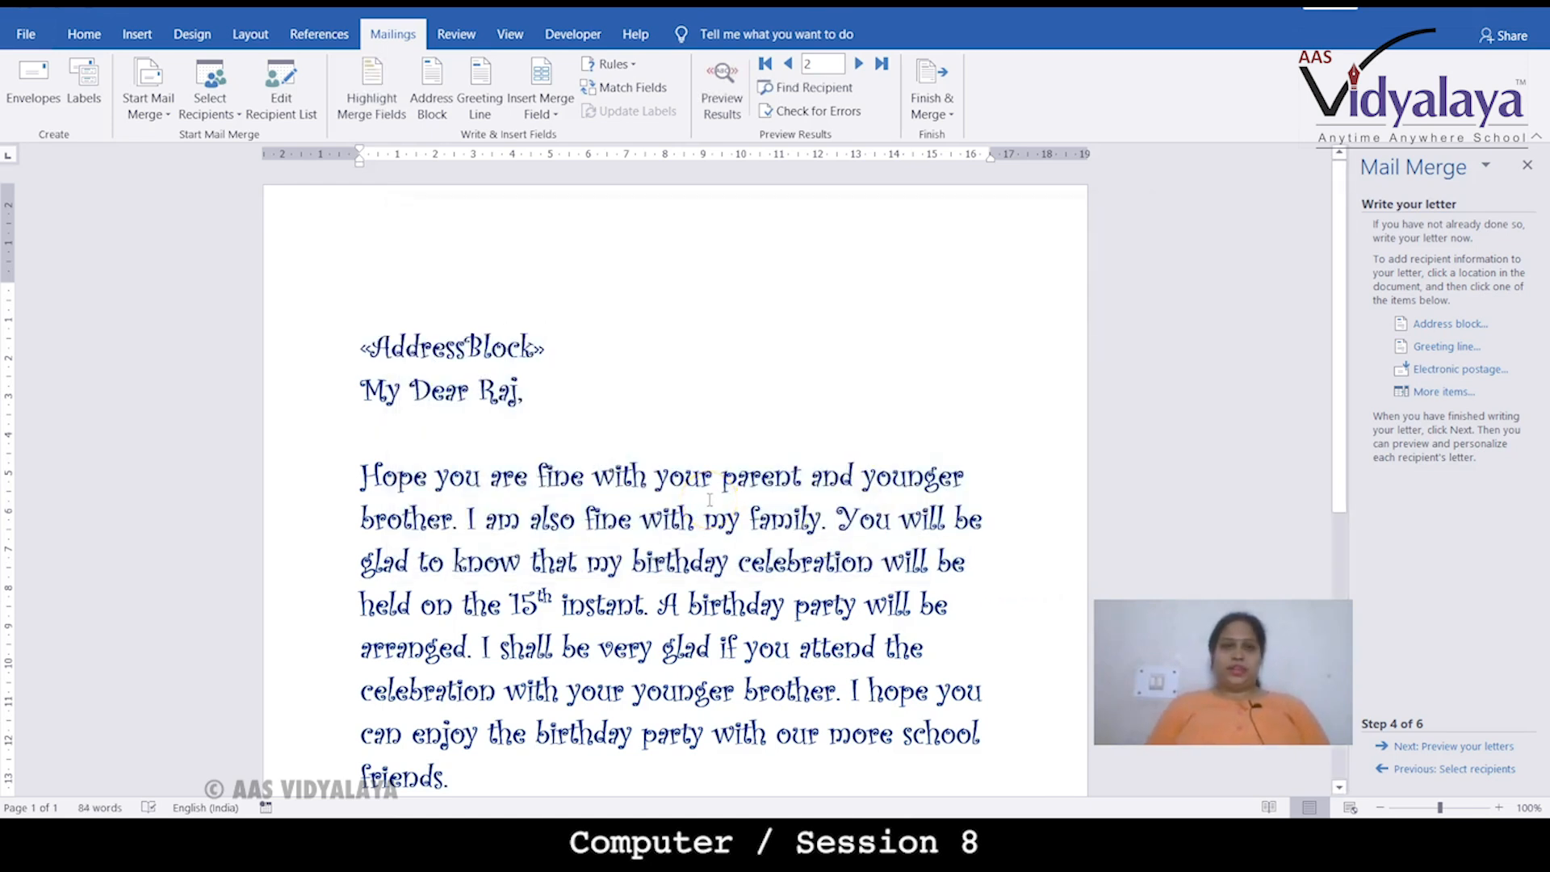
key("Return")
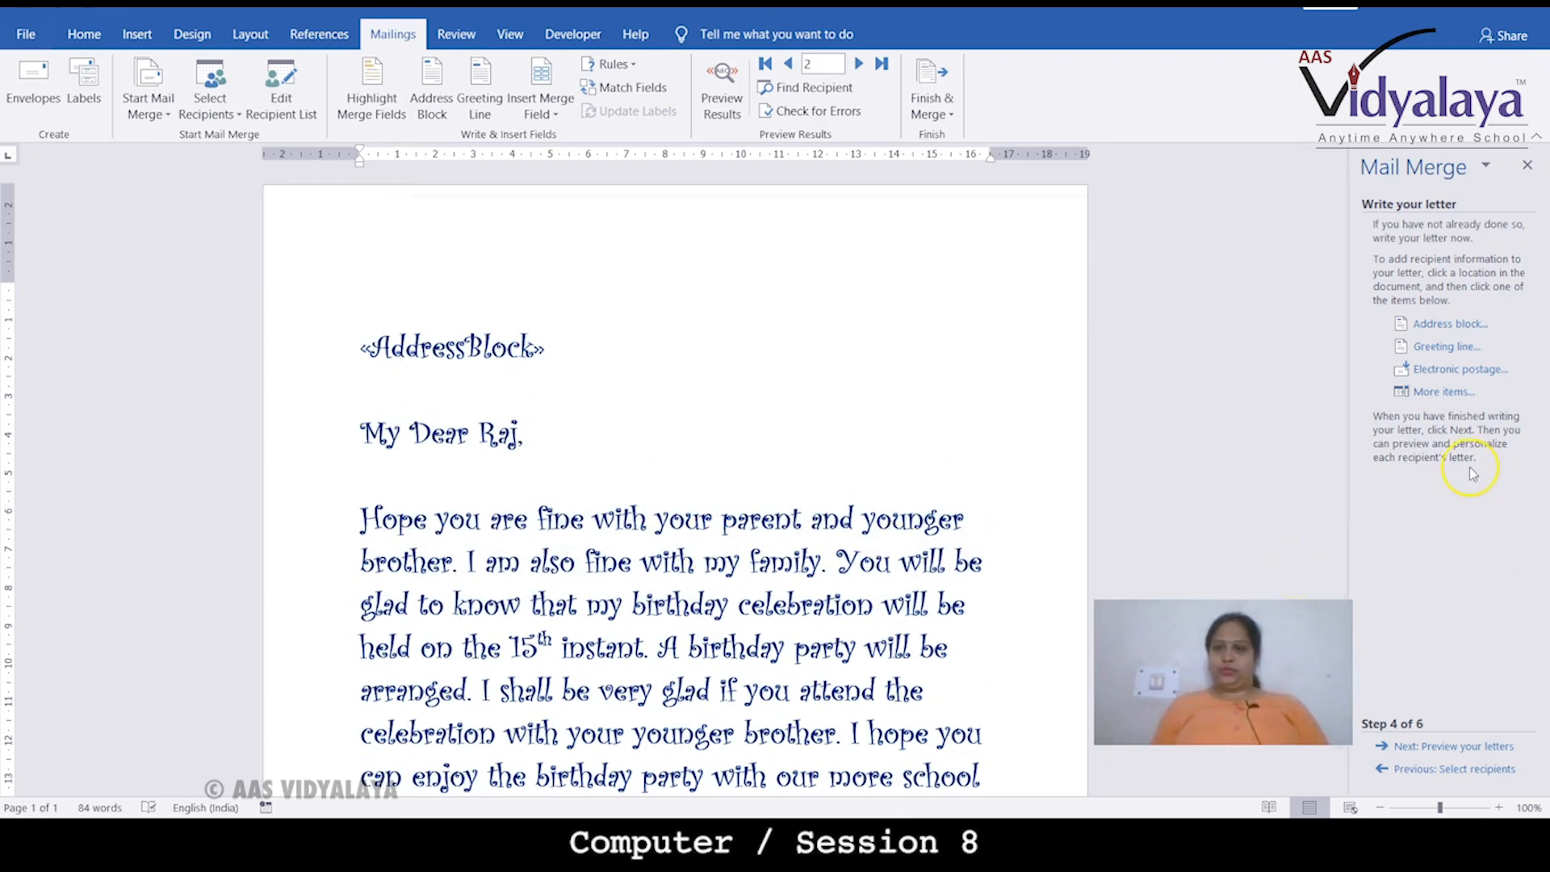
- Start a greeting line for the letter, try To as the opening word and set it back to Dear
left_click(1449, 347)
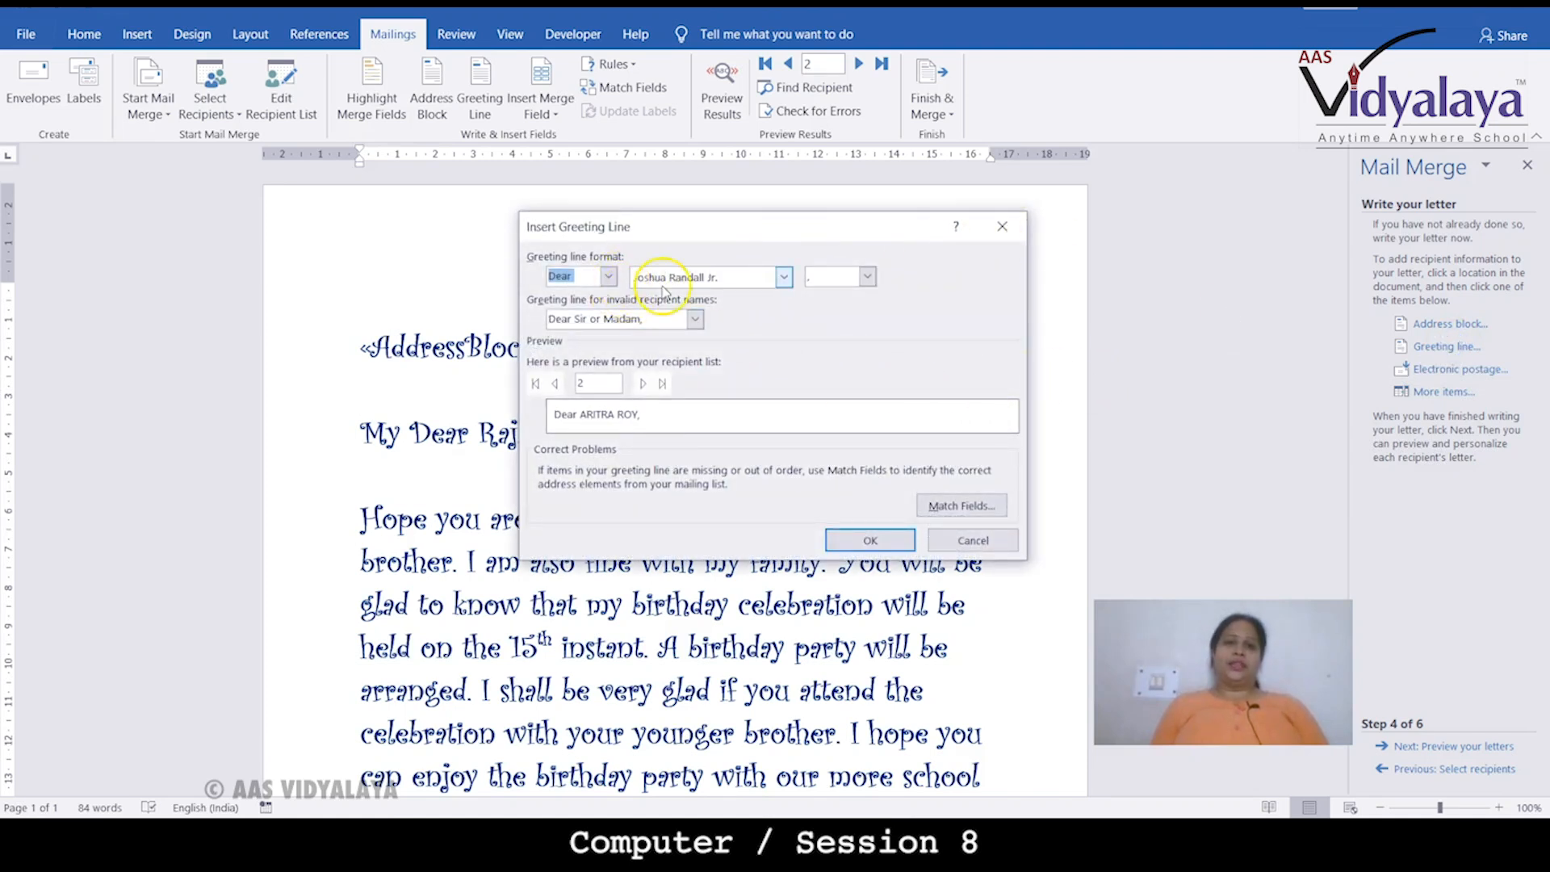
left_click(609, 277)
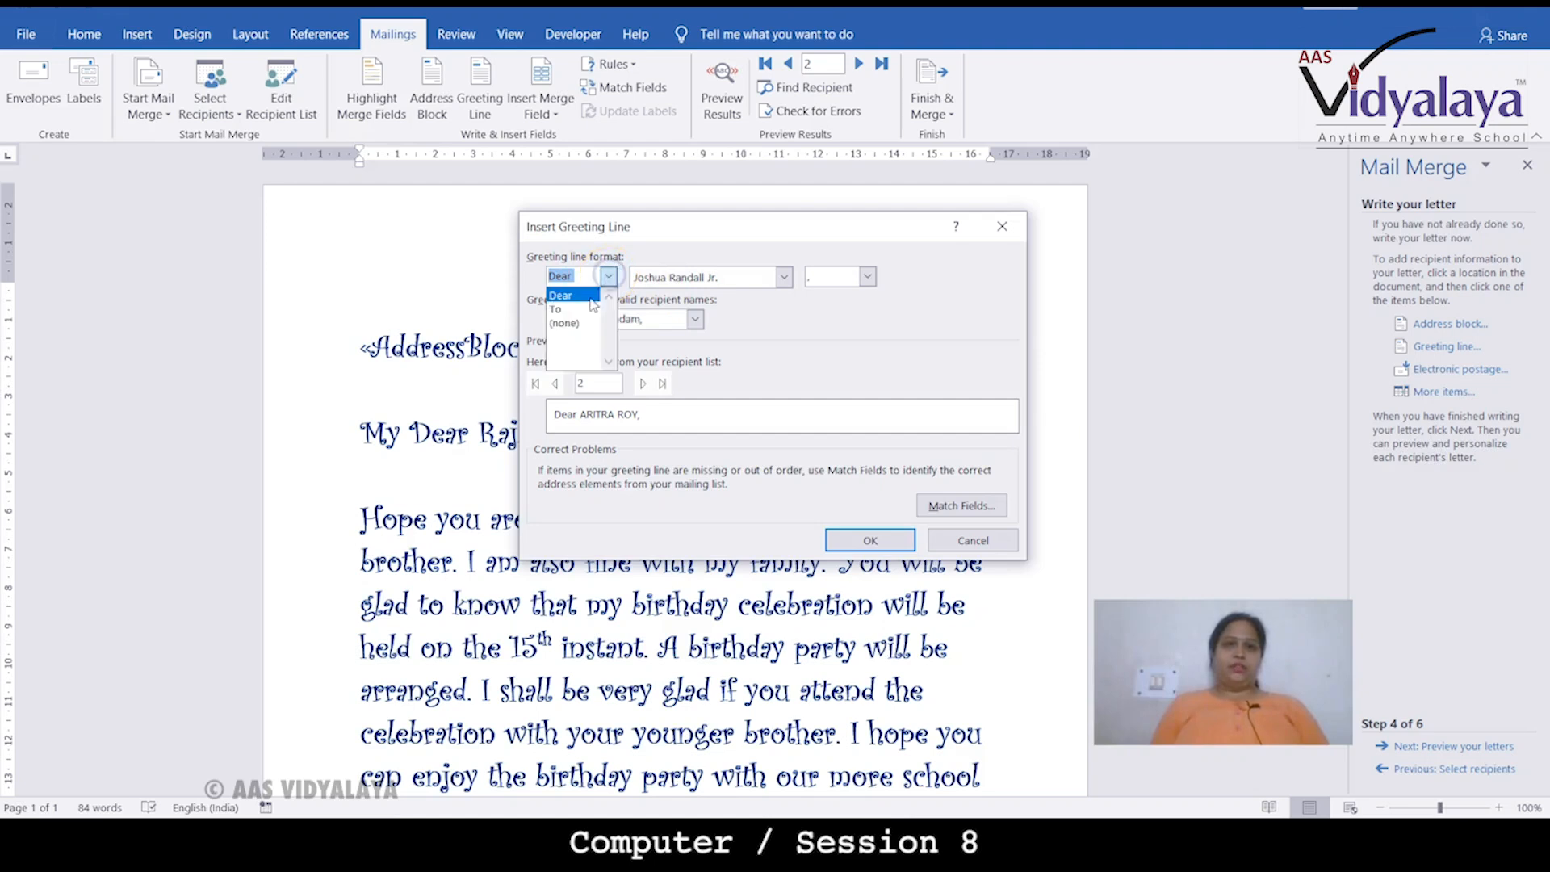
left_click(583, 314)
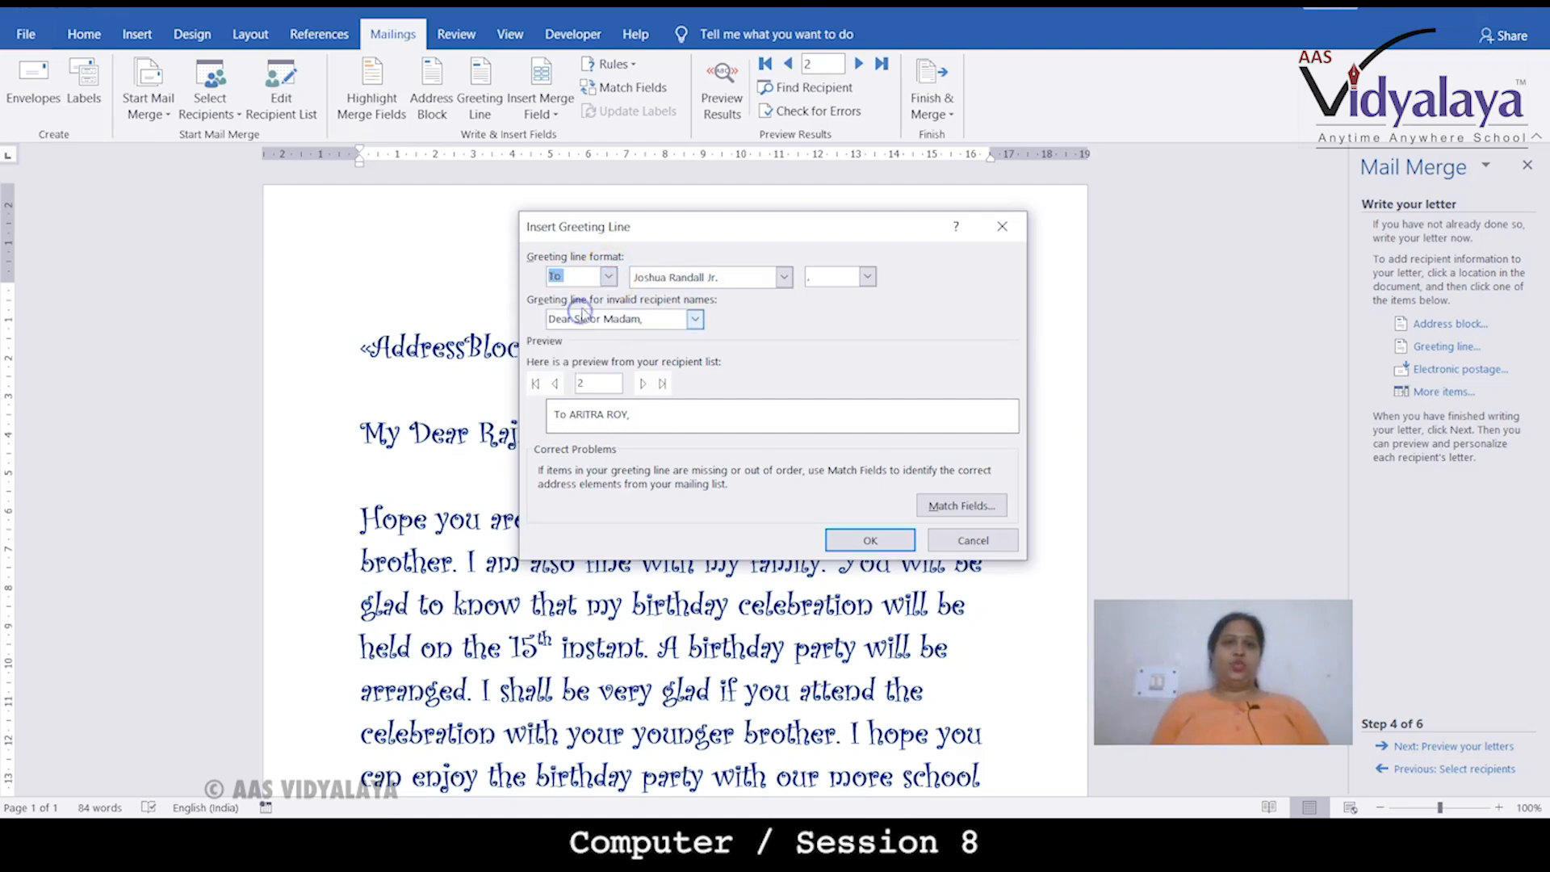
left_click(607, 276)
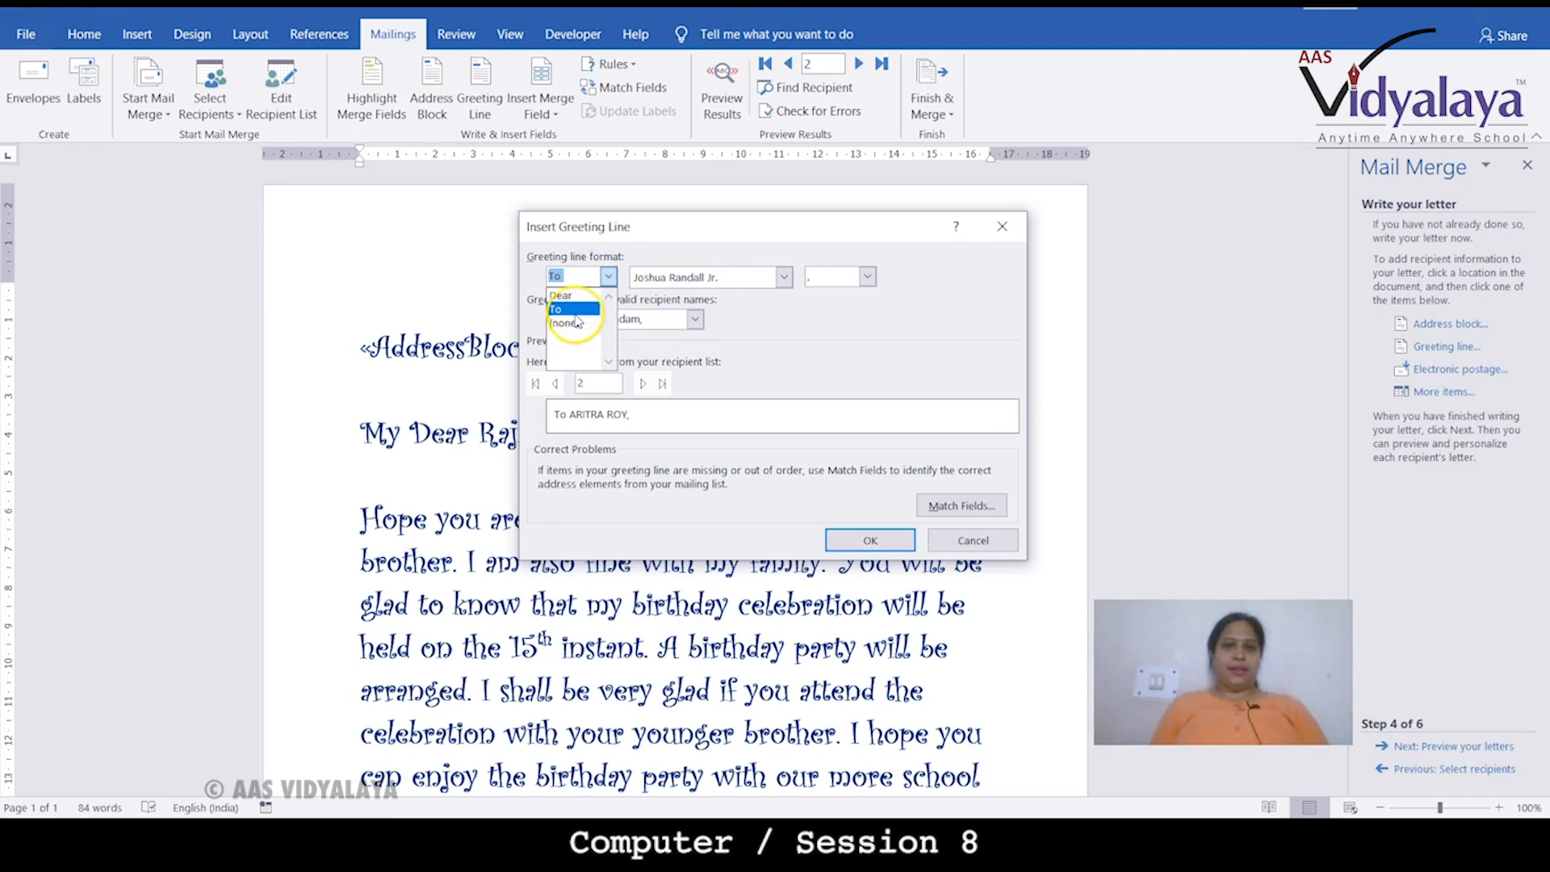
left_click(575, 296)
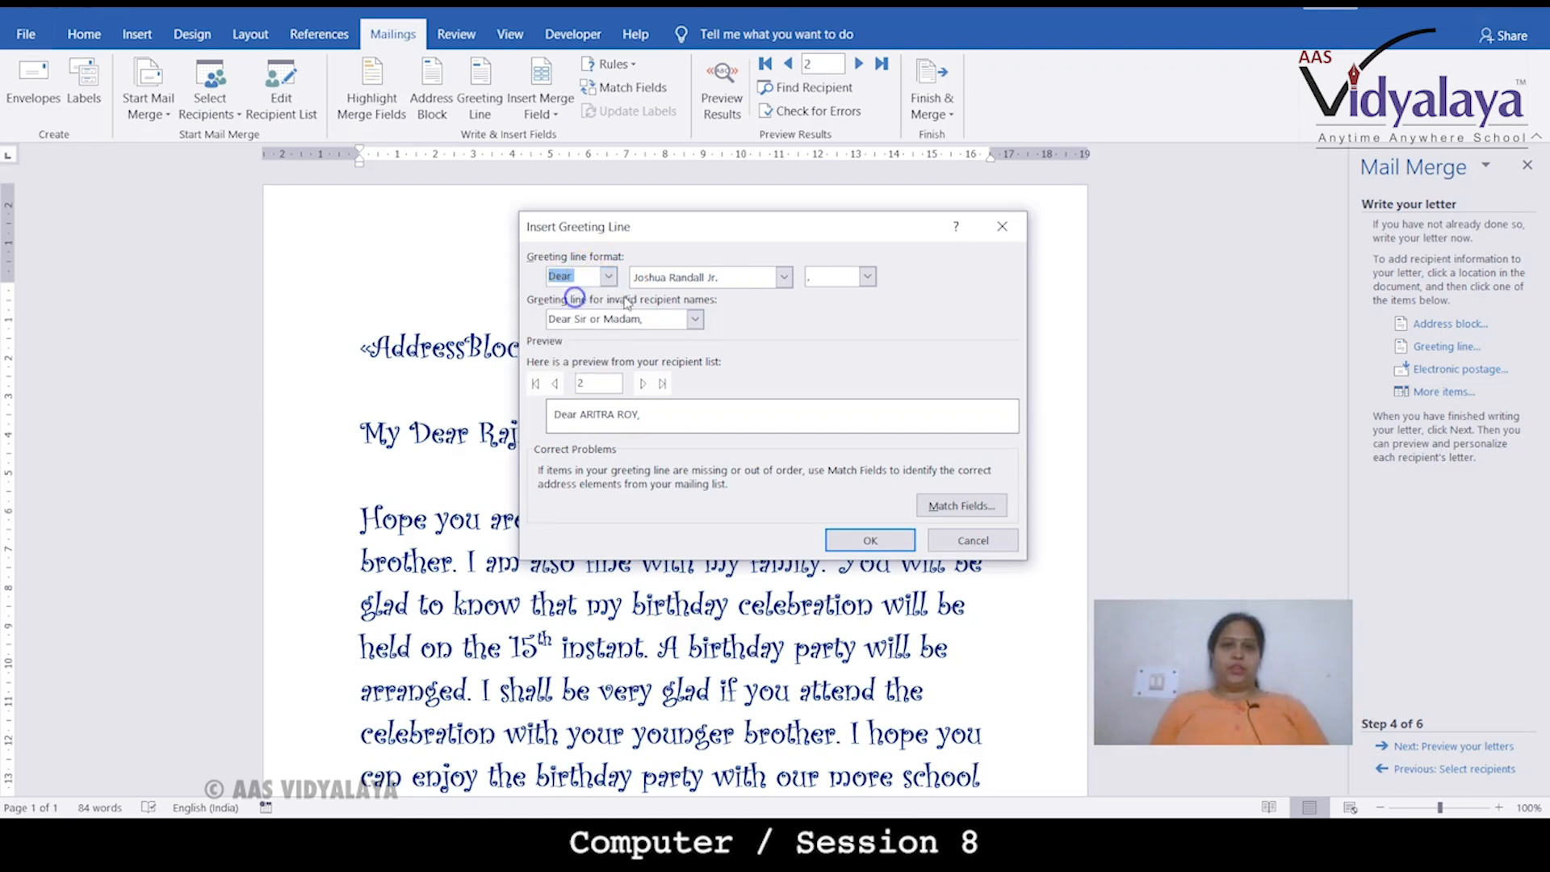
- Set the greeting line's name format to Mr. Randall and its ending punctuation to (none)
left_click(784, 277)
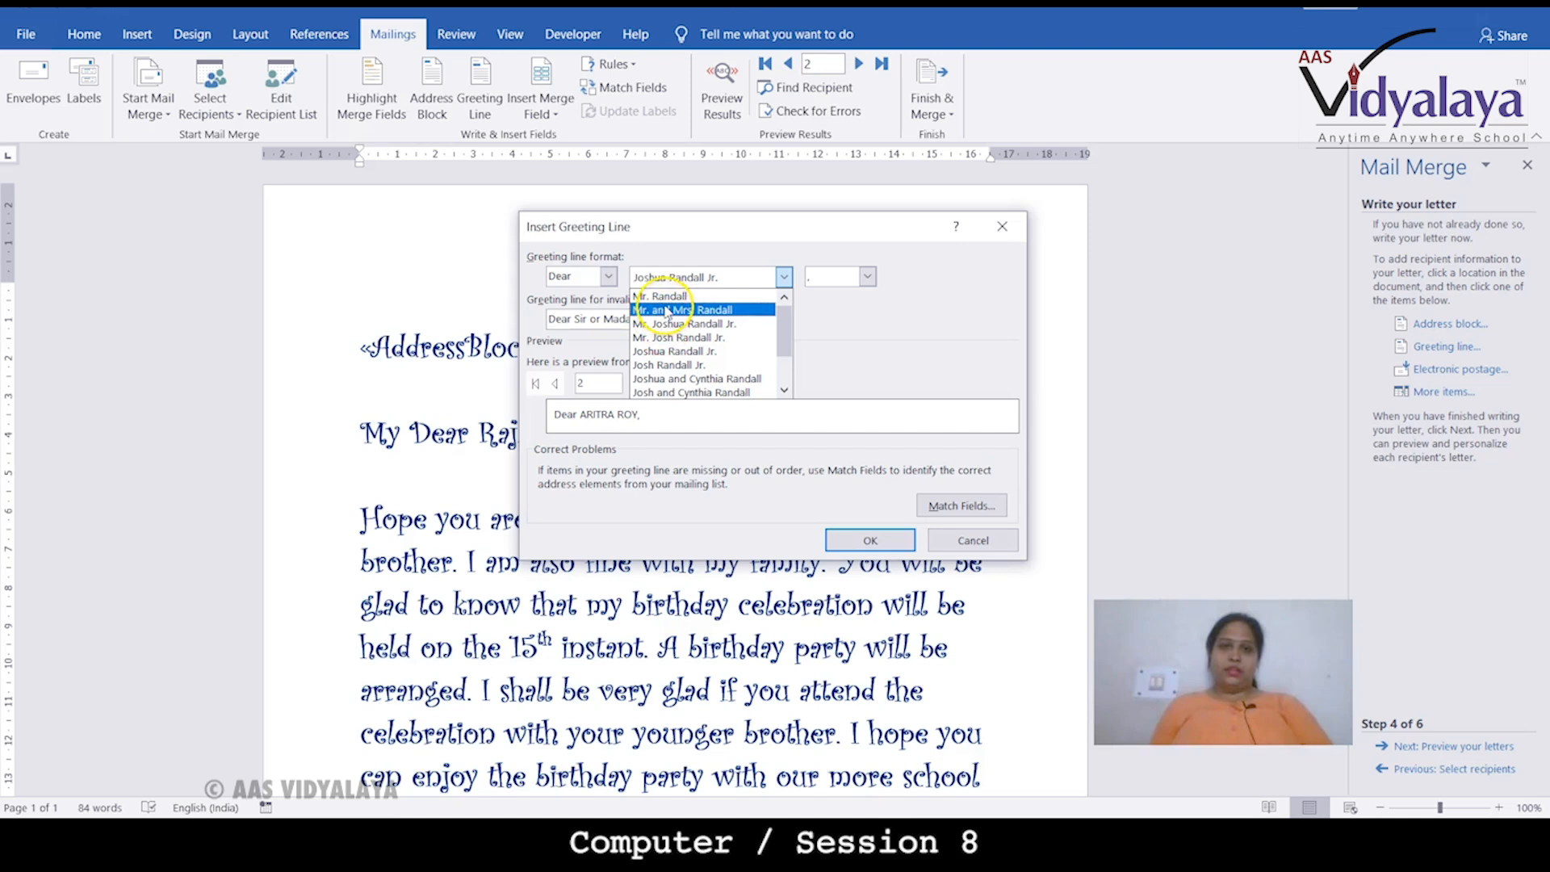
left_click(669, 297)
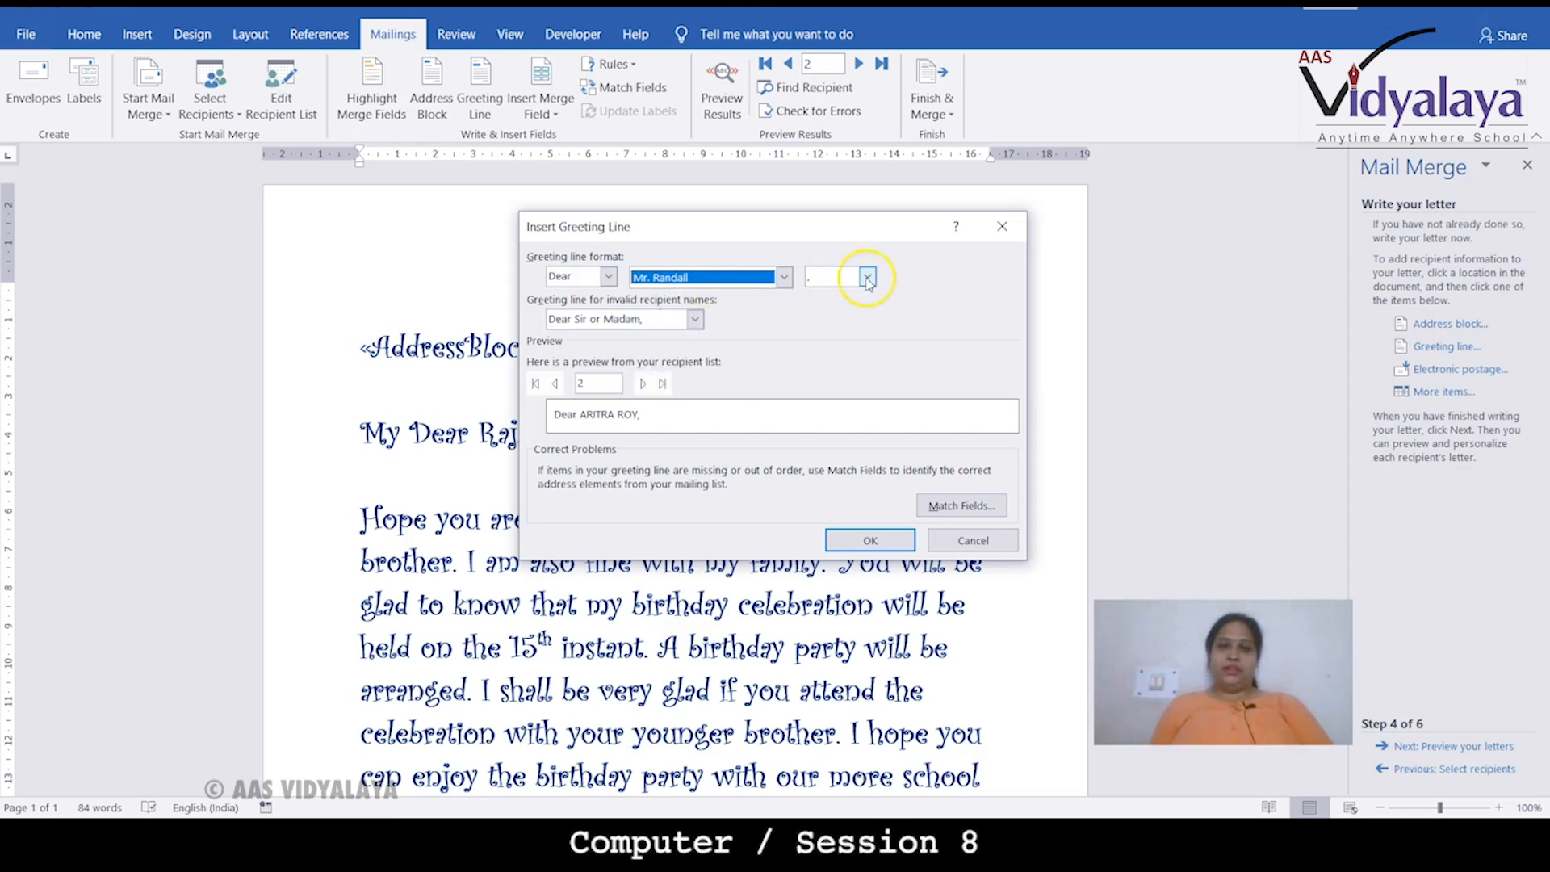
left_click(868, 276)
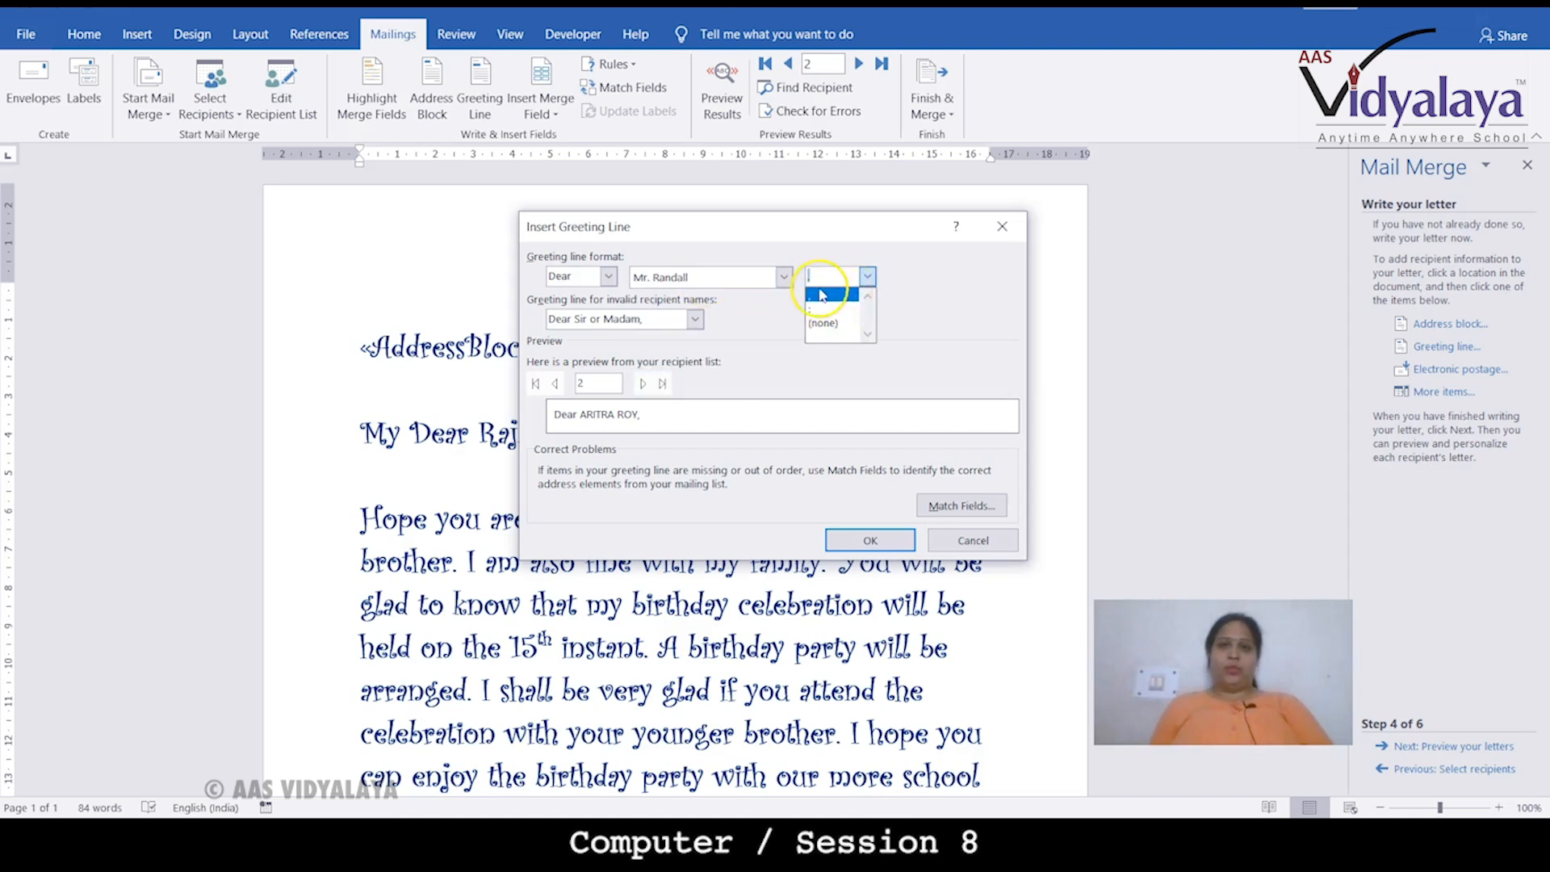
left_click(823, 326)
left_click(823, 326)
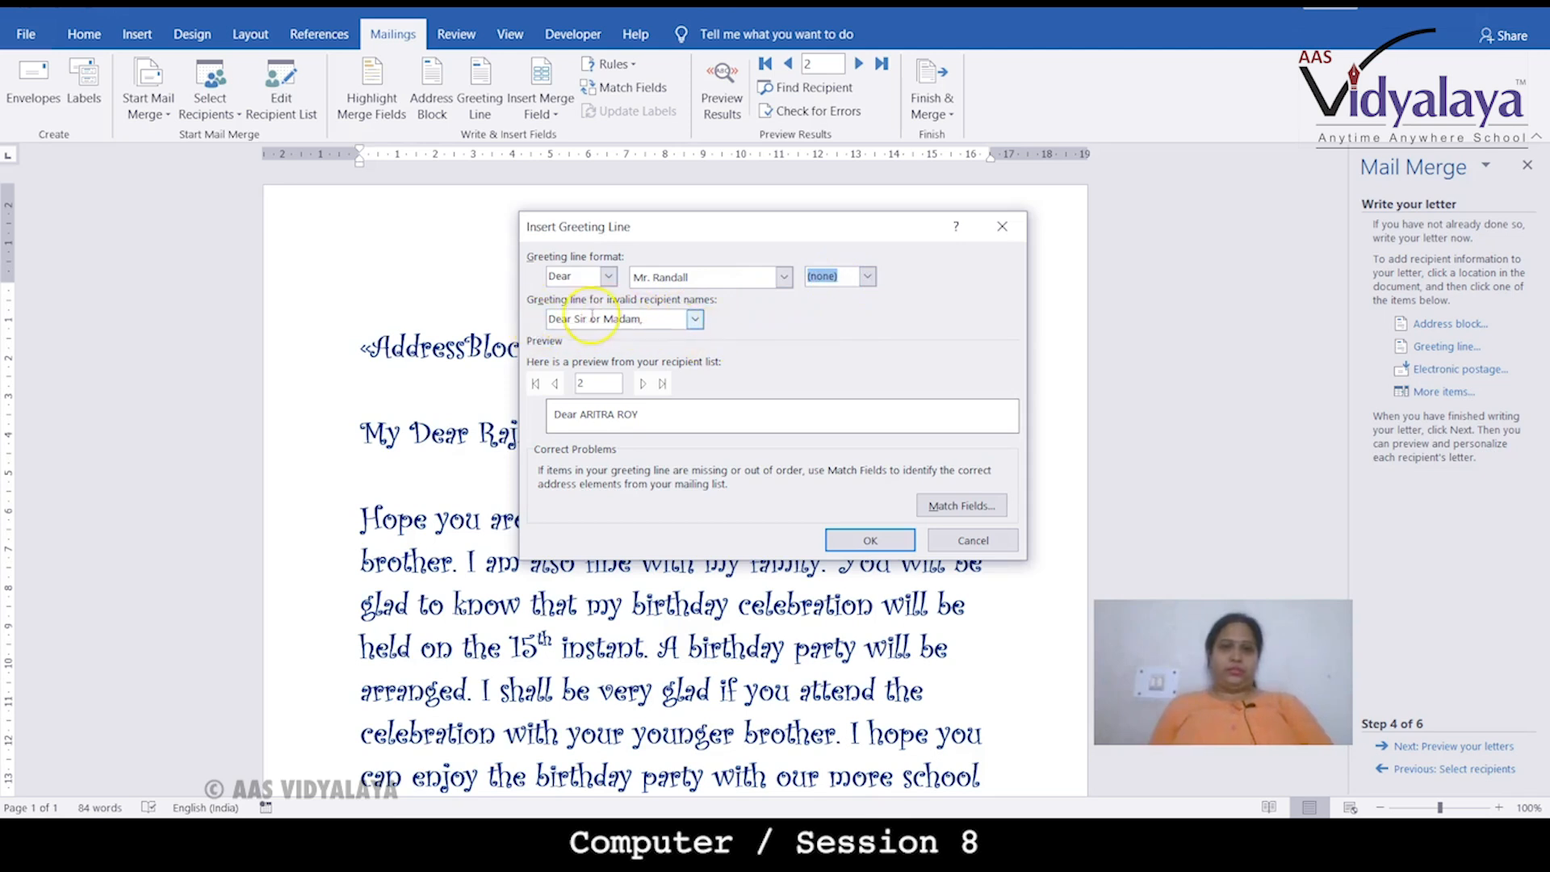
- Set the greeting for invalid recipient names to To Whom It May Concern: and preview the greeting for several recipients
left_click(694, 321)
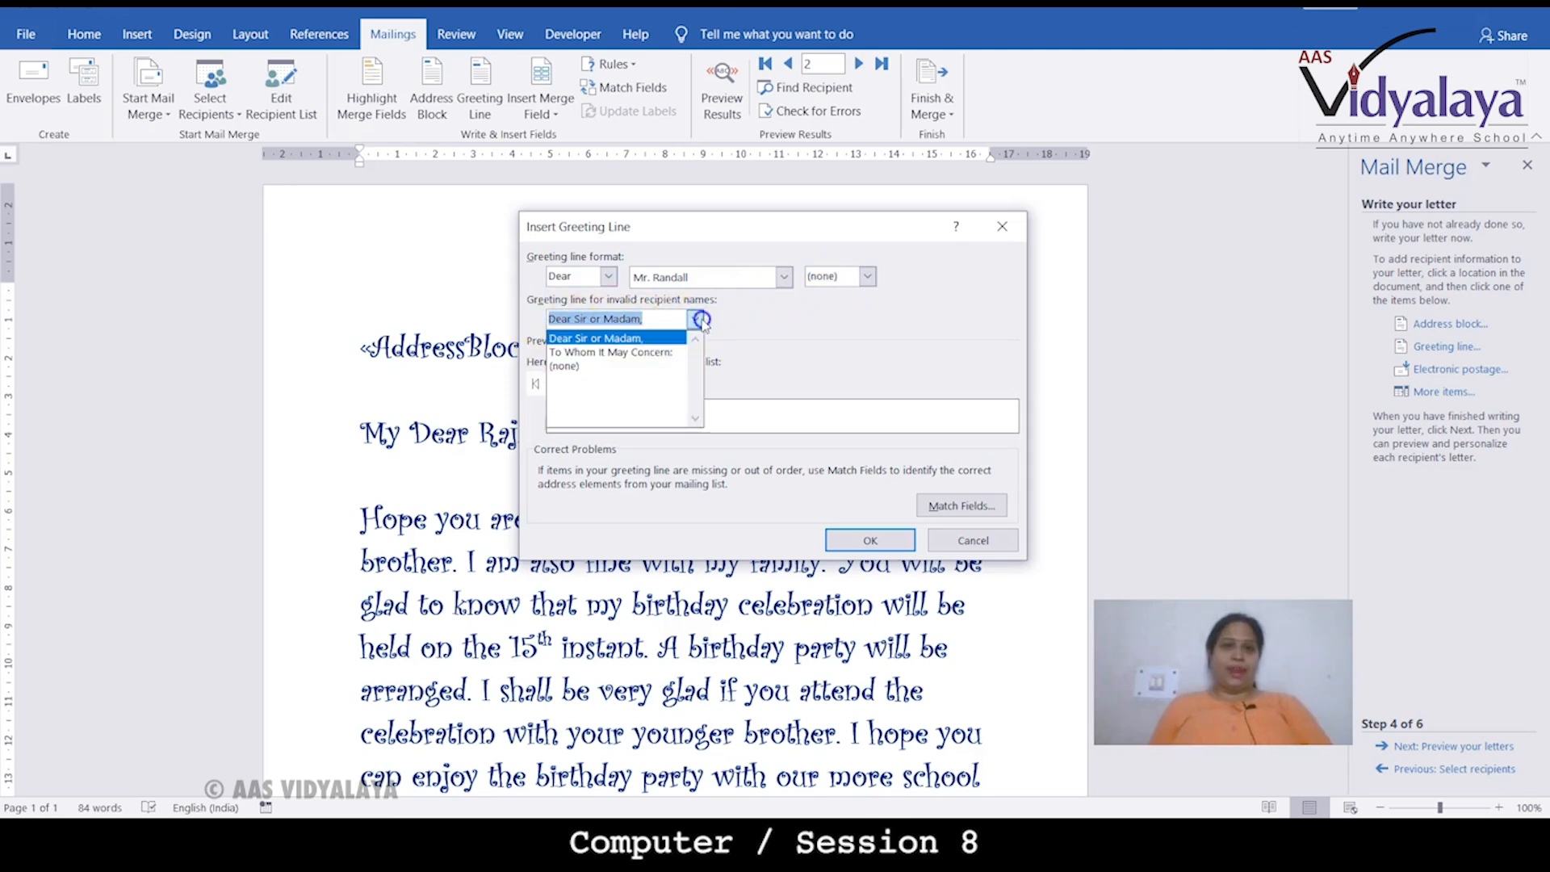
left_click(626, 353)
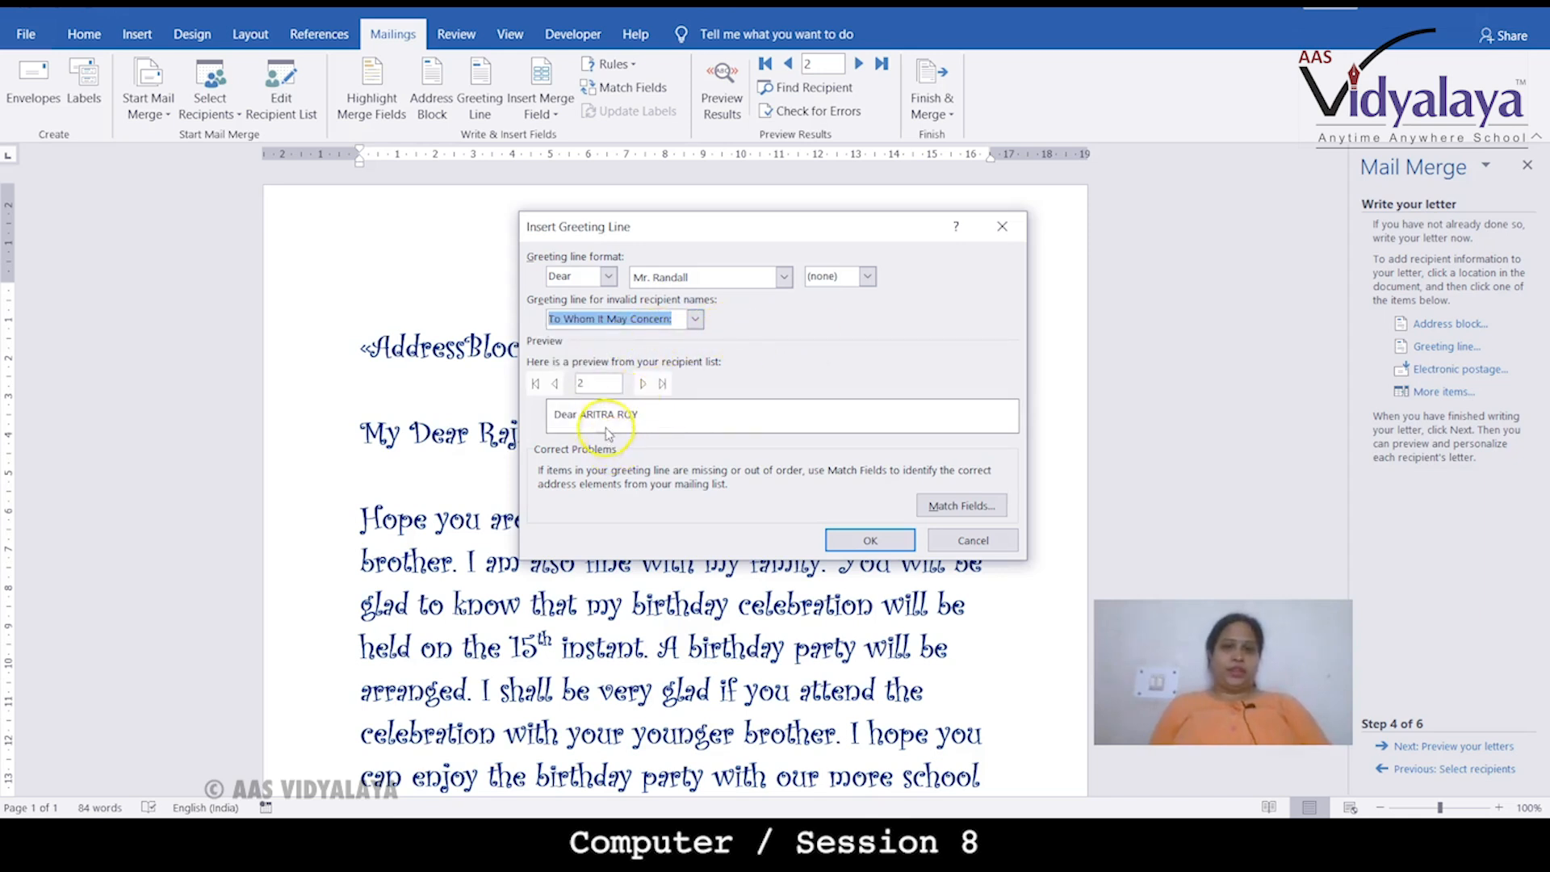
left_click(645, 385)
left_click(644, 385)
left_click(644, 385)
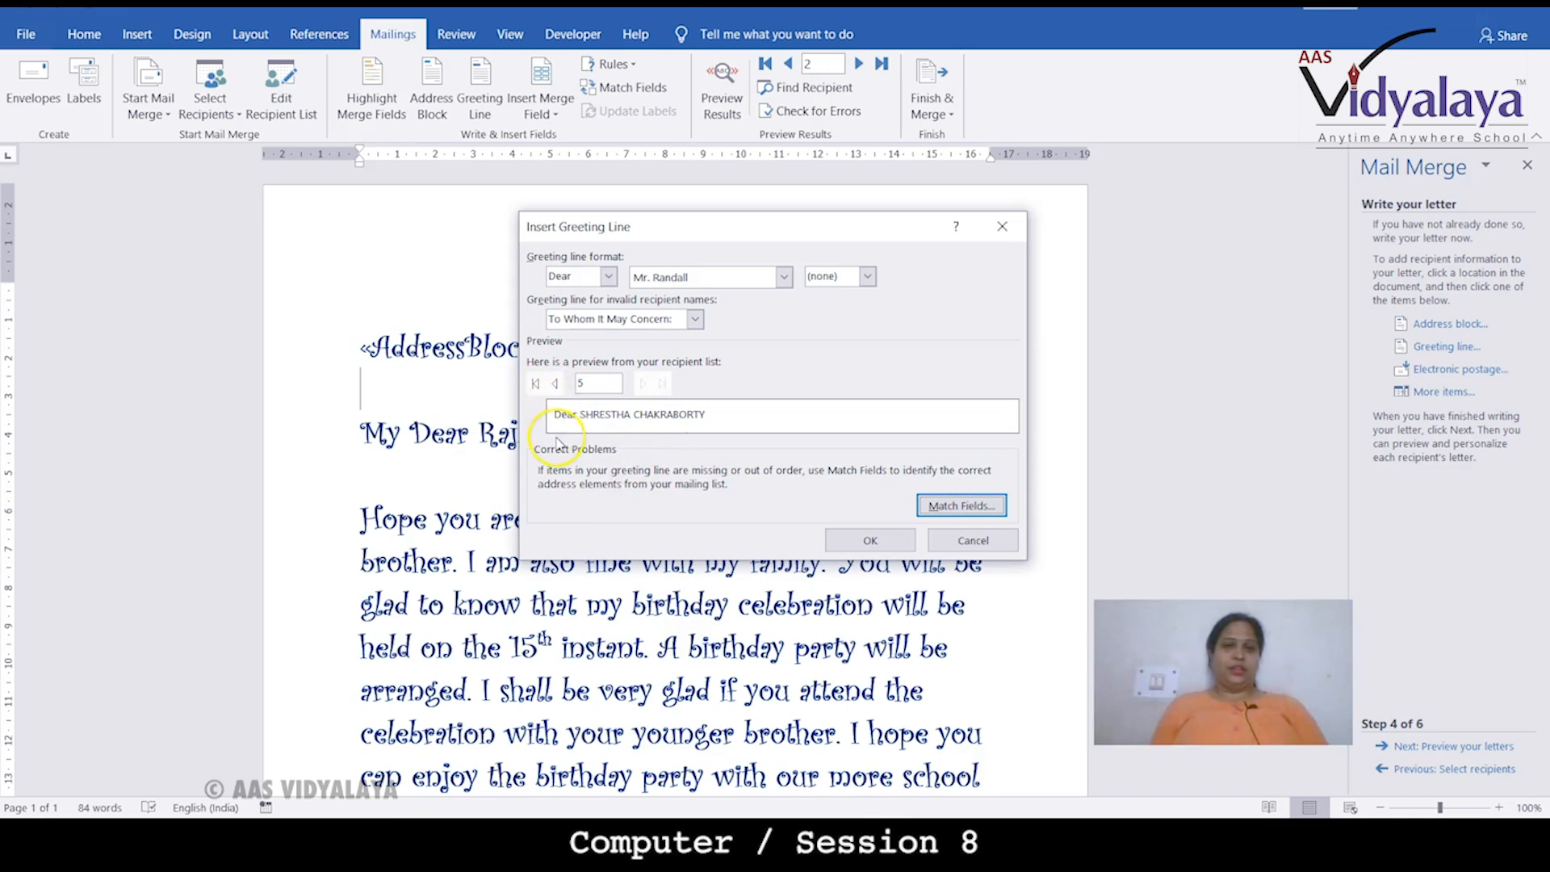
left_click(556, 385)
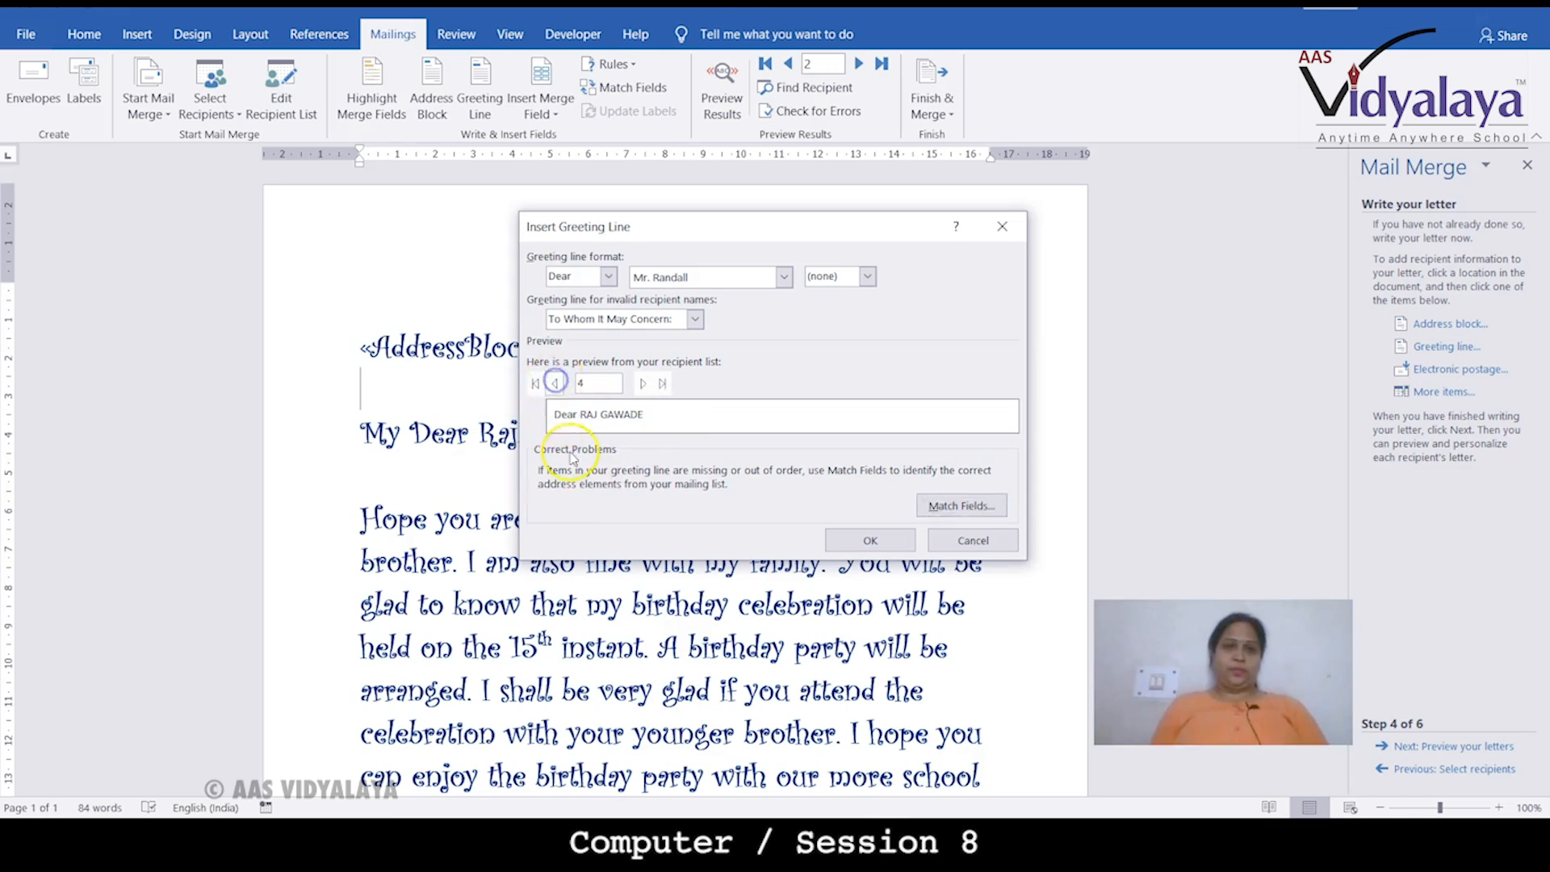
left_click(556, 384)
left_click(556, 384)
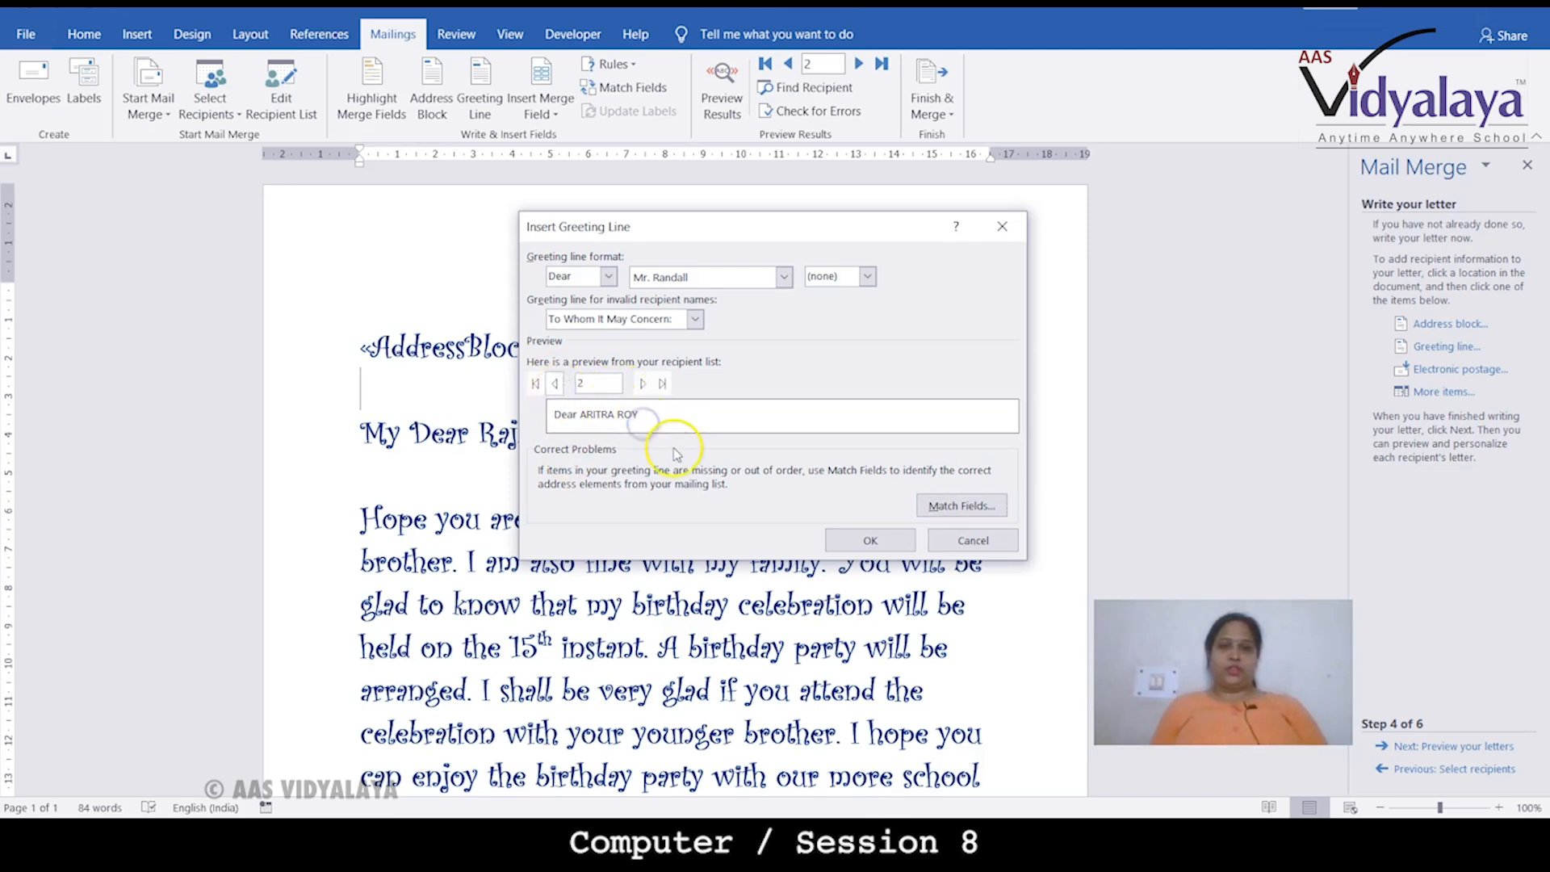
- Examine how the recipient list's fields are matched for the greeting line, and leave the matching without changes
left_click(955, 508)
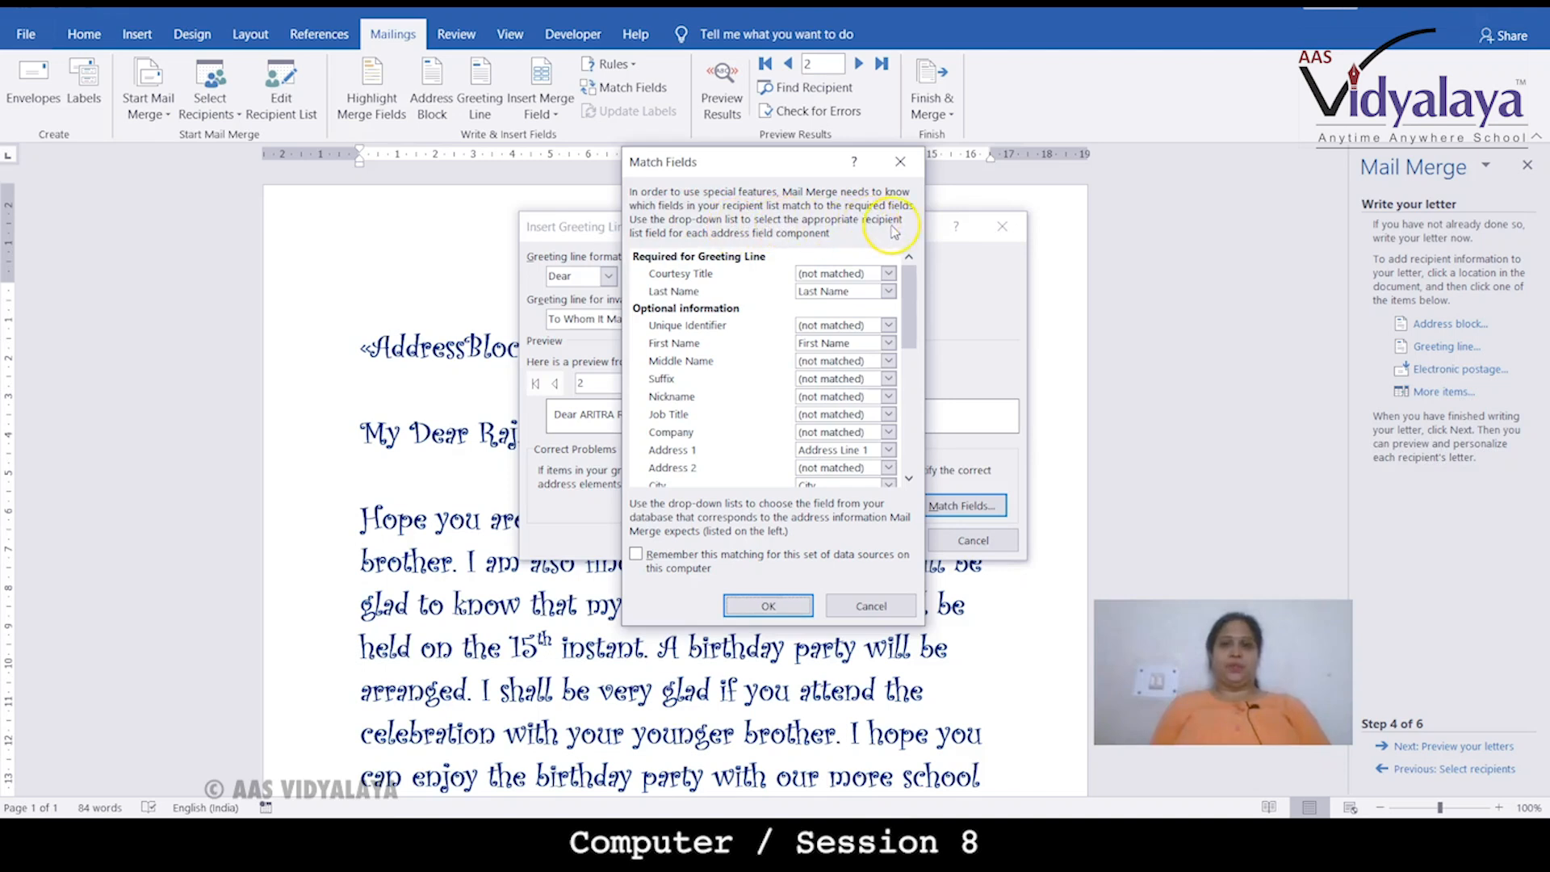
left_click(888, 275)
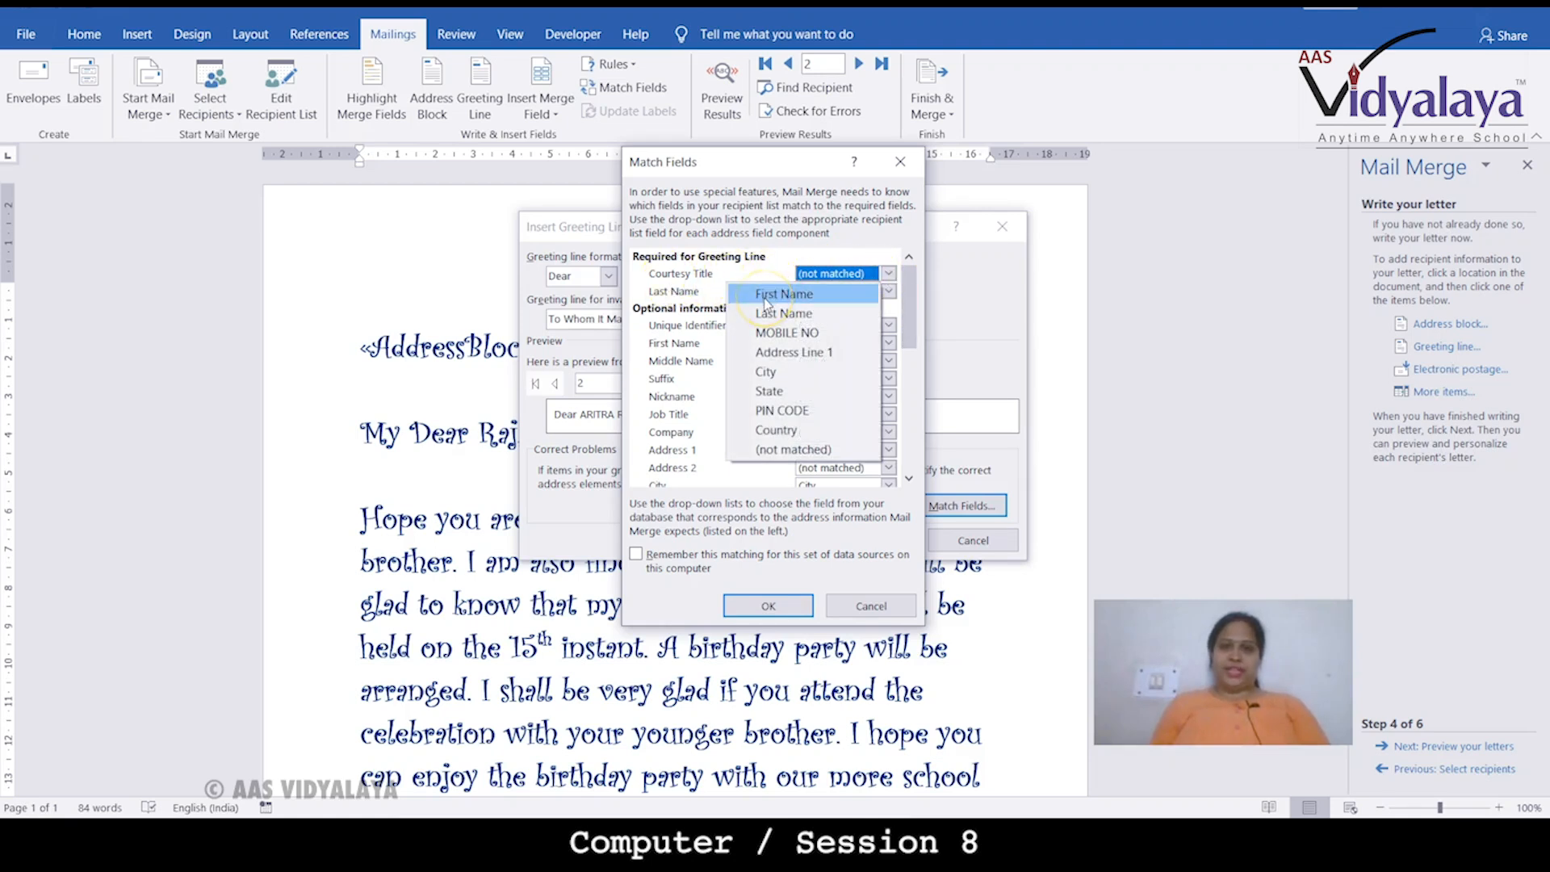
left_click(704, 306)
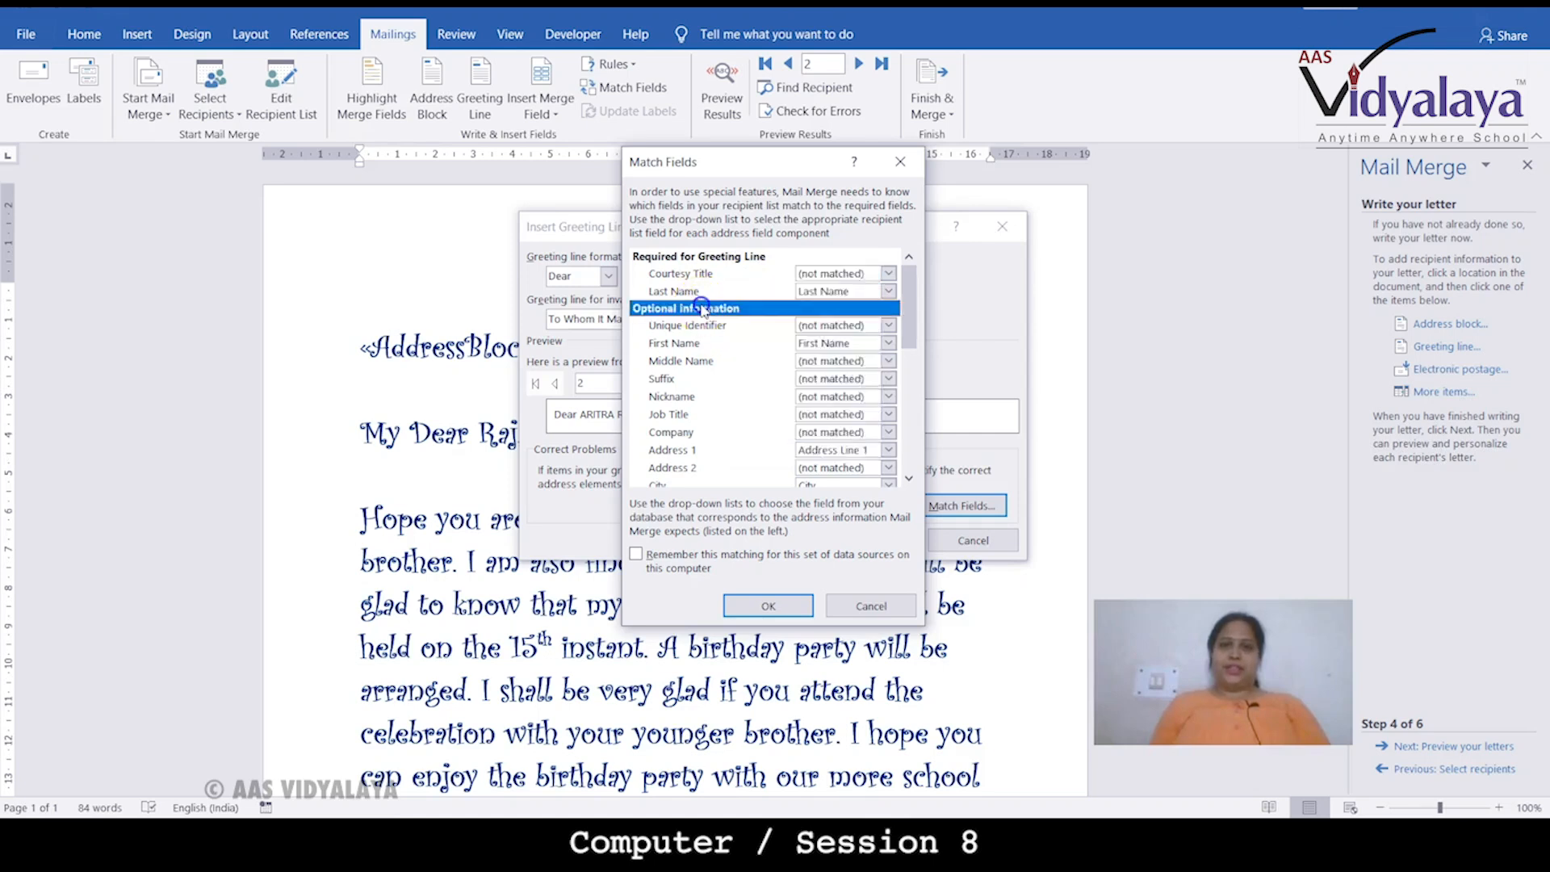
left_click(888, 325)
left_click(687, 386)
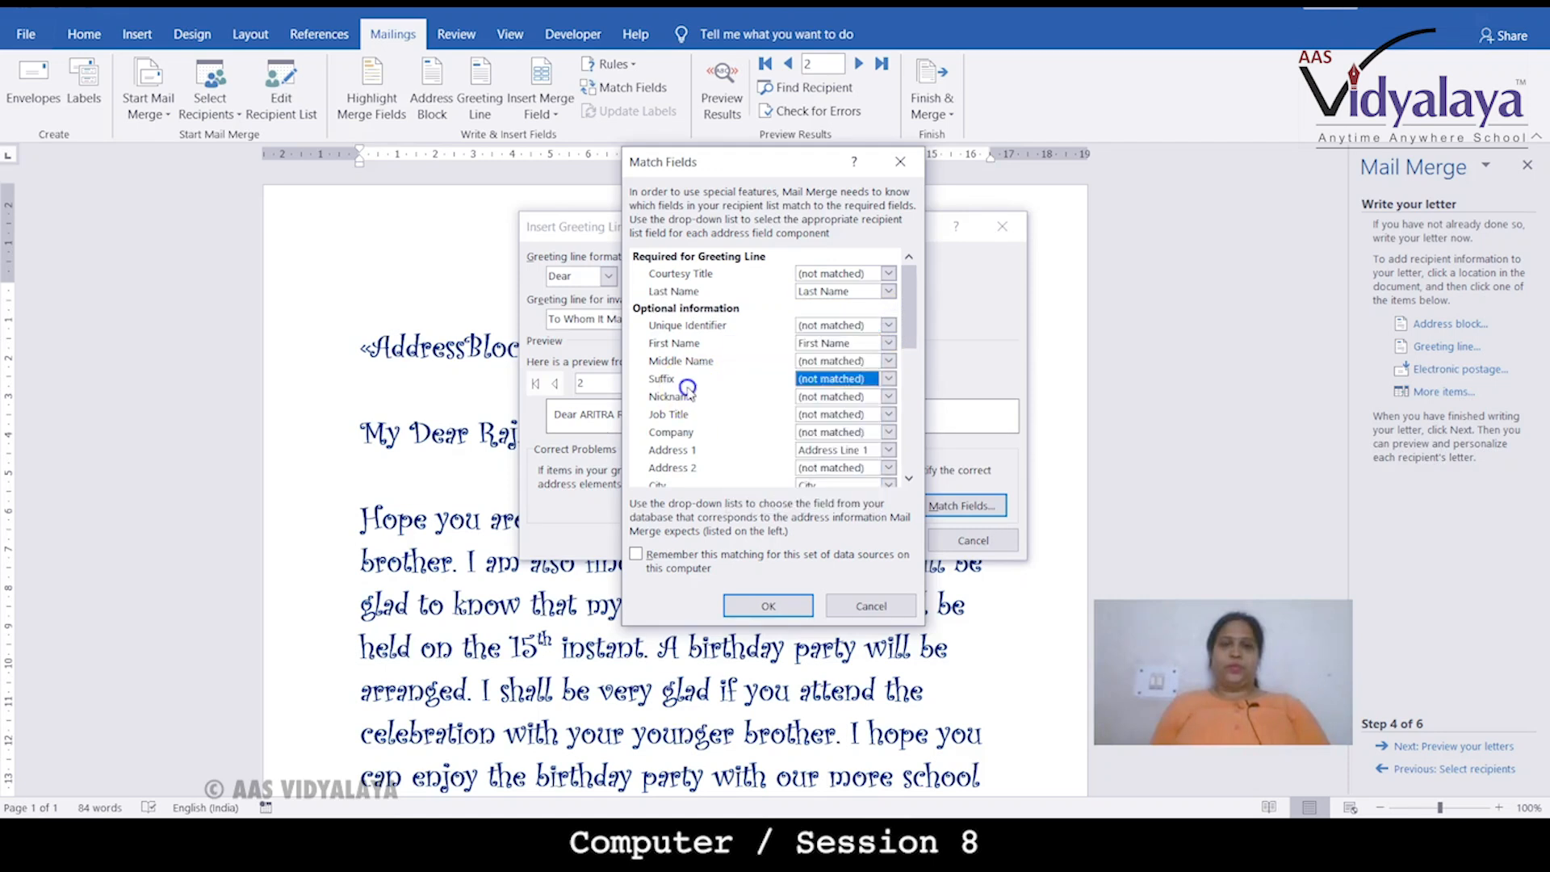
scroll(715, 347, "down", 3)
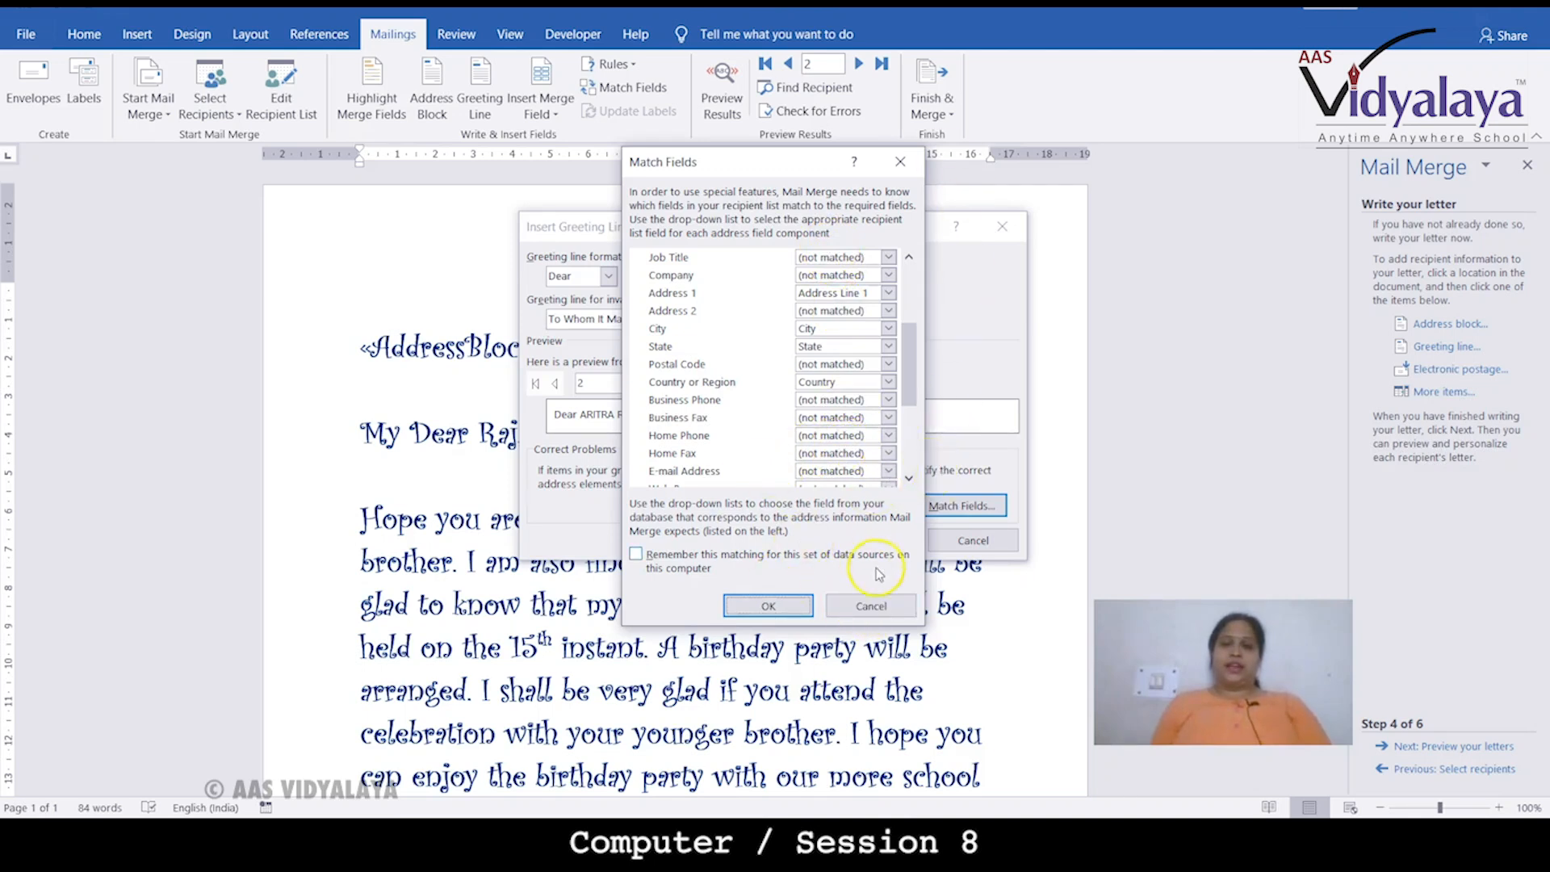
left_click(868, 605)
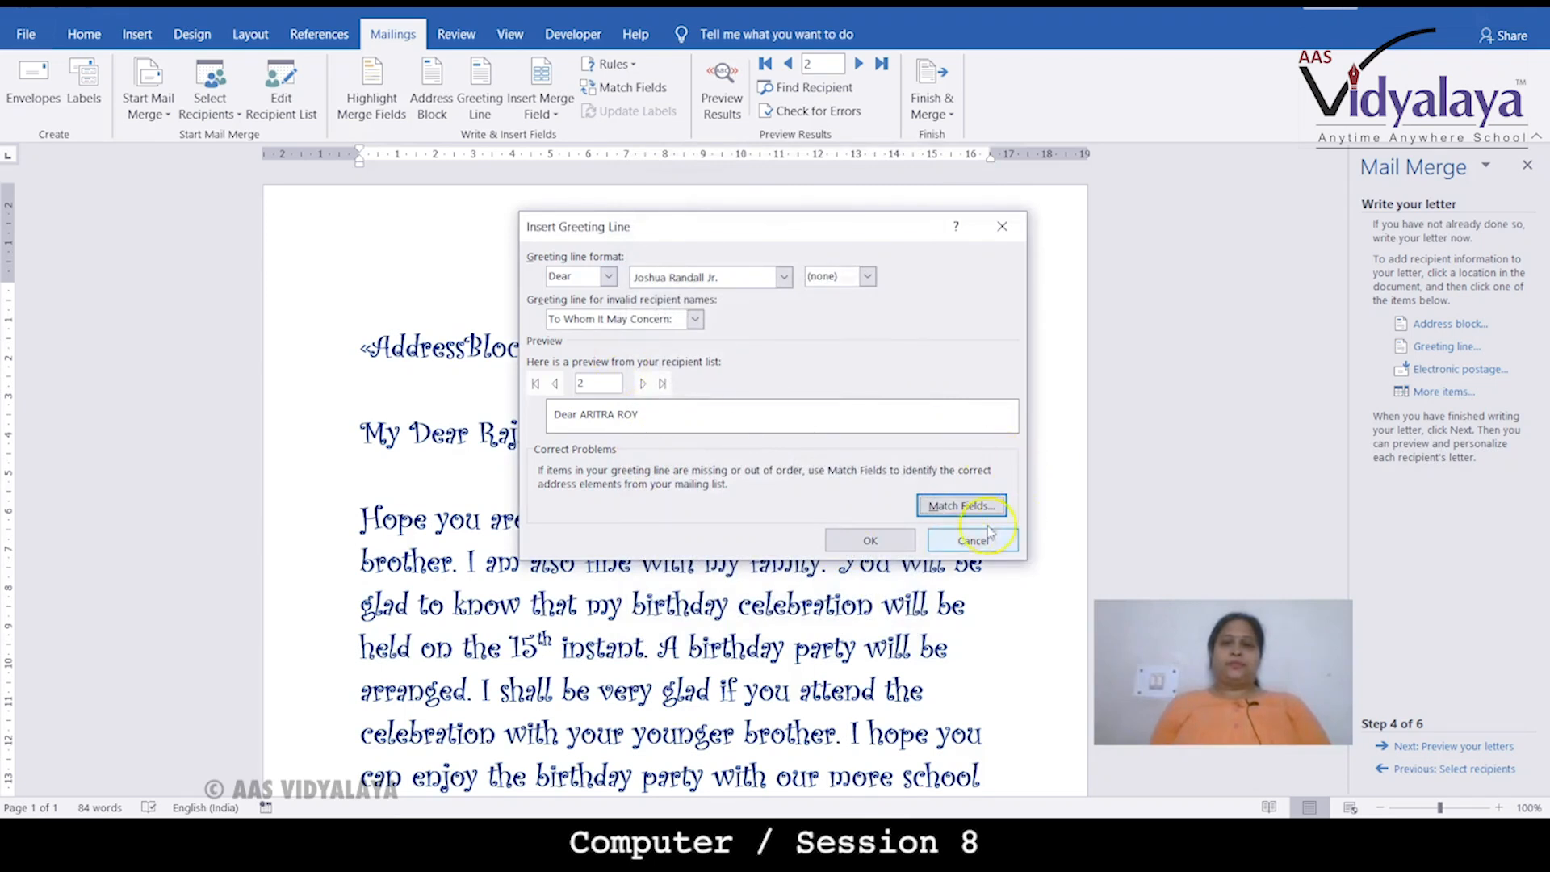
- Insert the greeting line below the address block and add a blank line after it
left_click(872, 543)
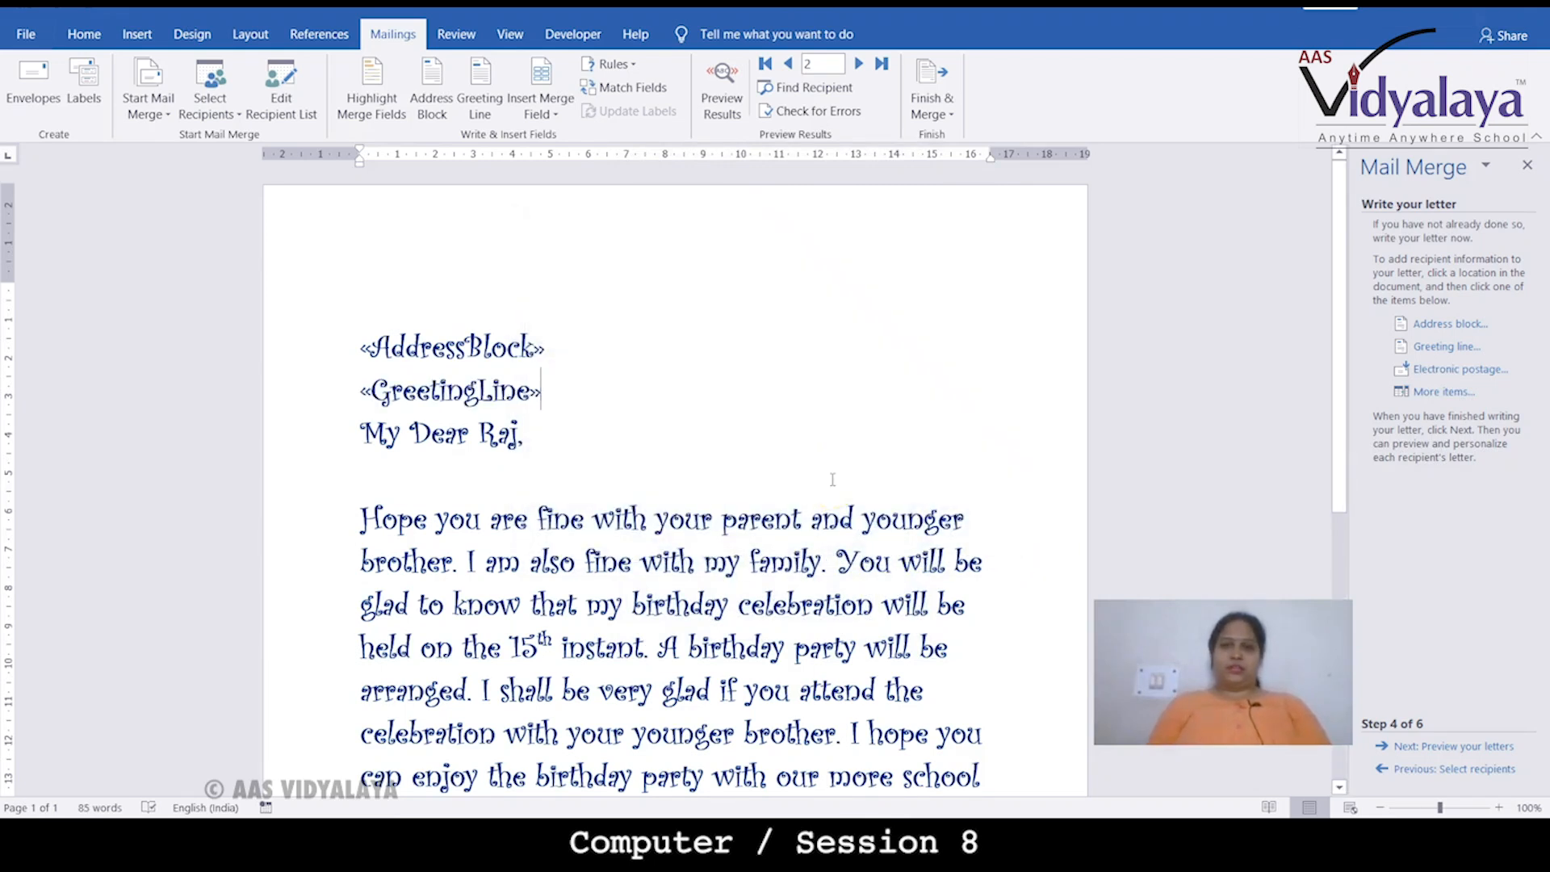
key("Return")
scroll(1516, 269, "down", 1)
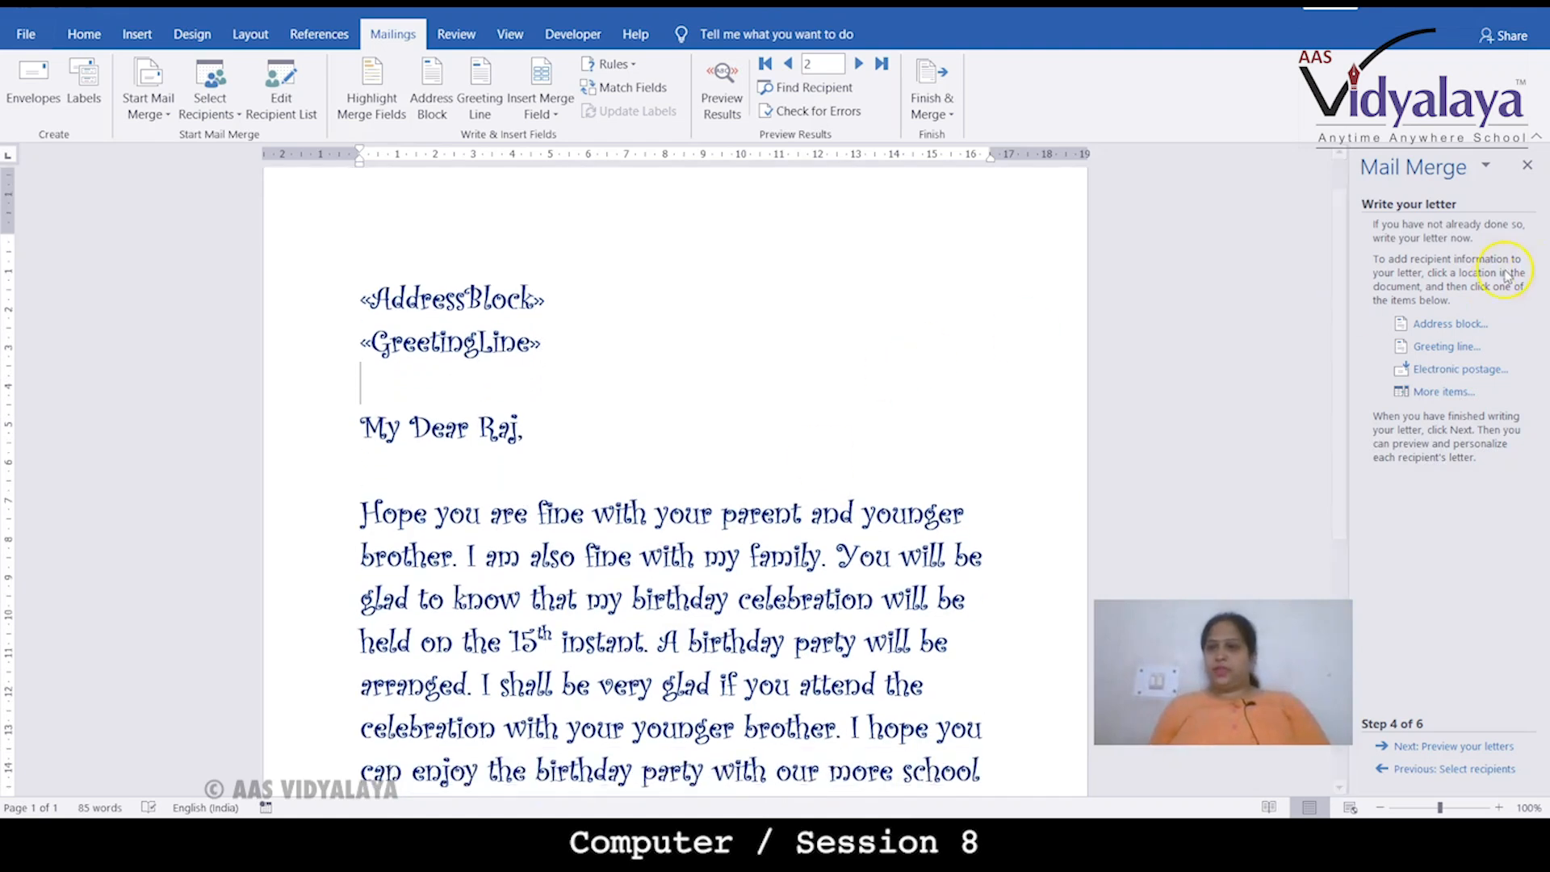
- Check the electronic postage option and view the available database merge fields without inserting any
left_click(1474, 373)
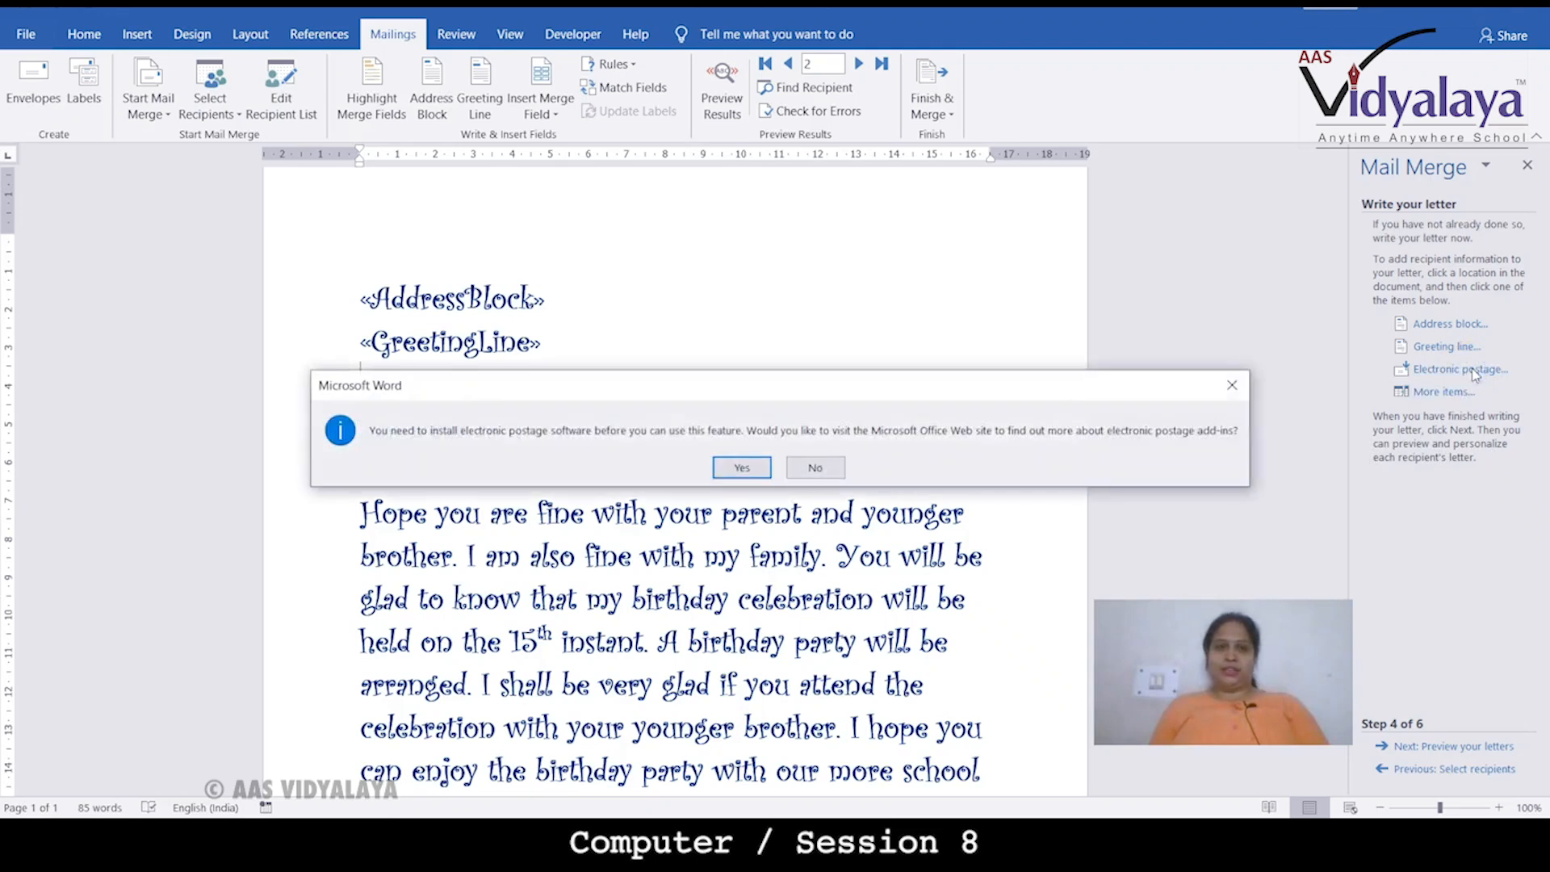
left_click(802, 471)
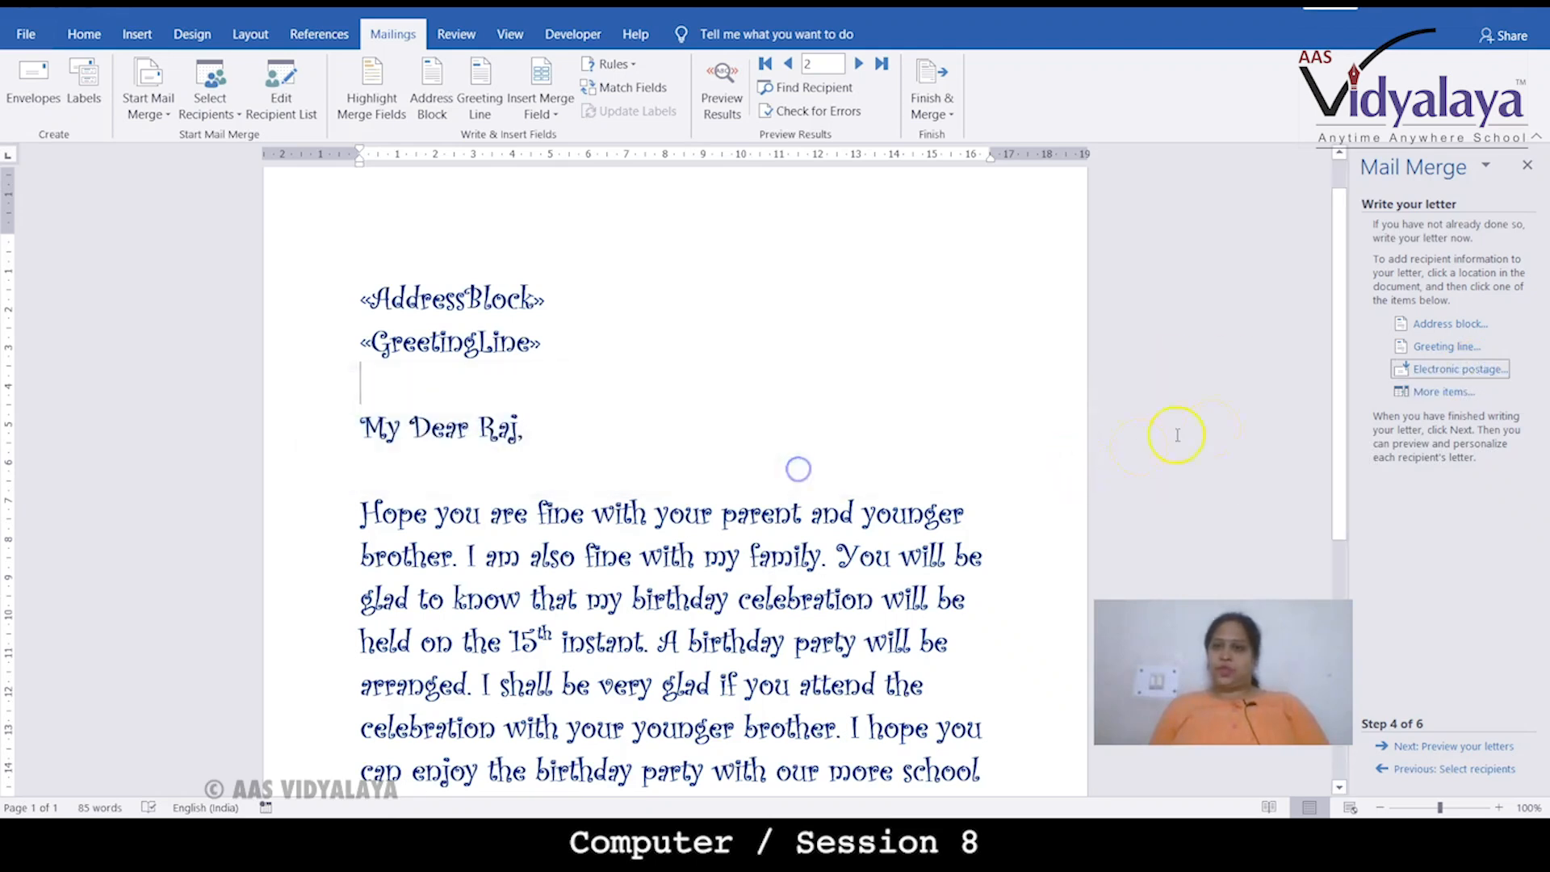
left_click(1423, 393)
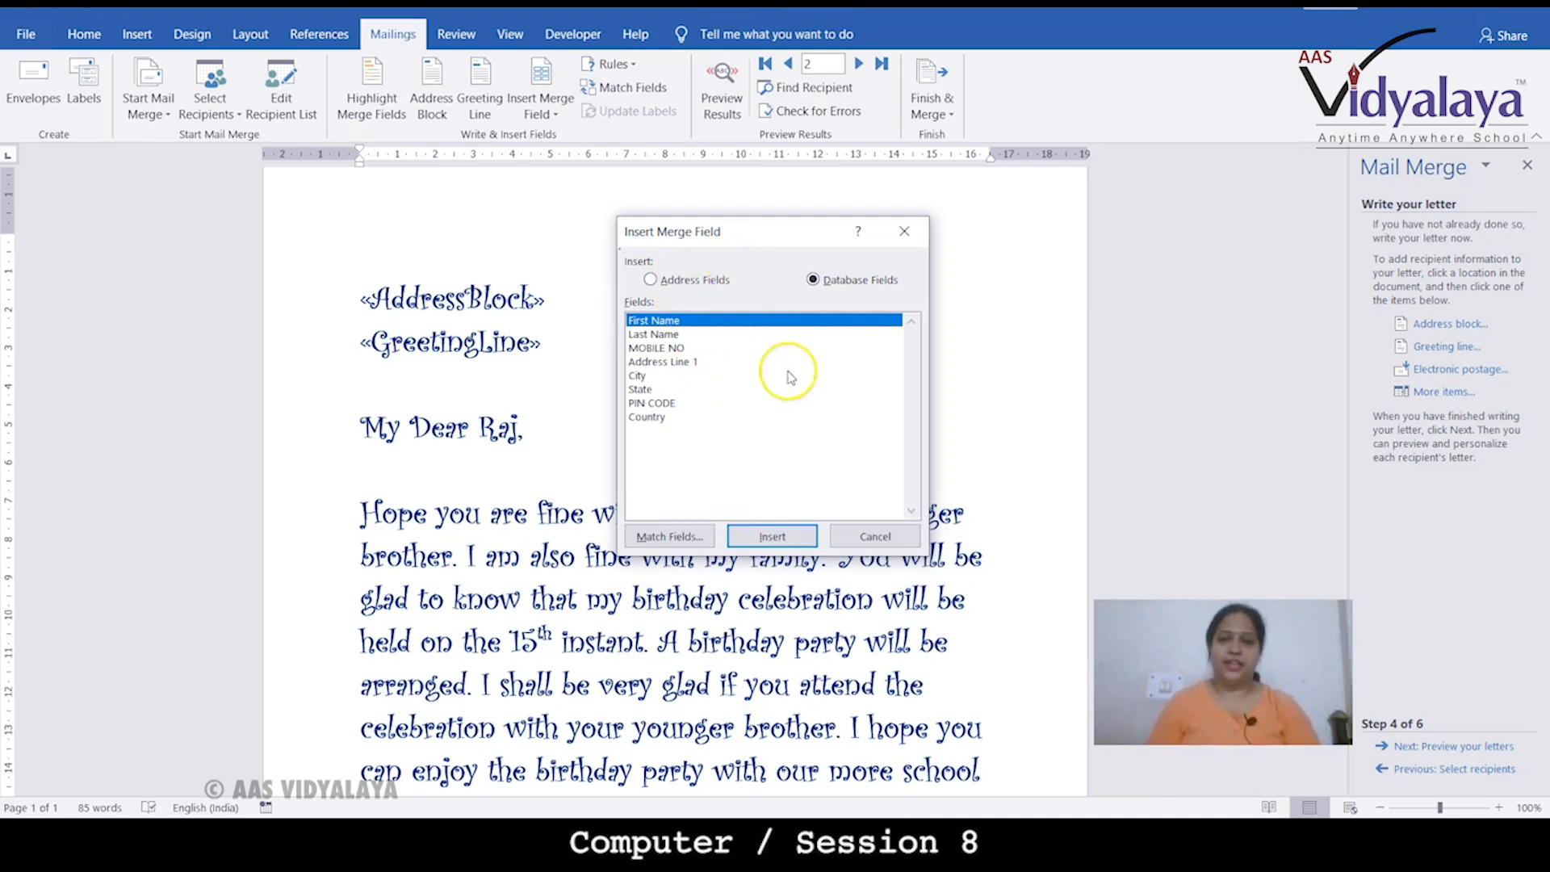
left_click(868, 533)
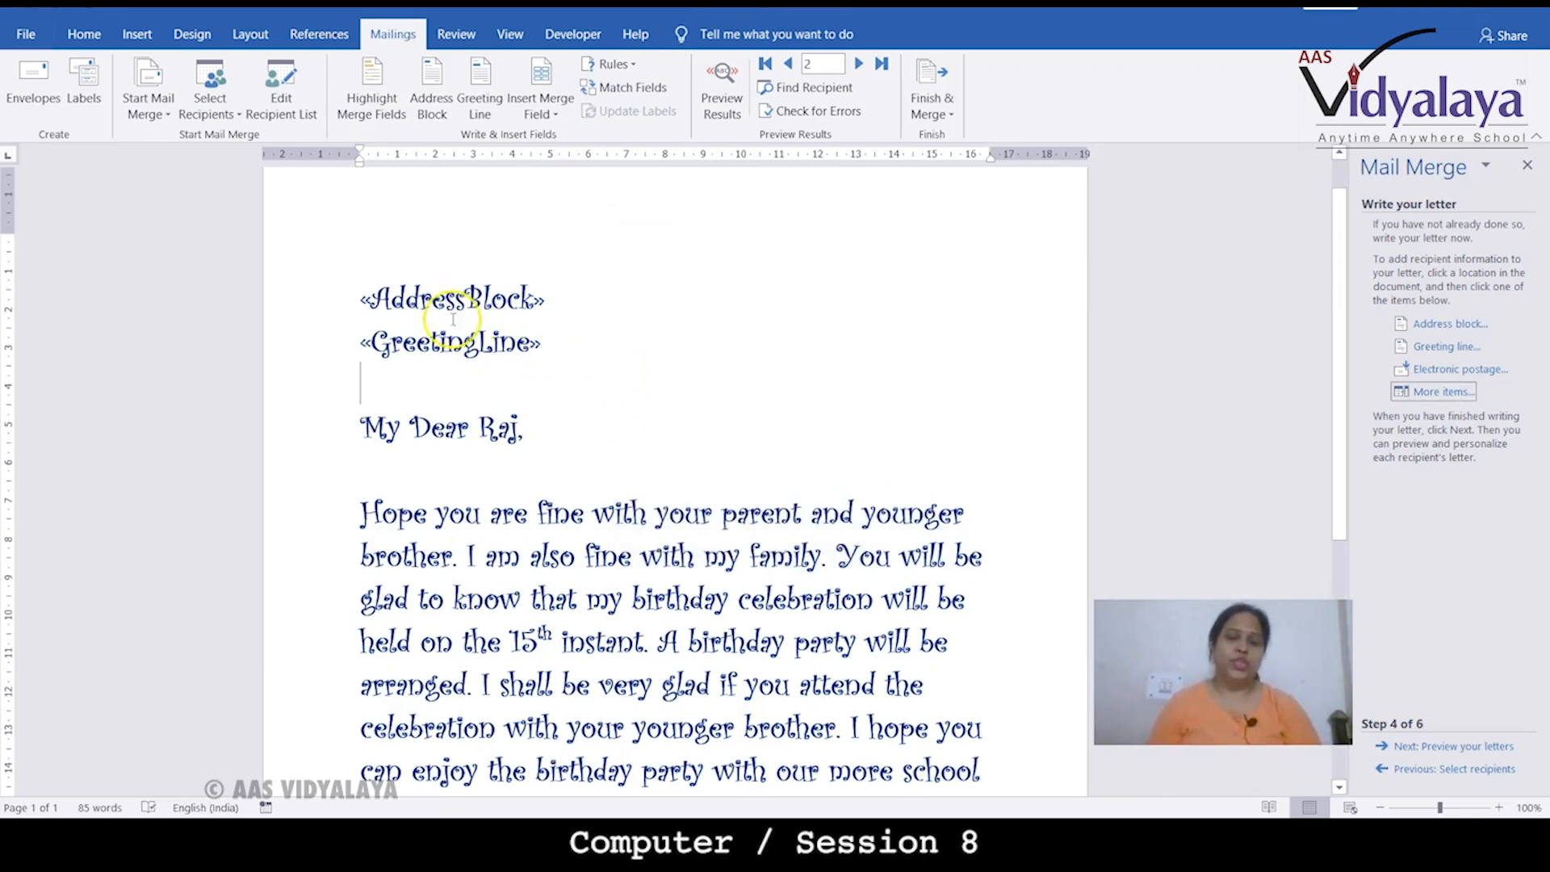
- Proceed to the letter preview stage and delete the original typed salutation together with one blank line above the body text
left_click(1450, 745)
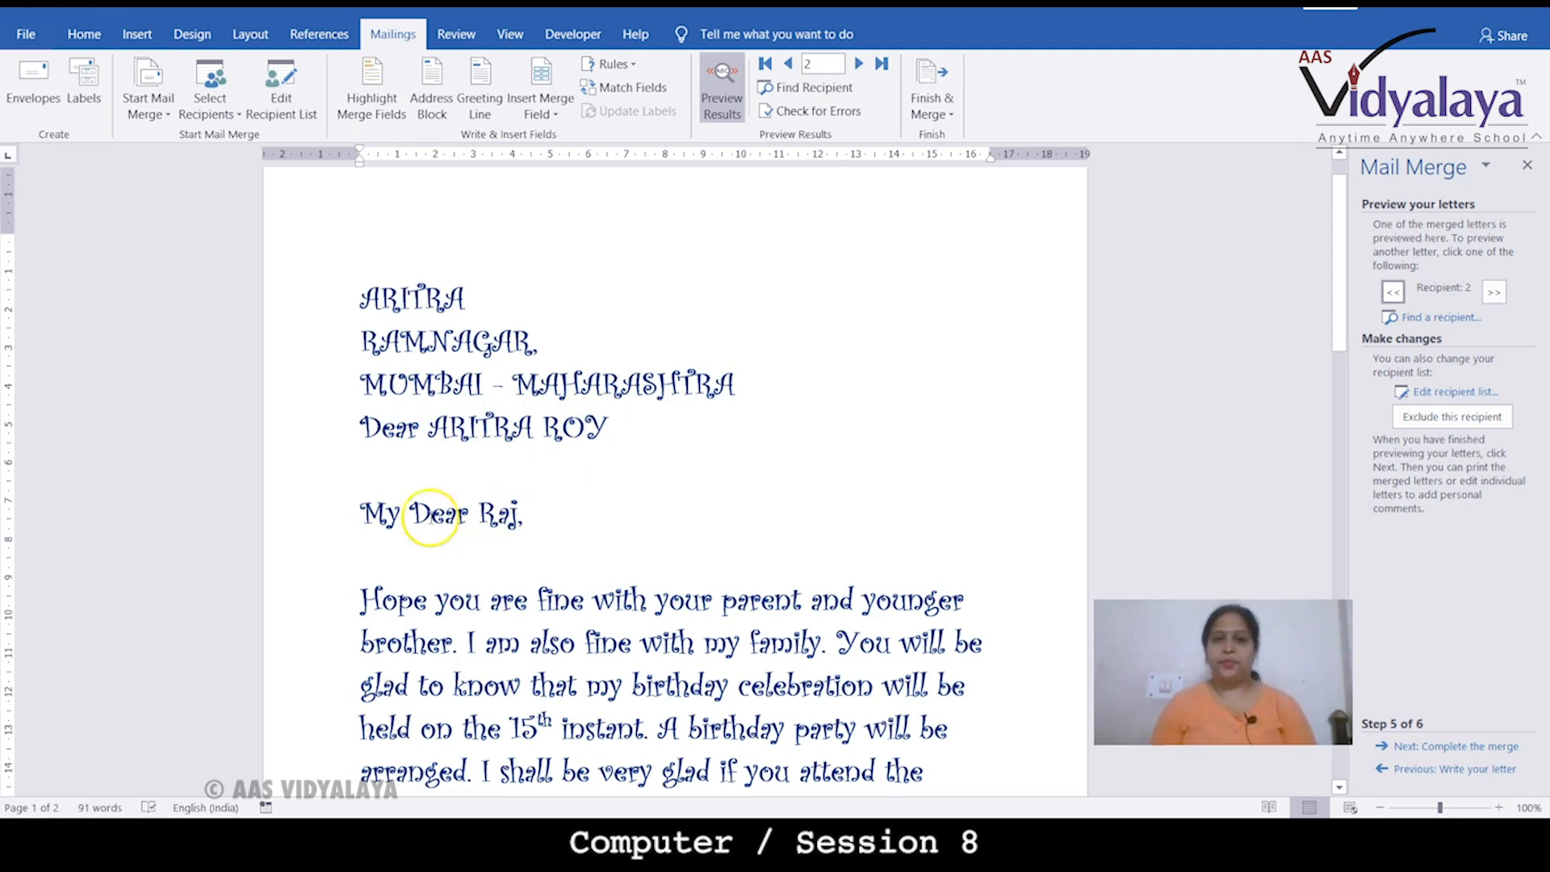
left_click_drag(360, 513, 534, 512)
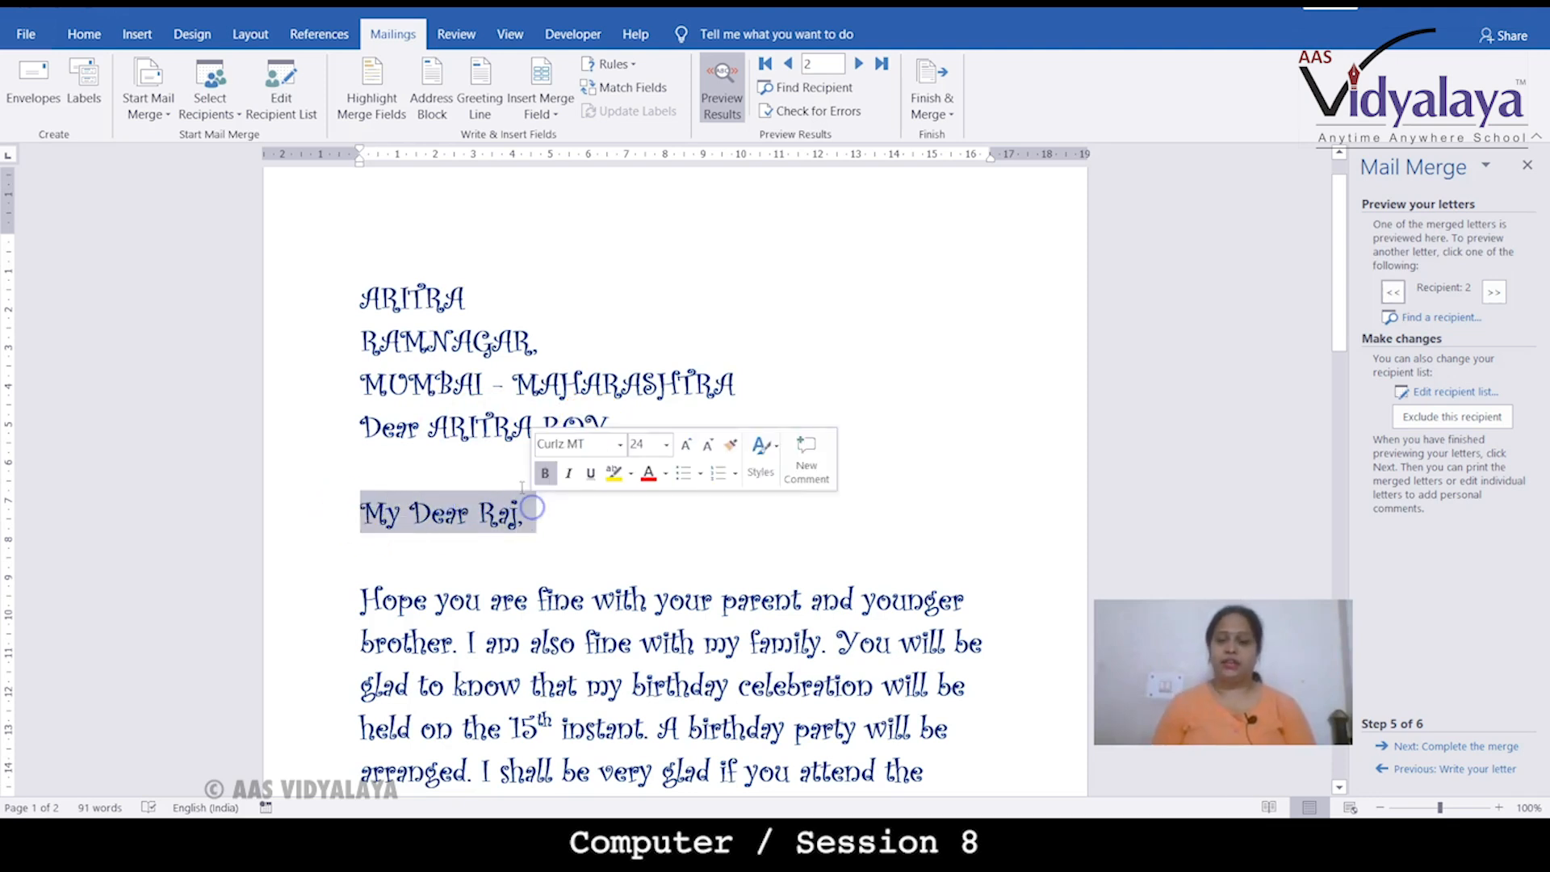
key("Delete")
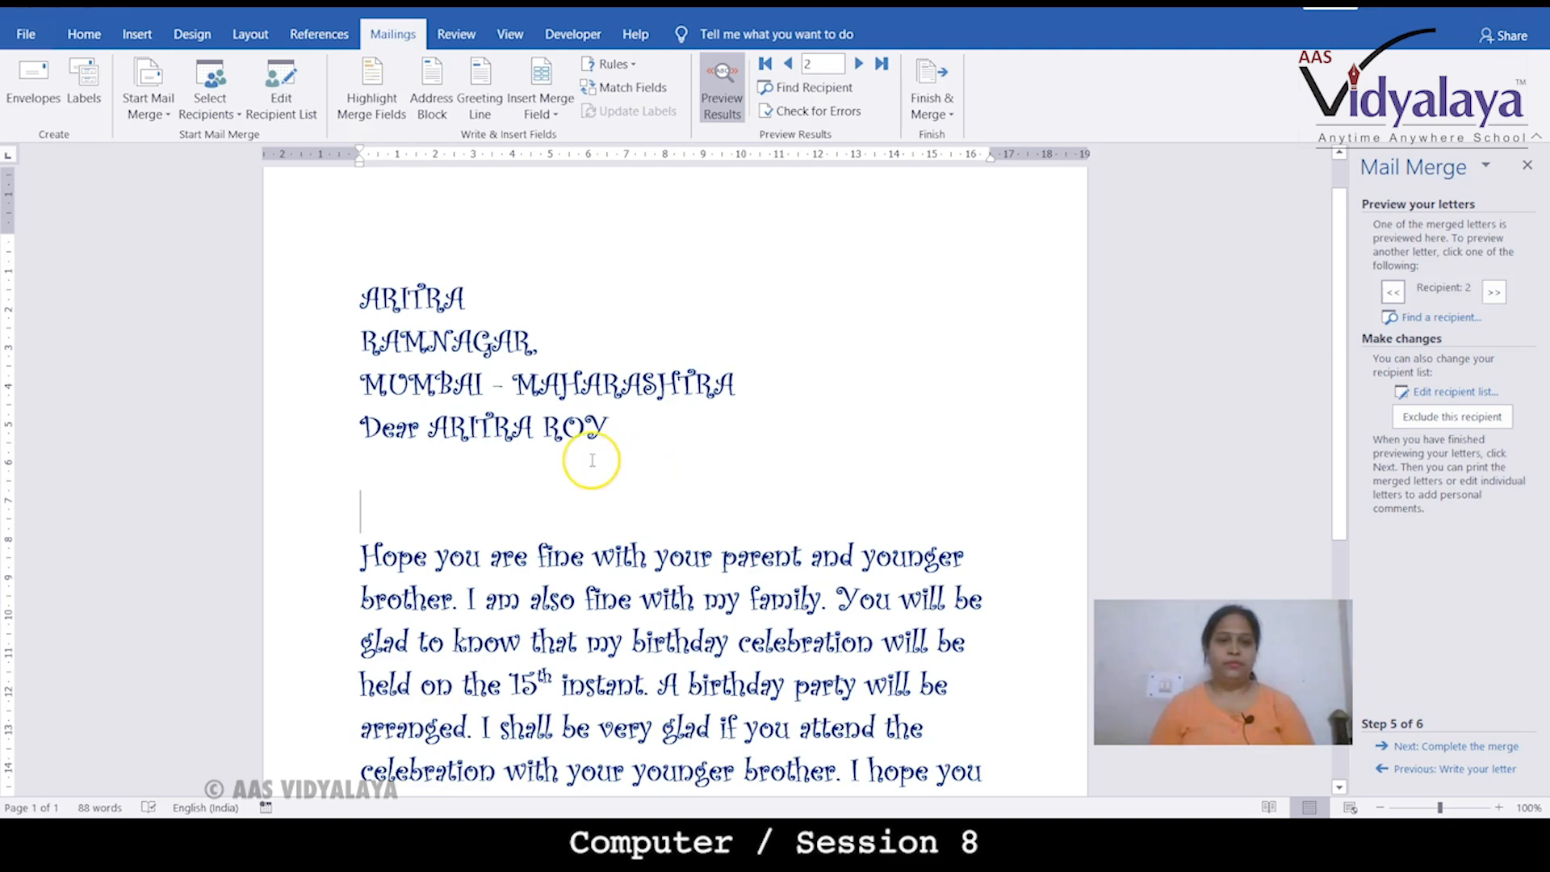
key("Delete")
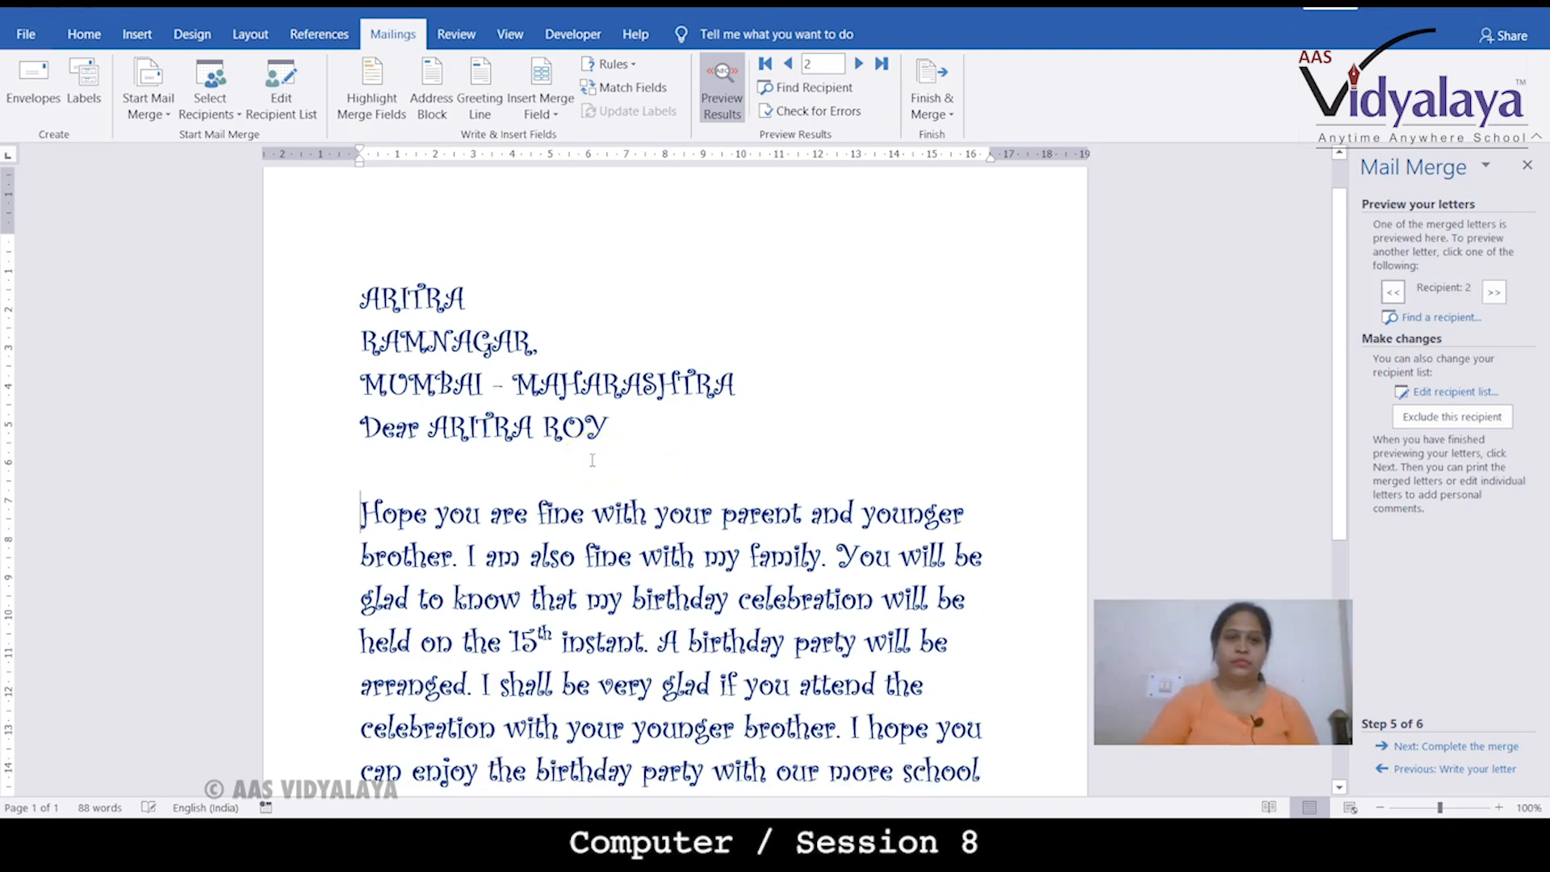
- Preview the merged letter for each recipient up to the last record and back to the first
left_click(789, 64)
left_click(858, 64)
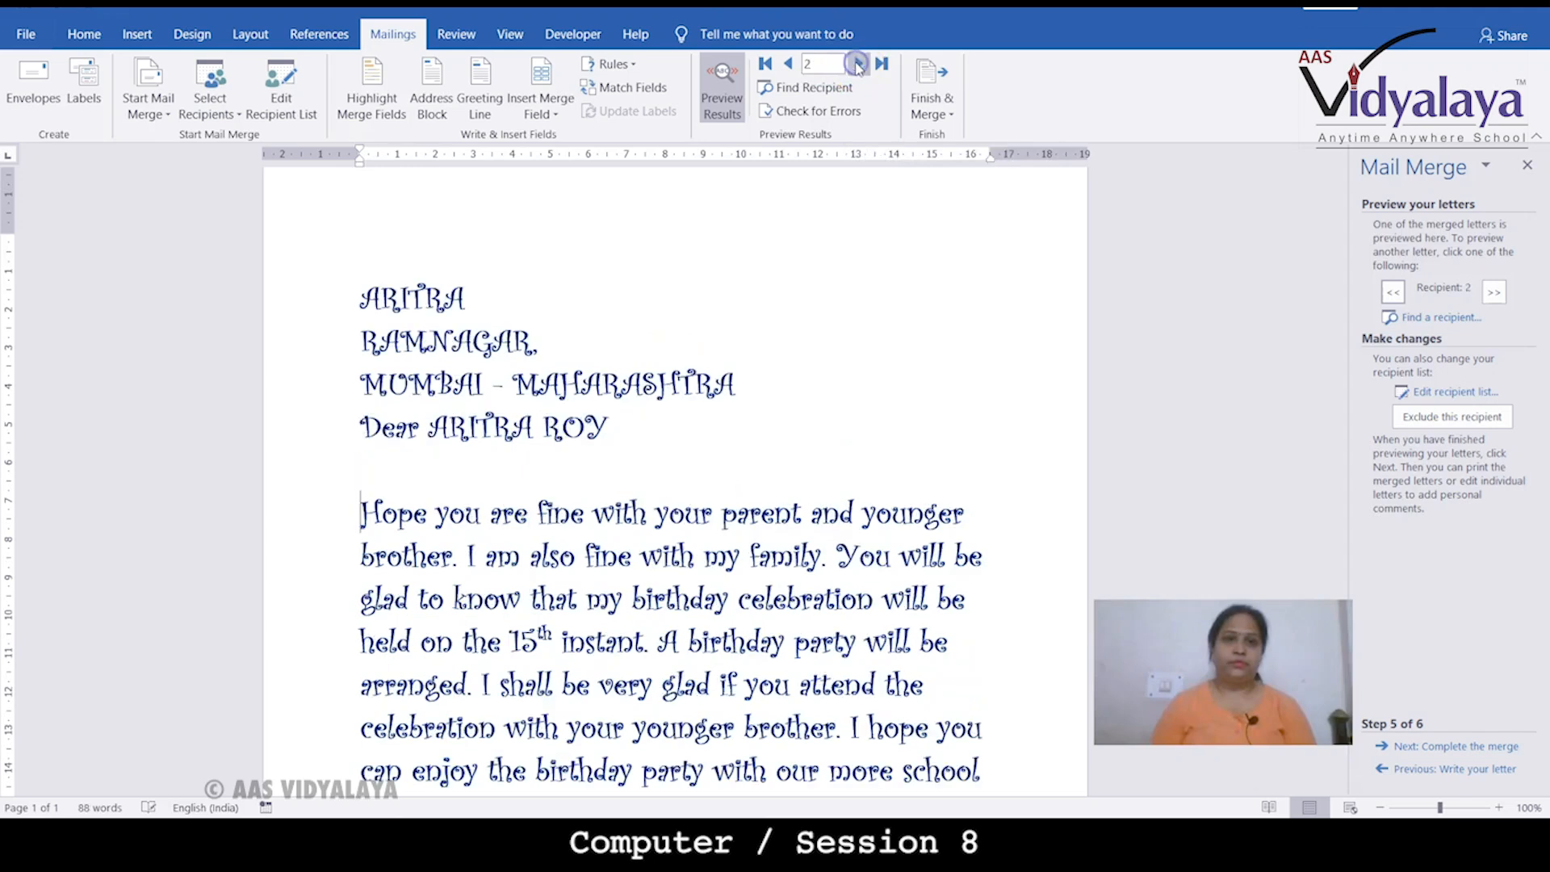
left_click(858, 64)
left_click(858, 64)
left_click(859, 65)
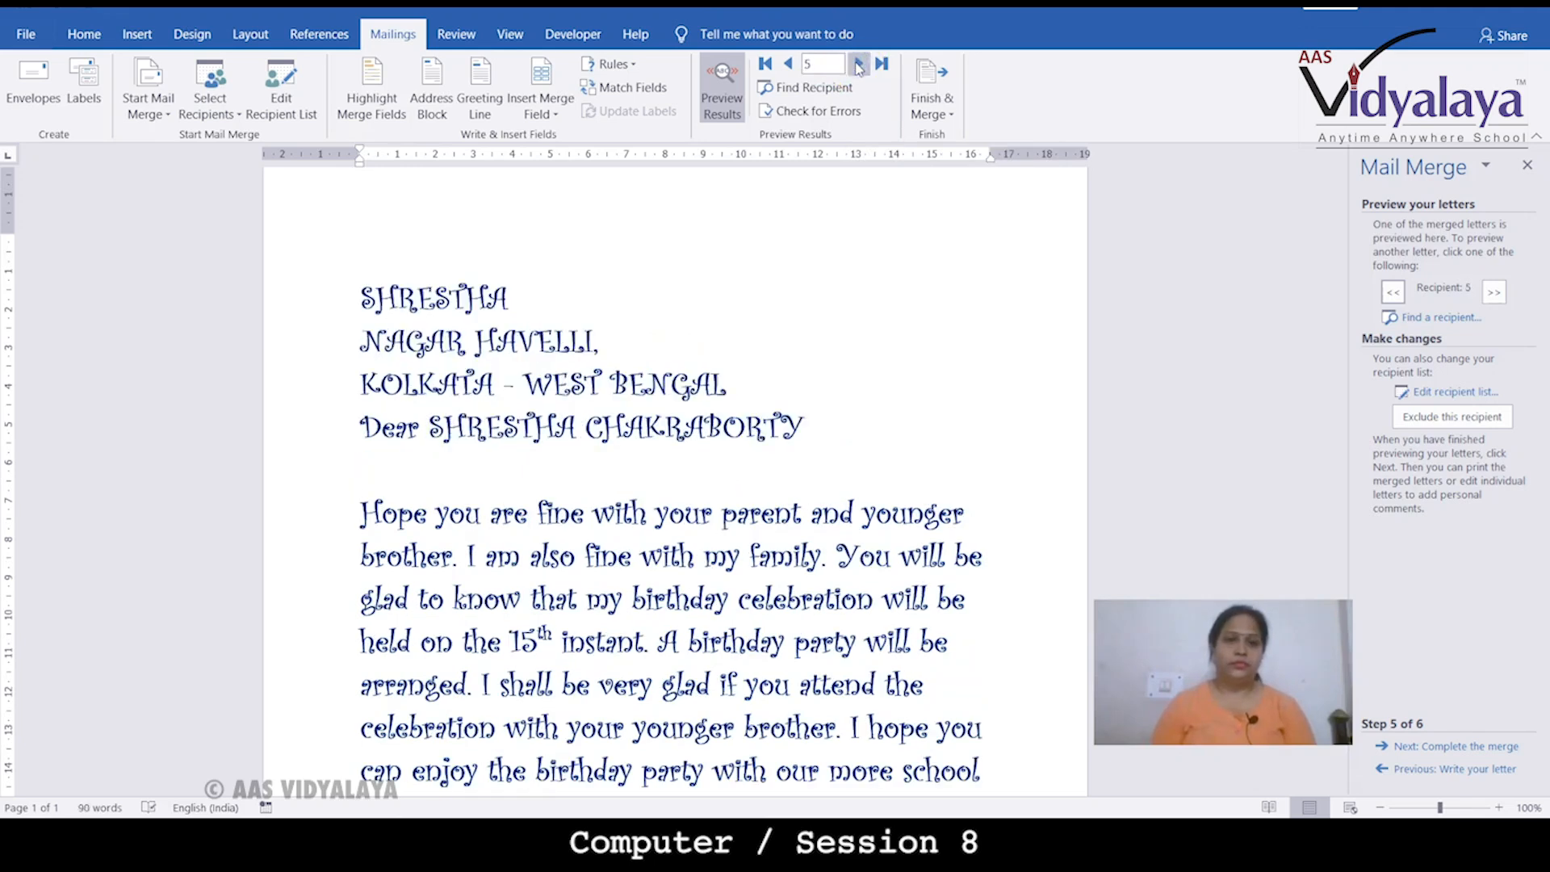
left_click(858, 66)
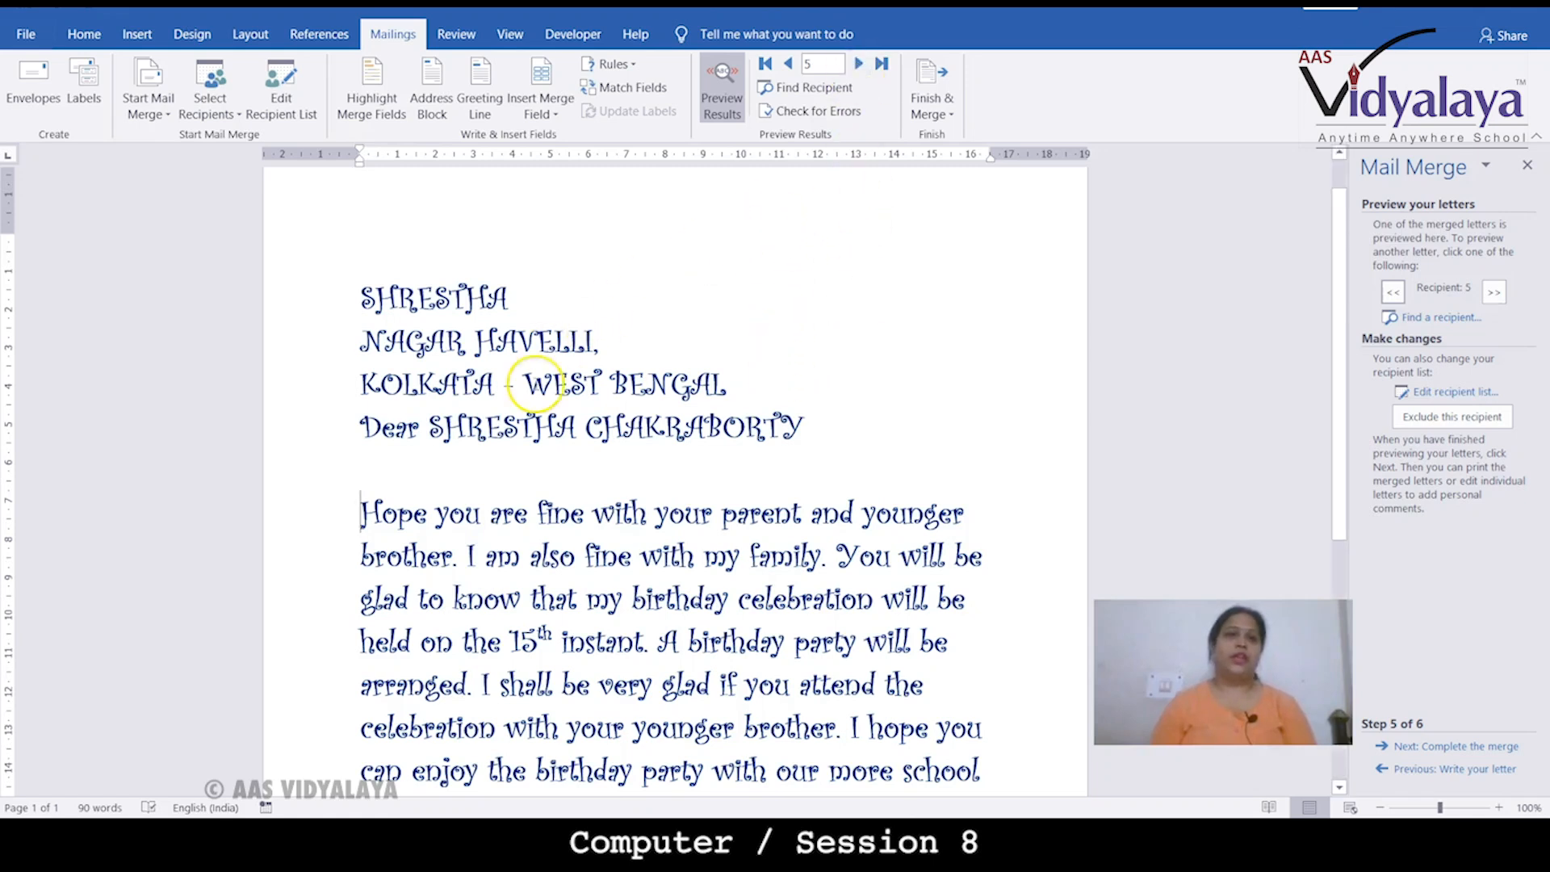
left_click(789, 65)
left_click(789, 64)
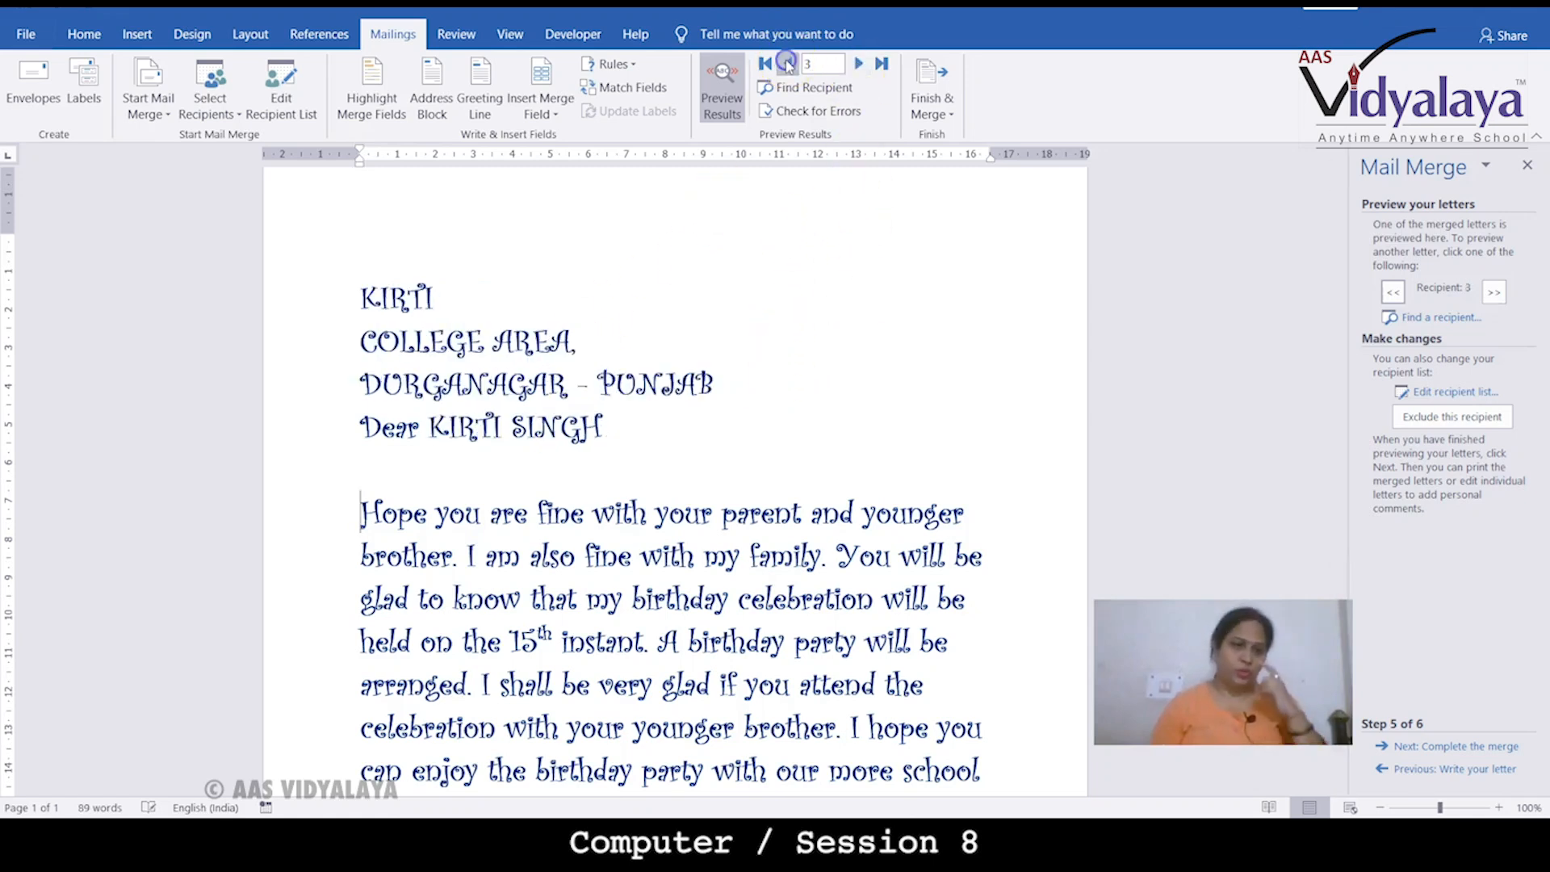
left_click(789, 64)
left_click(789, 64)
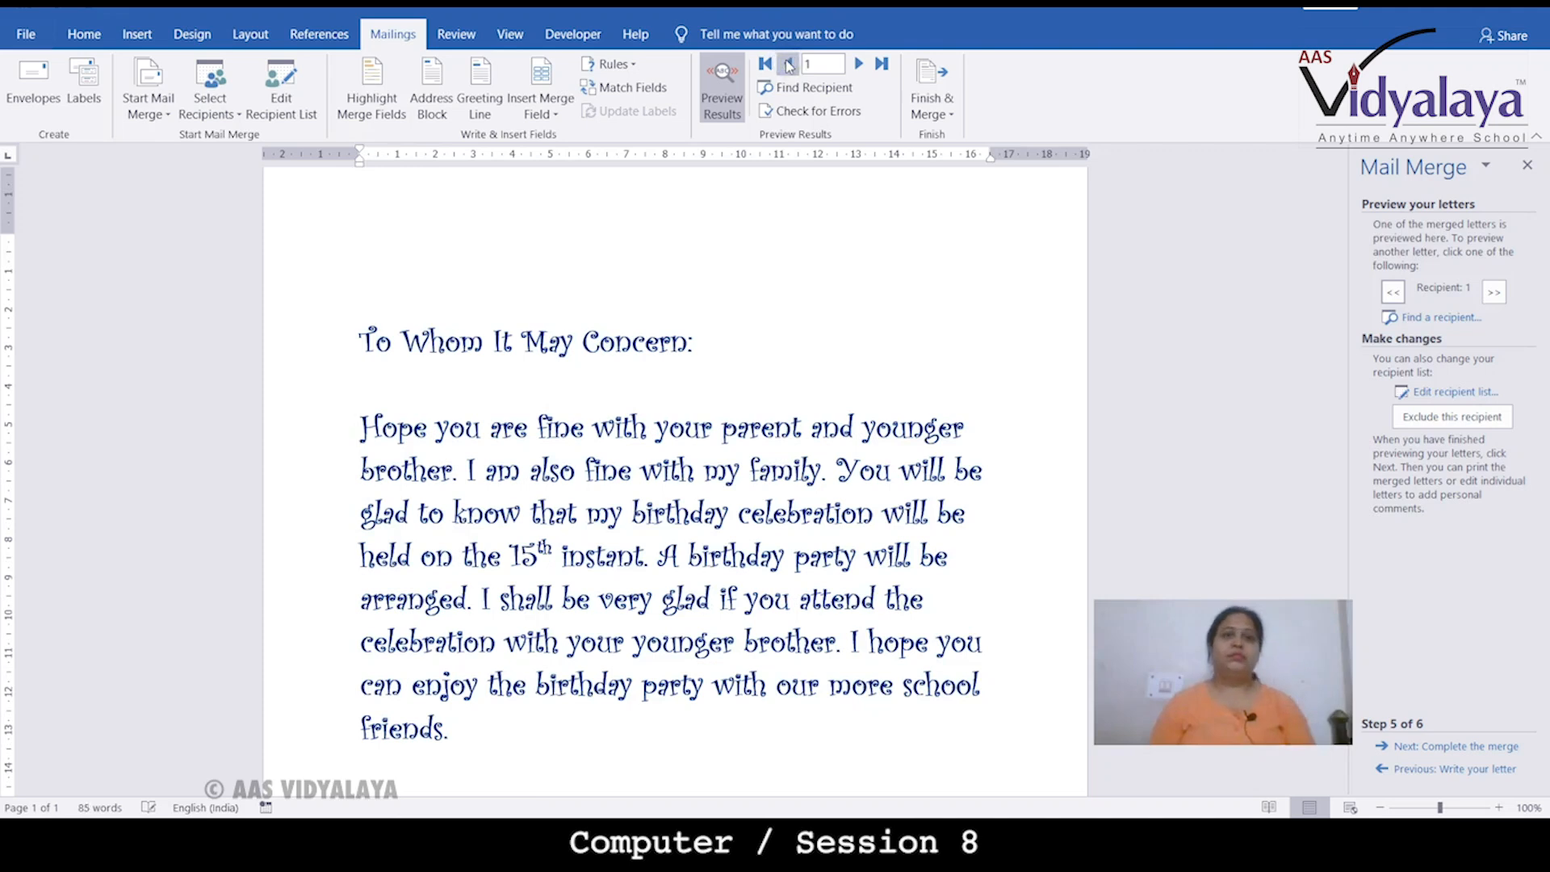
- Examine the first recipient's merged letter and its generic greeting, and advance the preview to recipient 5
scroll(477, 412, "up", 1)
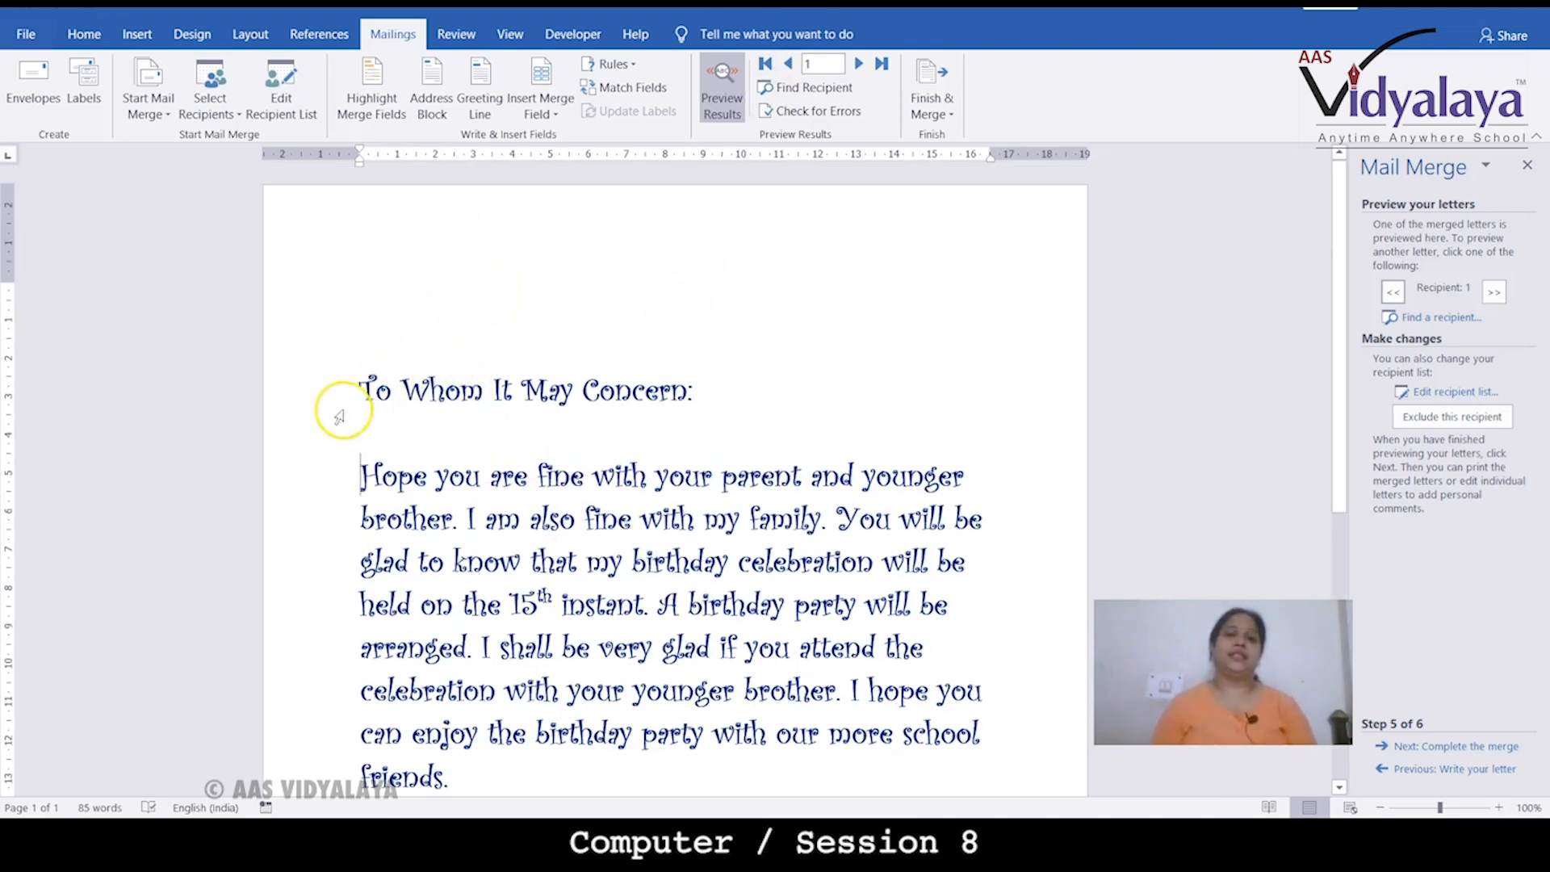
left_click_drag(373, 384, 716, 393)
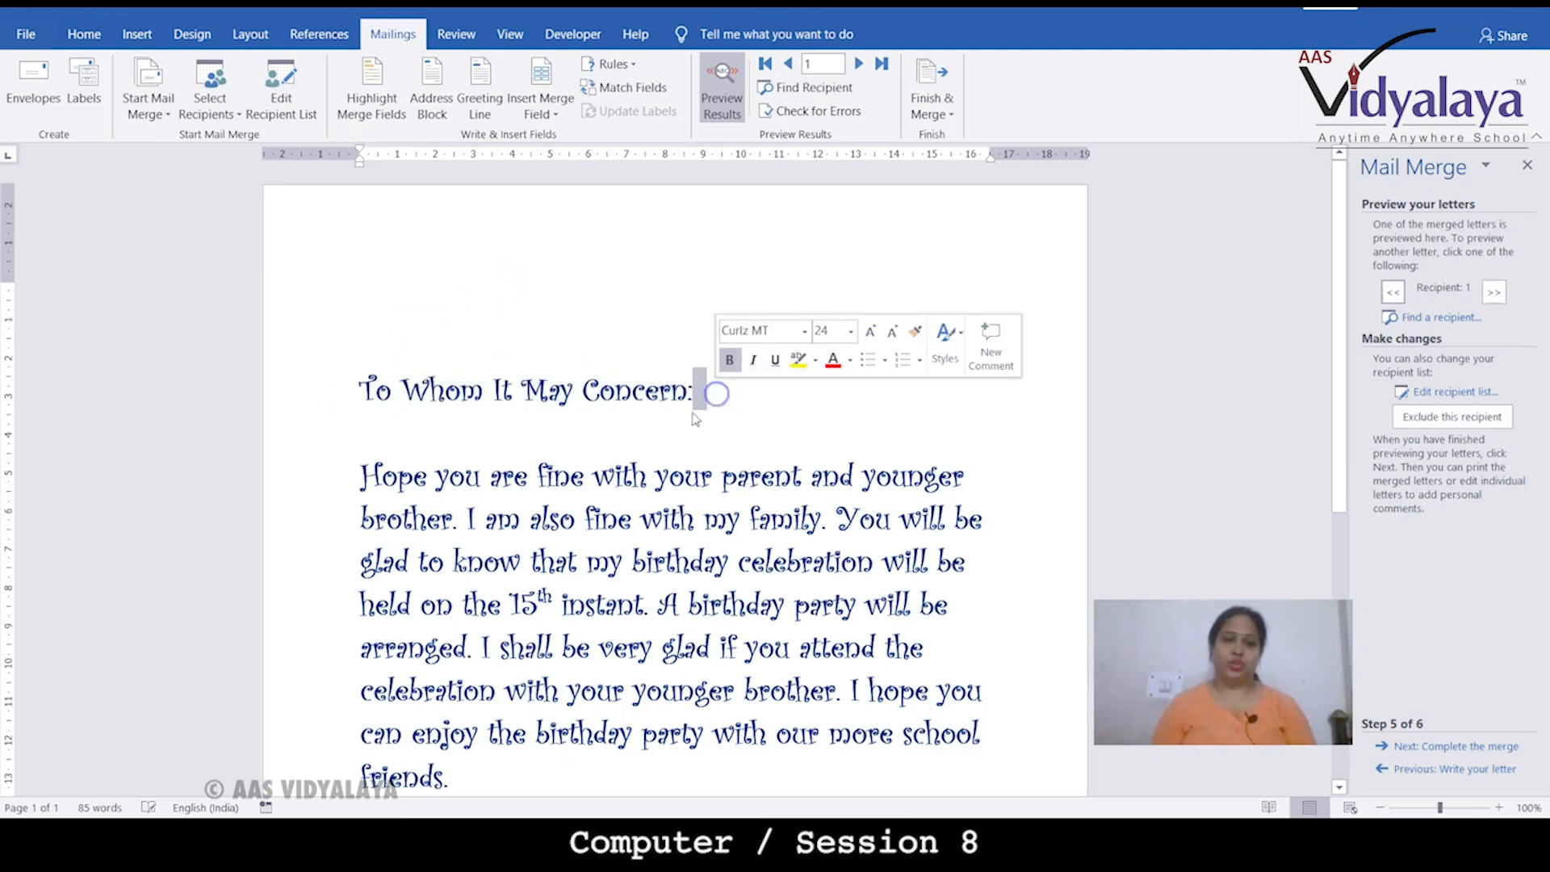
left_click(496, 417)
scroll(565, 450, "down", 5)
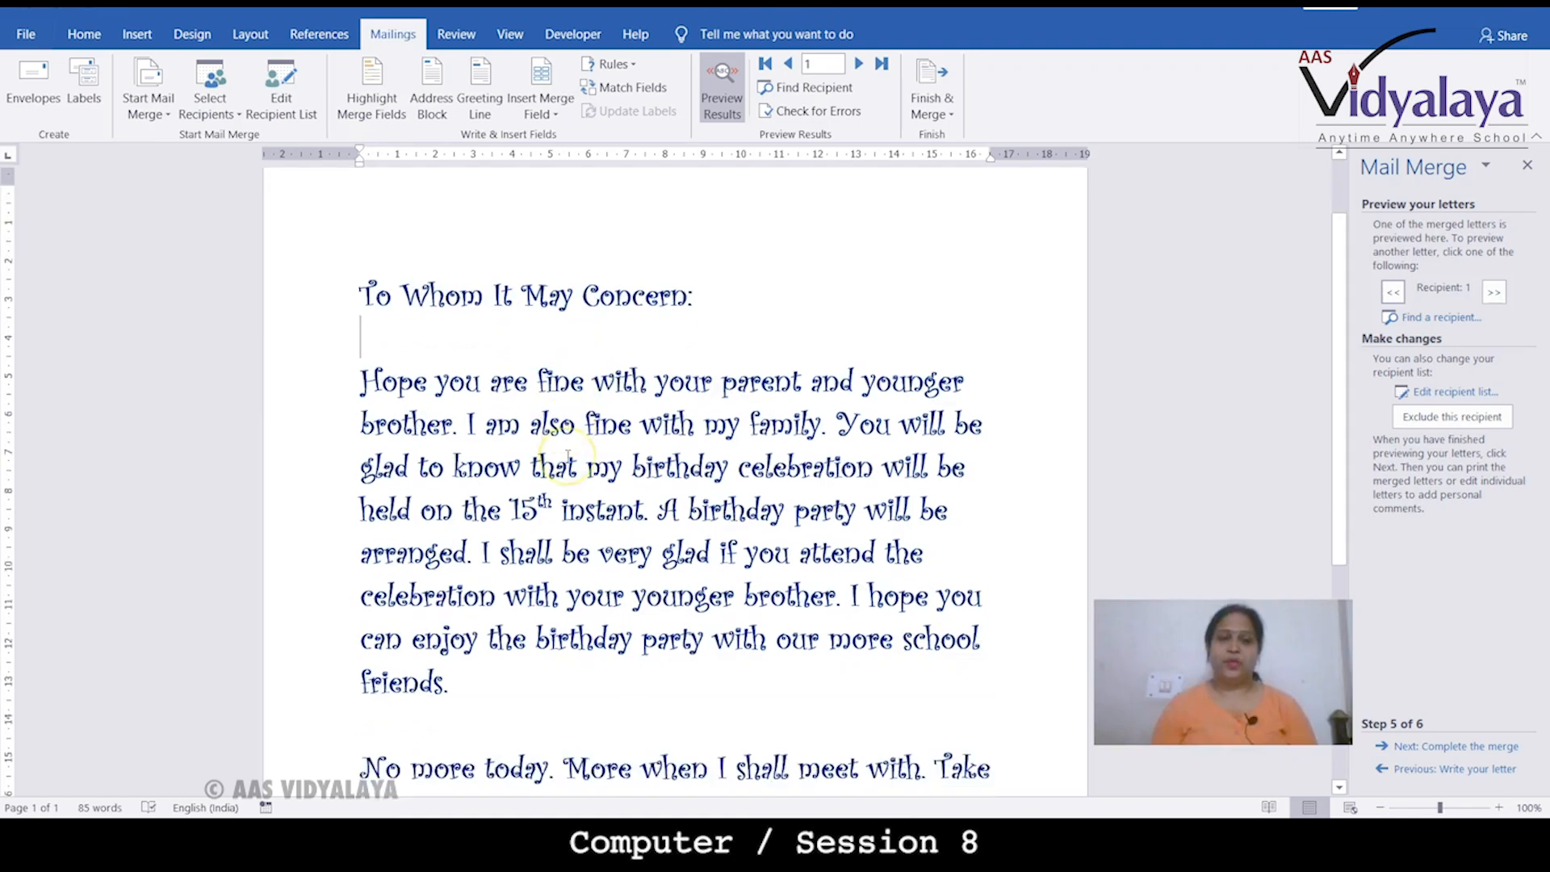
scroll(719, 201, "up", 2)
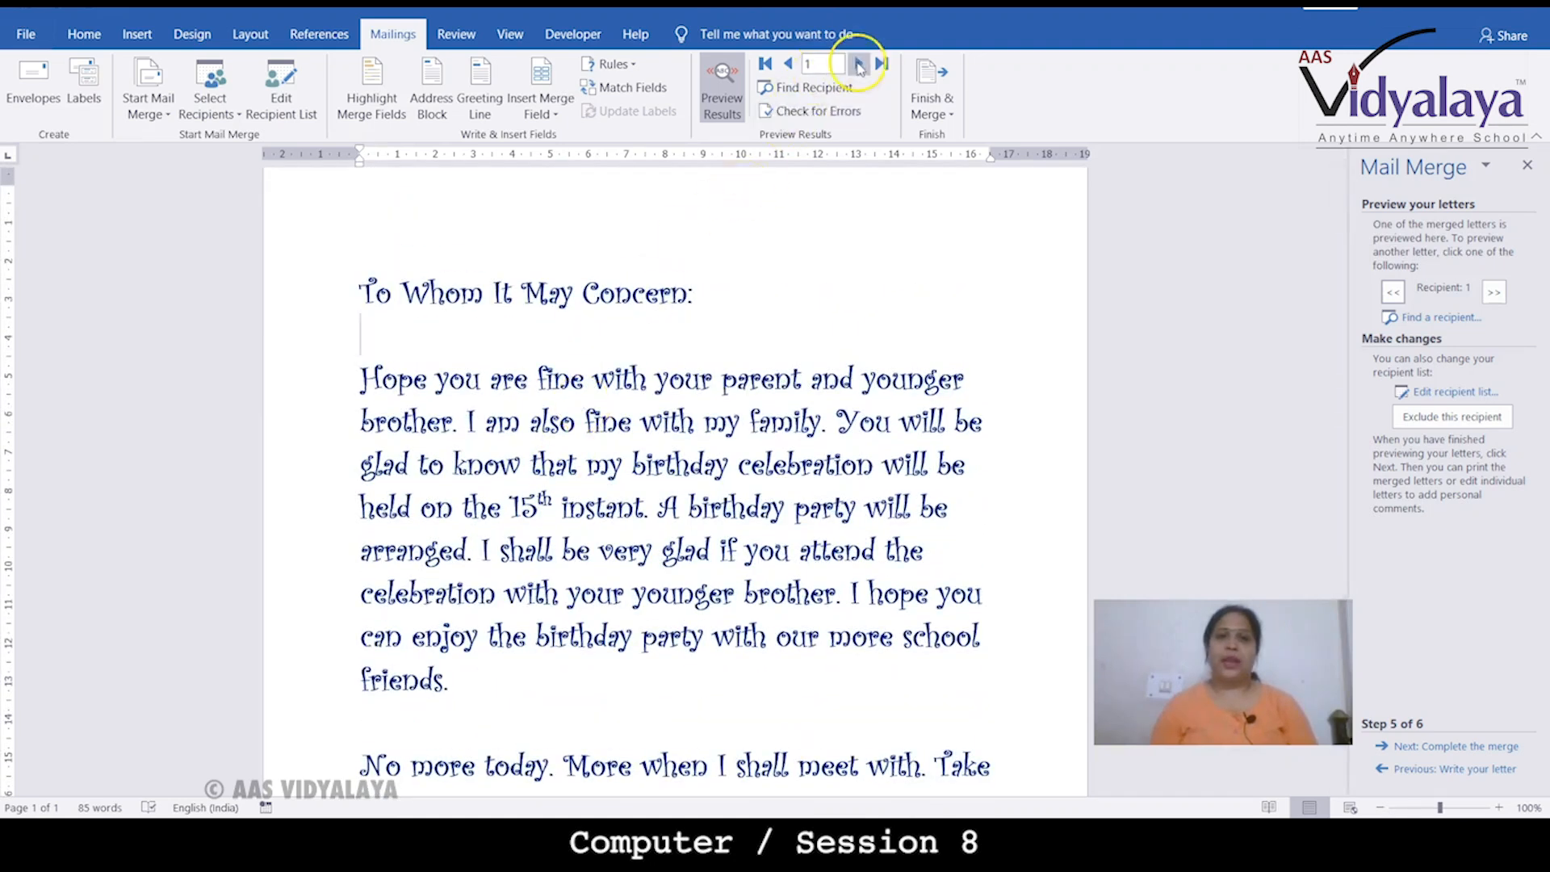
left_click(859, 63)
left_click(861, 64)
left_click(860, 64)
left_click(861, 64)
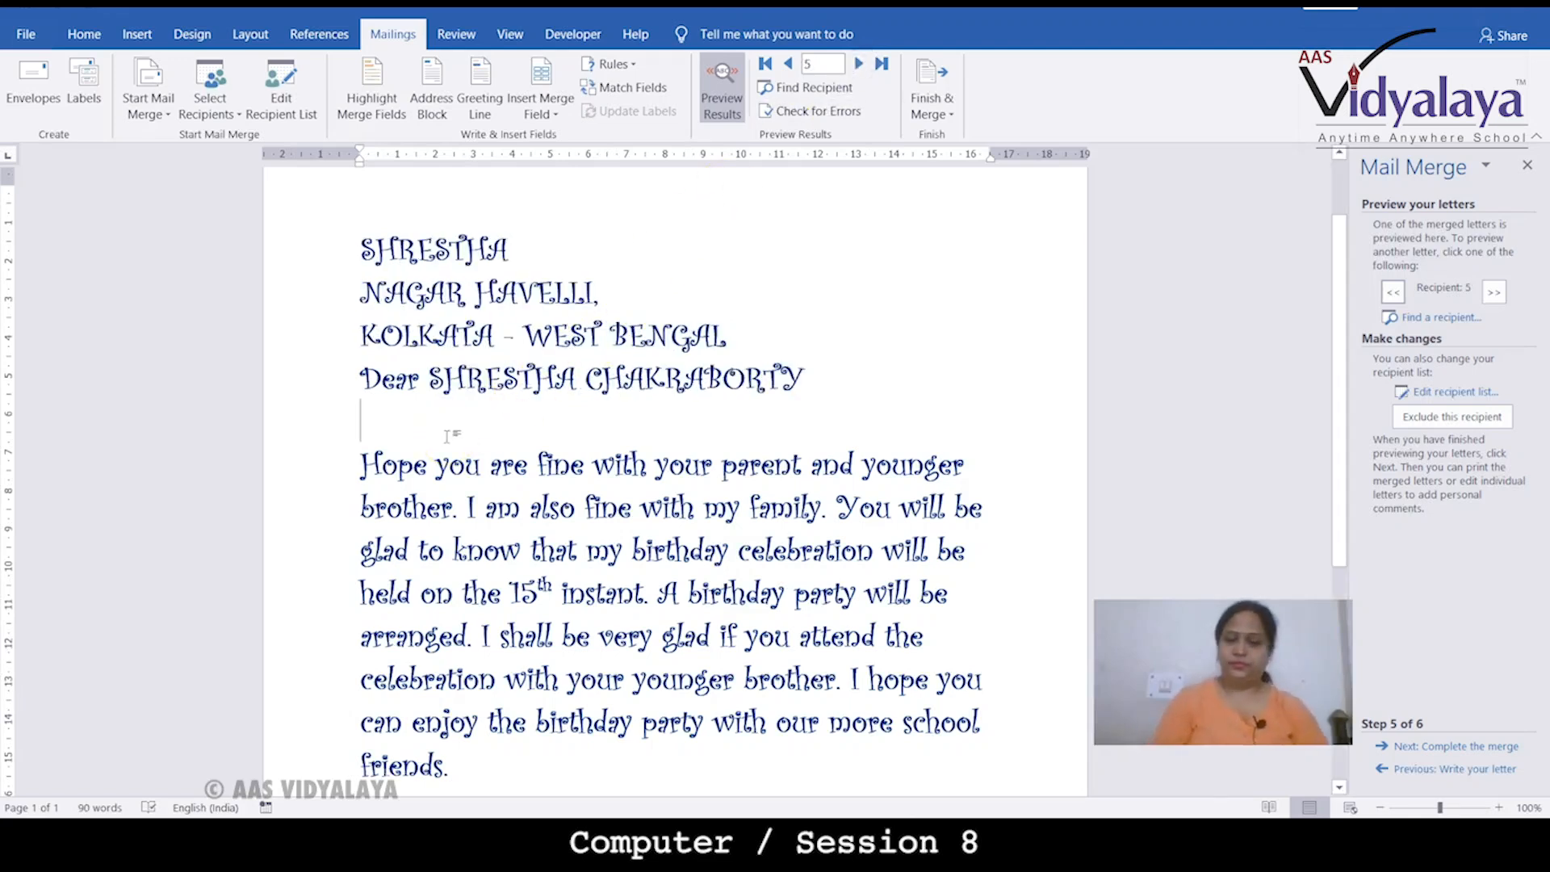
- Add a typed salutation line starting with "Dear" and a first name directly above the body text
key("Return")
type("dearm")
key("BackSpace")
key("BackSpace")
type("raj")
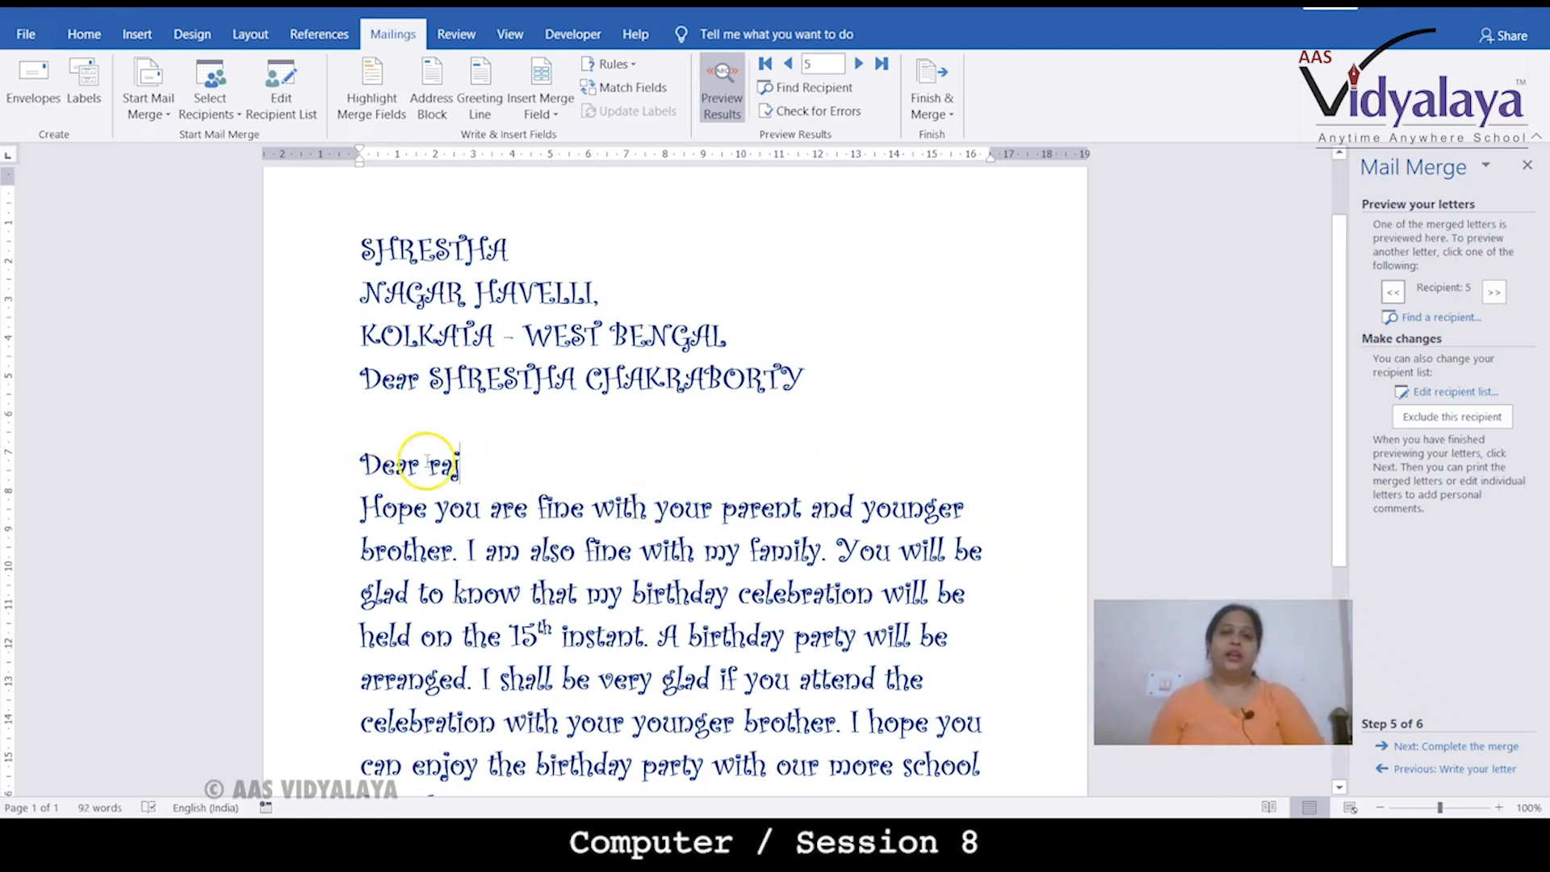
- Replace the typed salutation above the body text with "Hello Good morning"
left_click_drag(356, 461, 481, 464)
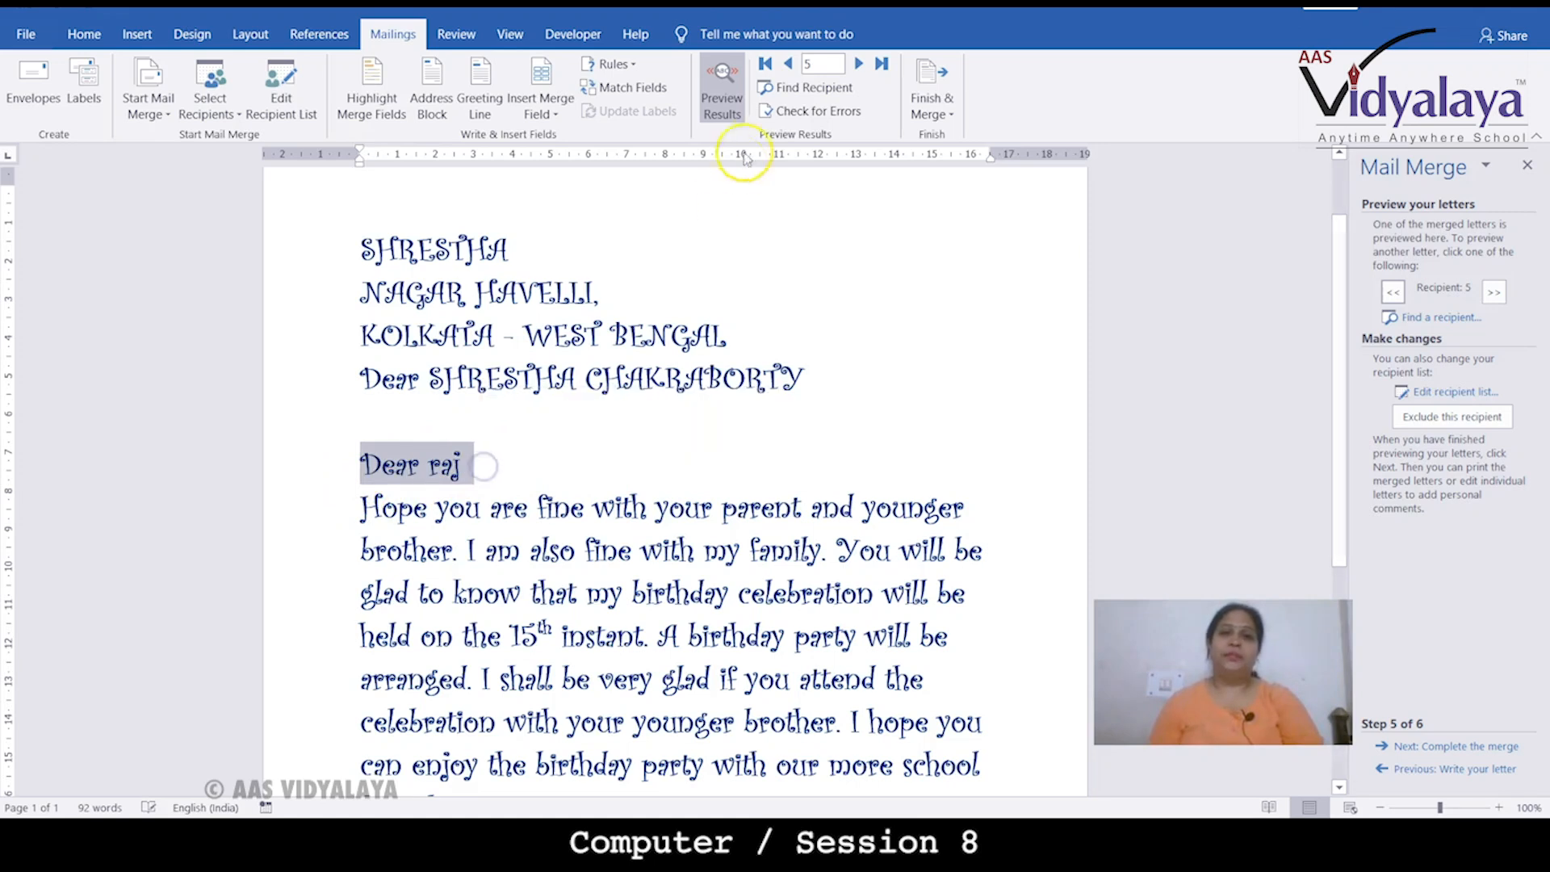
type("He")
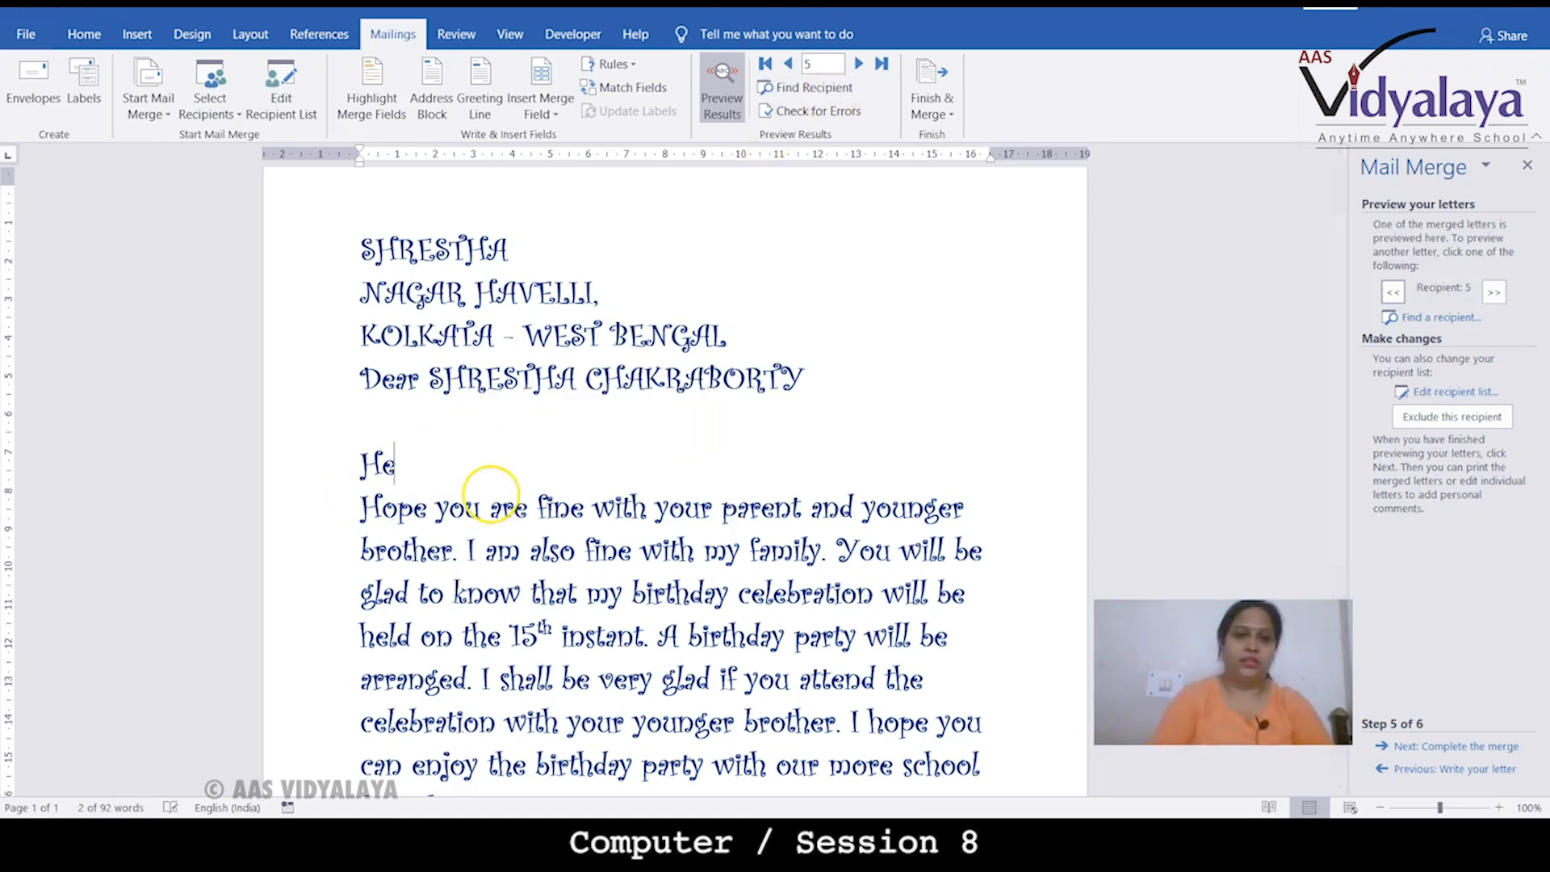
type("llo Go")
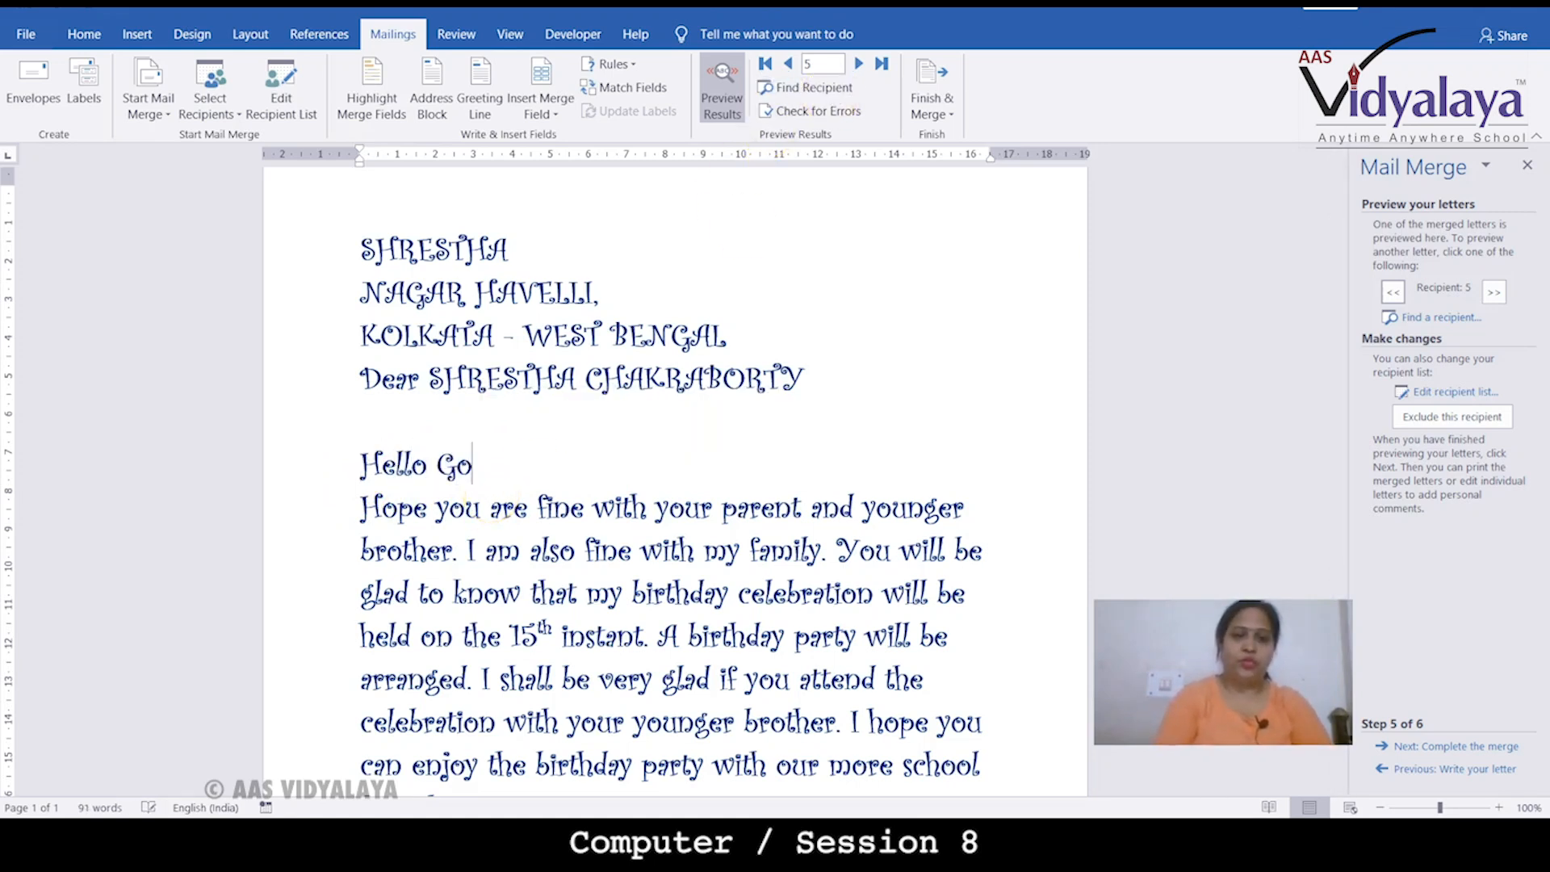
type("od morning")
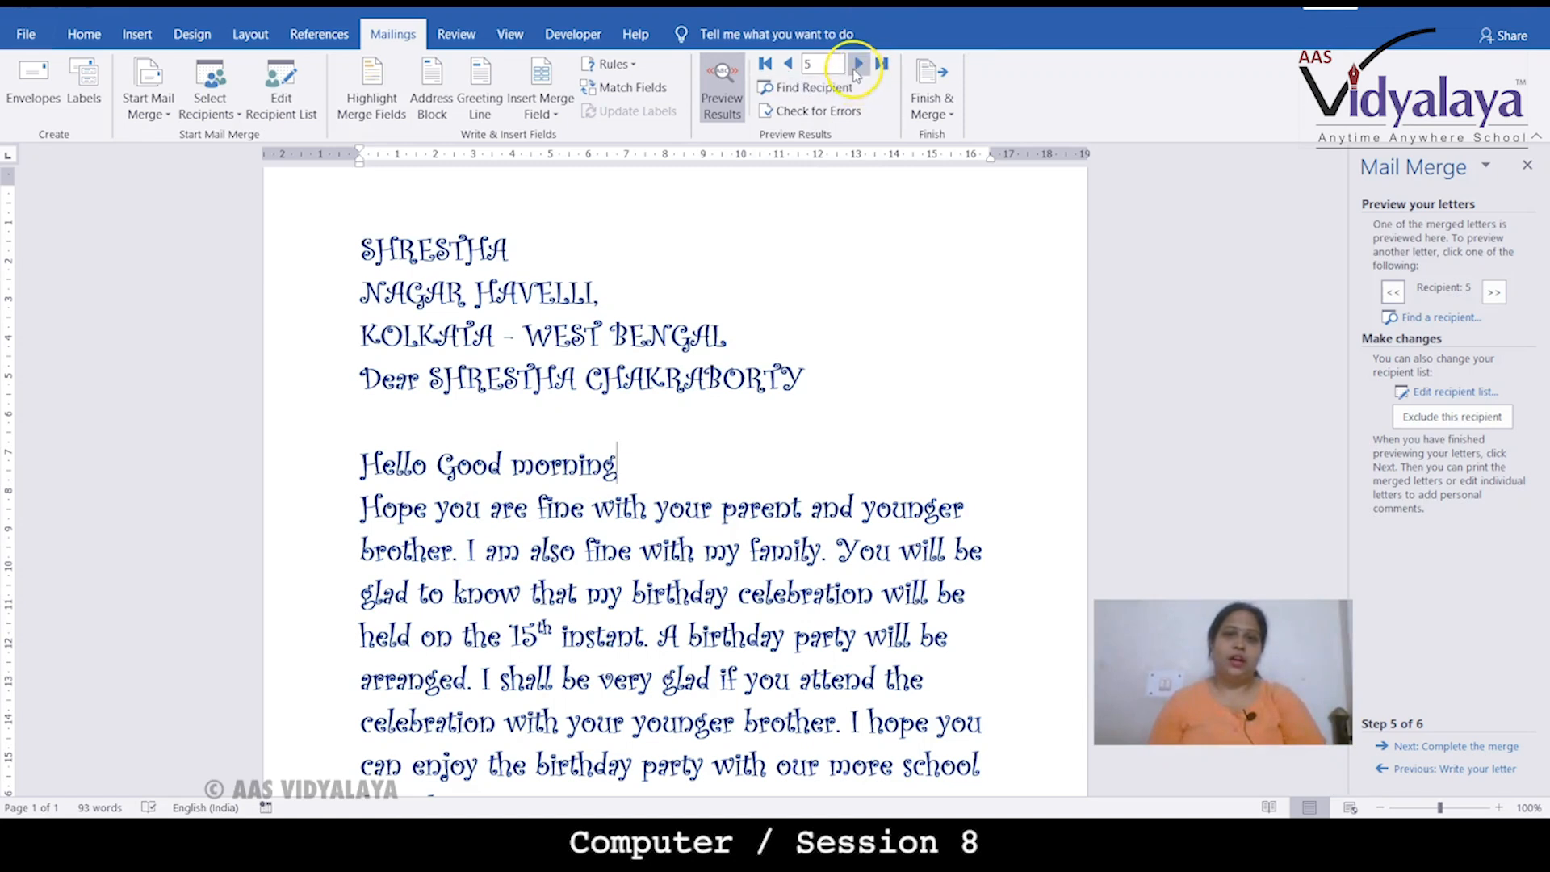
- Check the added line in each merged letter from recipient 5 back to recipient 1
left_click(789, 64)
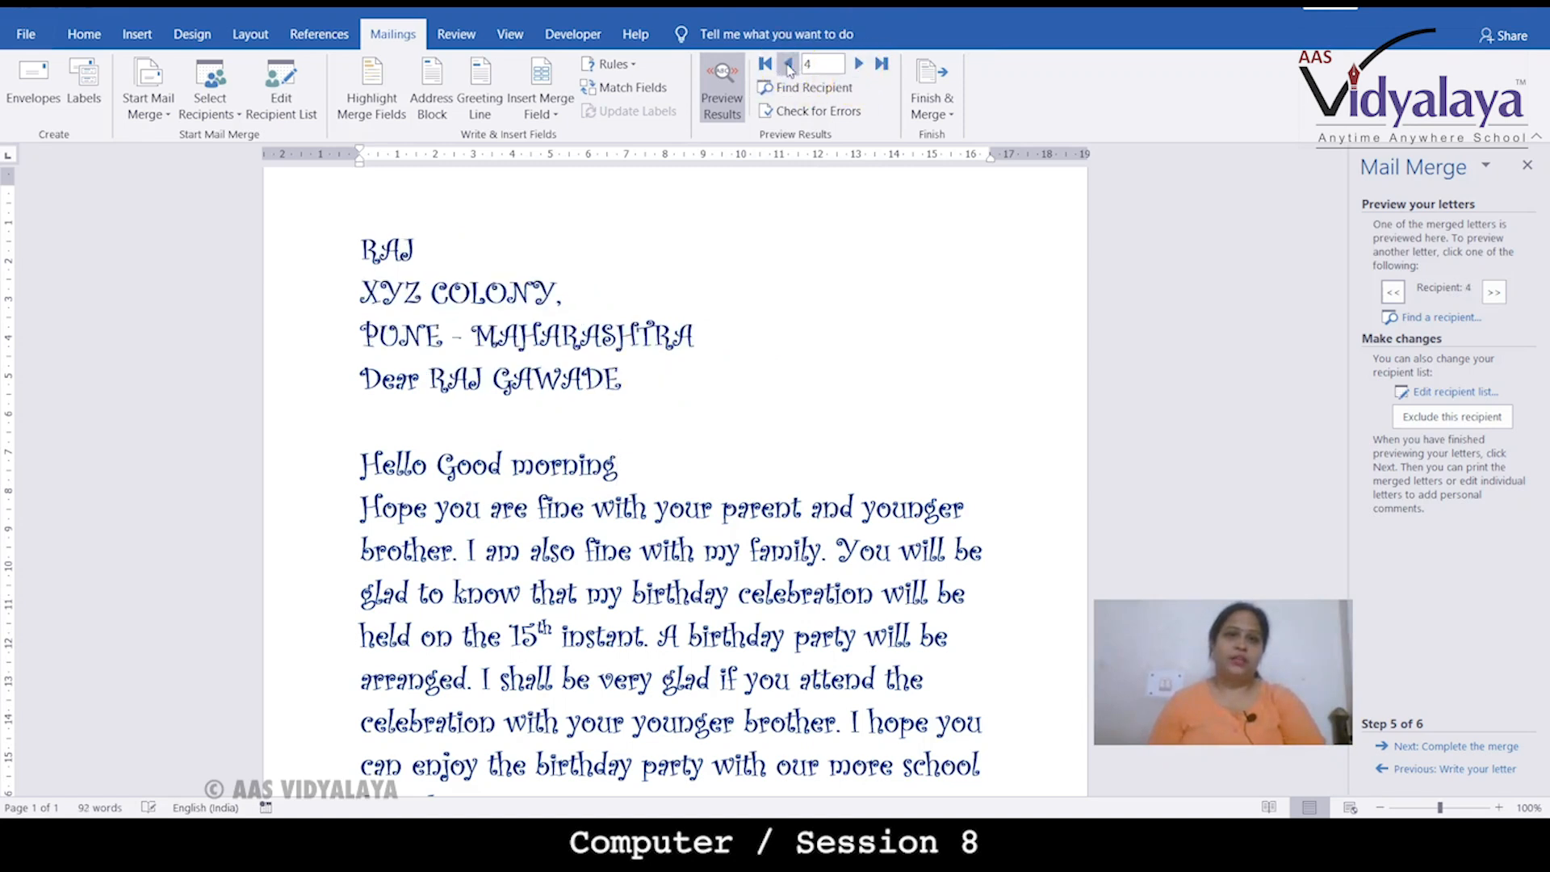
left_click(789, 65)
left_click(788, 65)
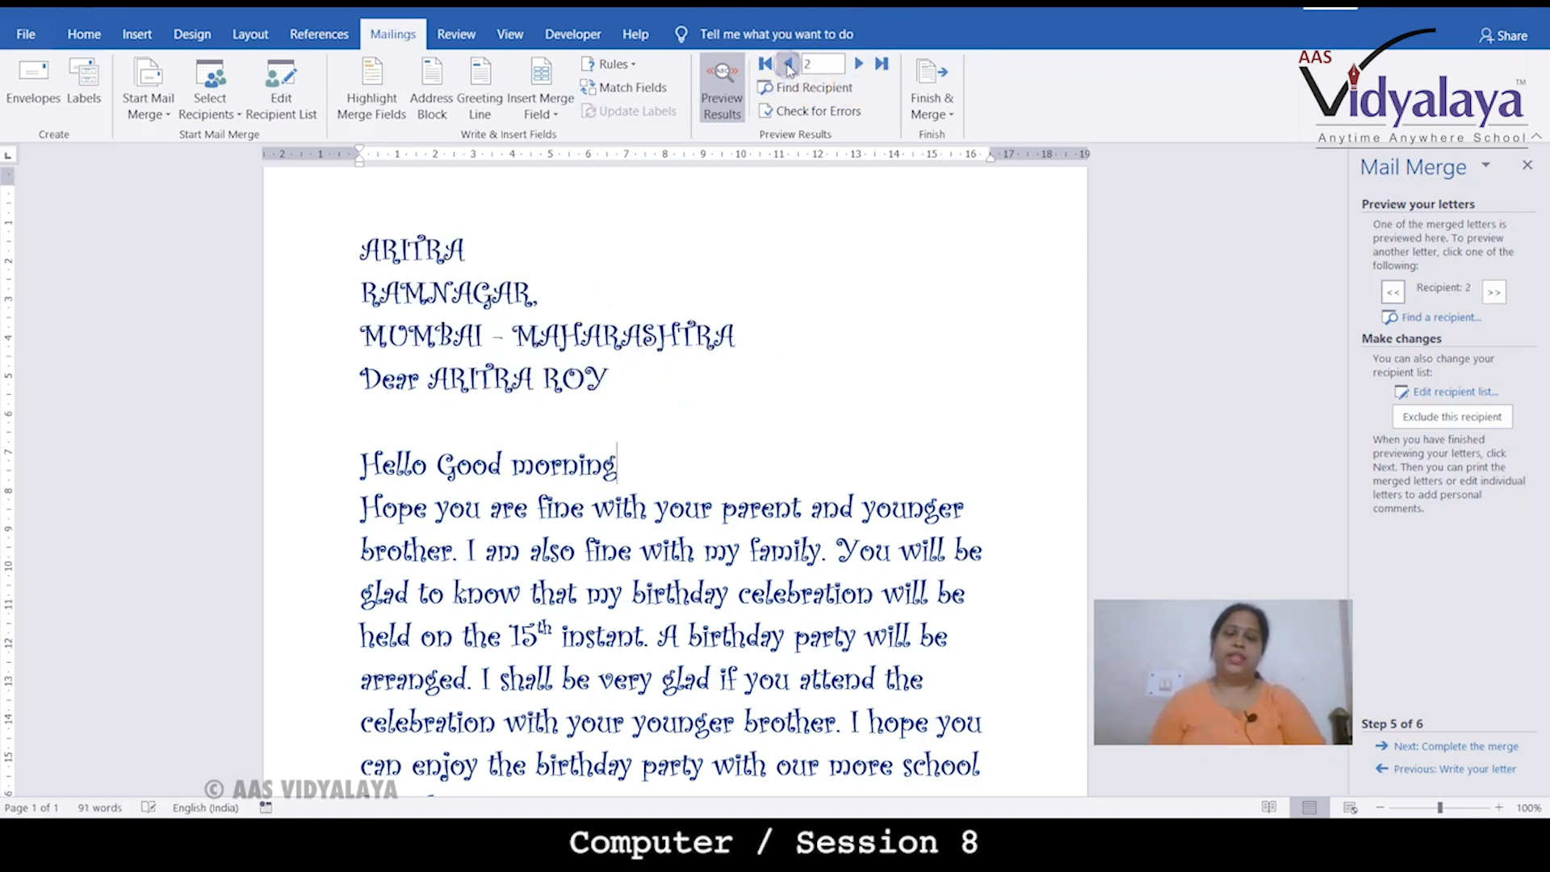
left_click(789, 65)
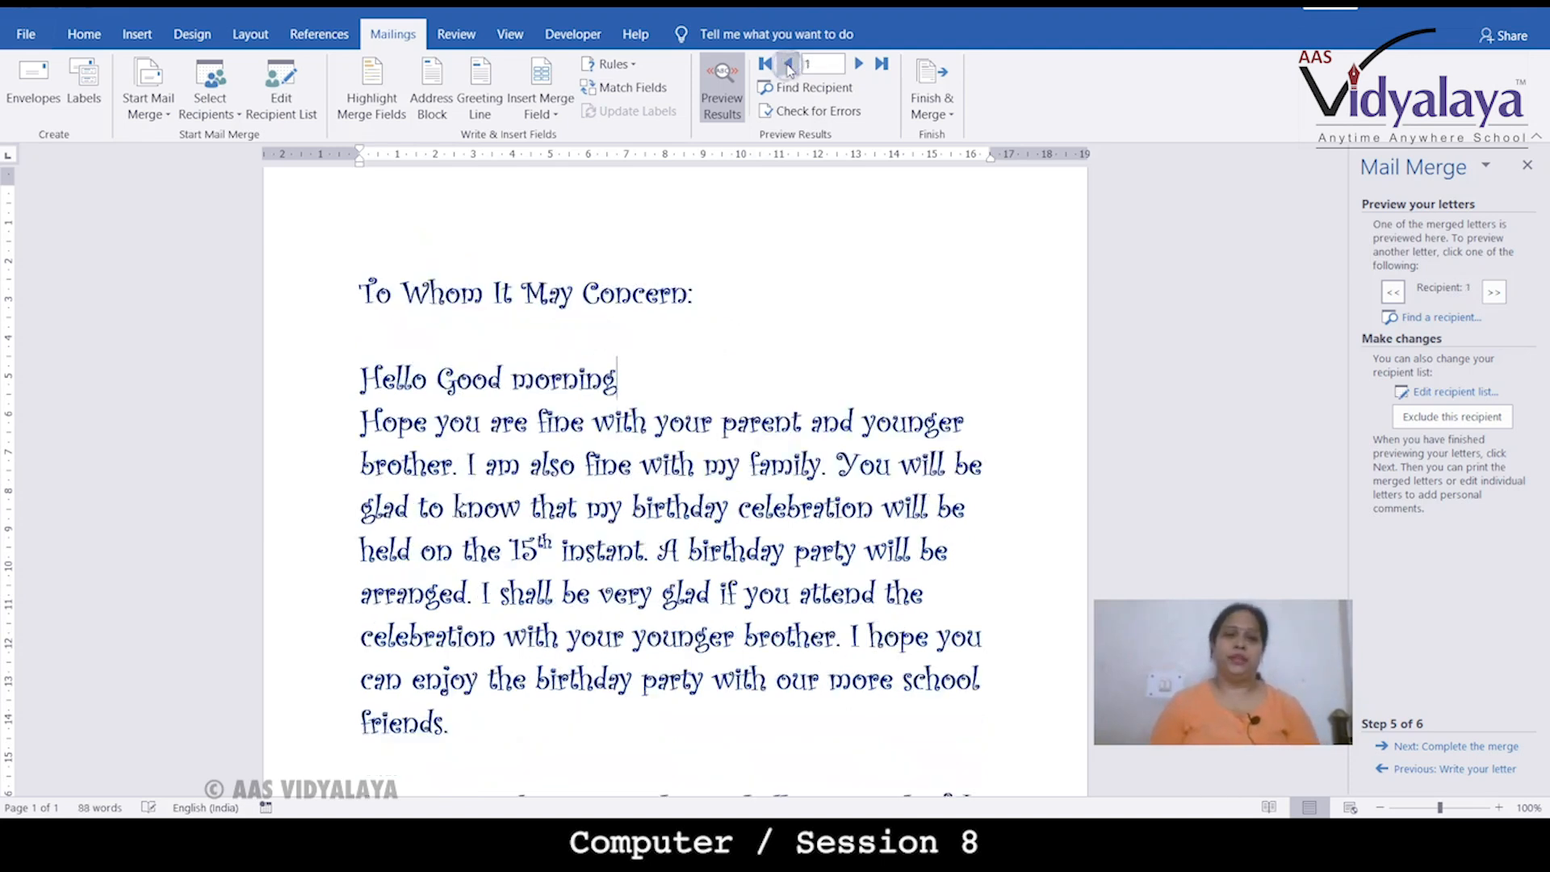
- Browse the merged letters forward to recipient 4, back to recipient 1, and forward again to recipient 2
left_click(862, 64)
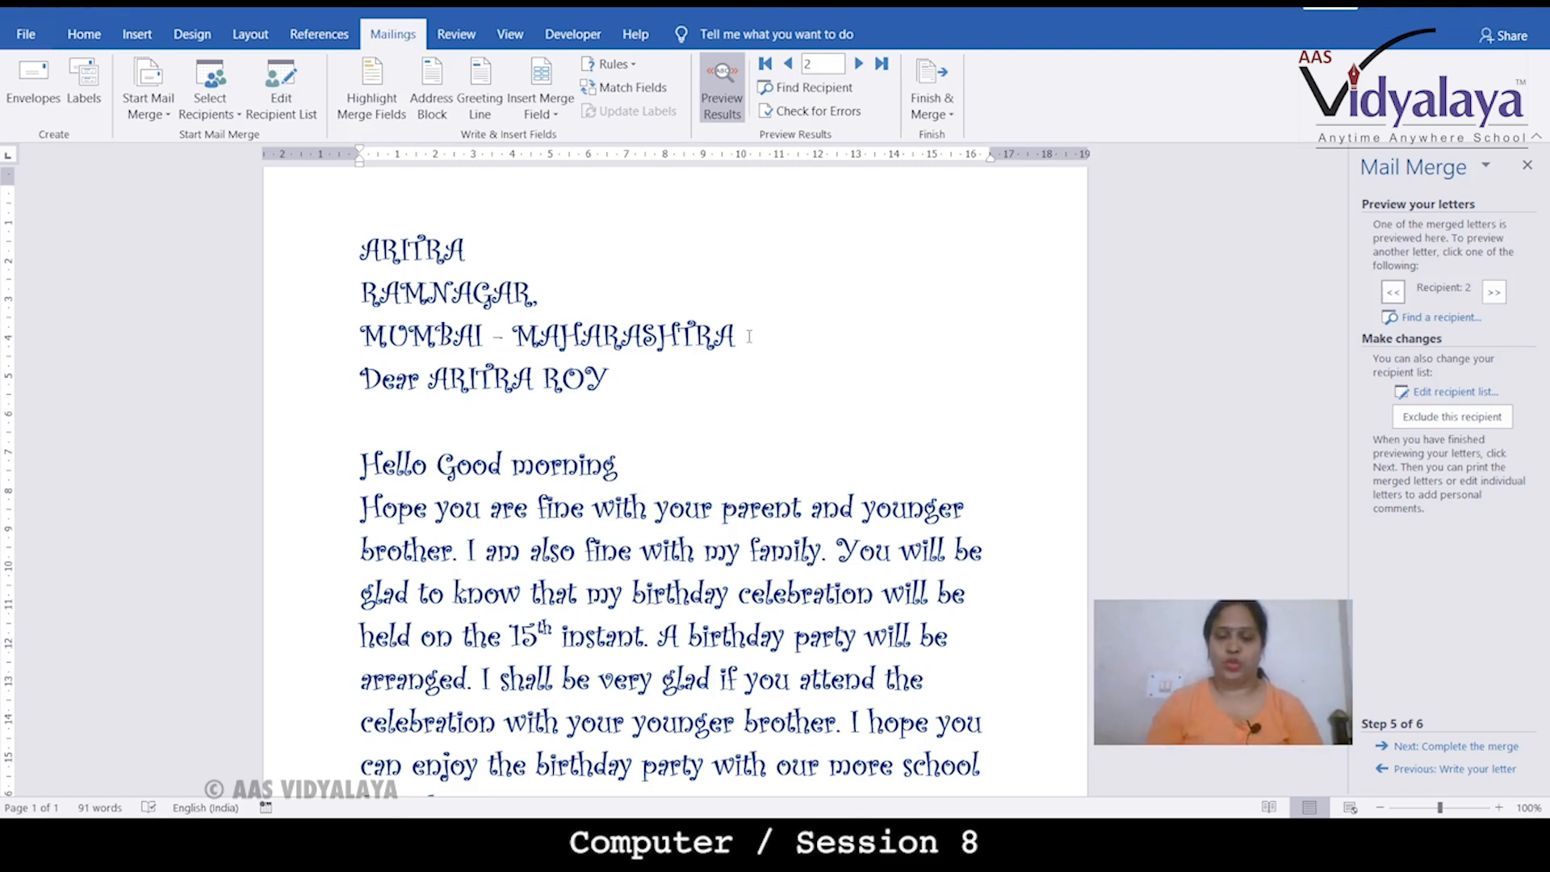
left_click(1492, 292)
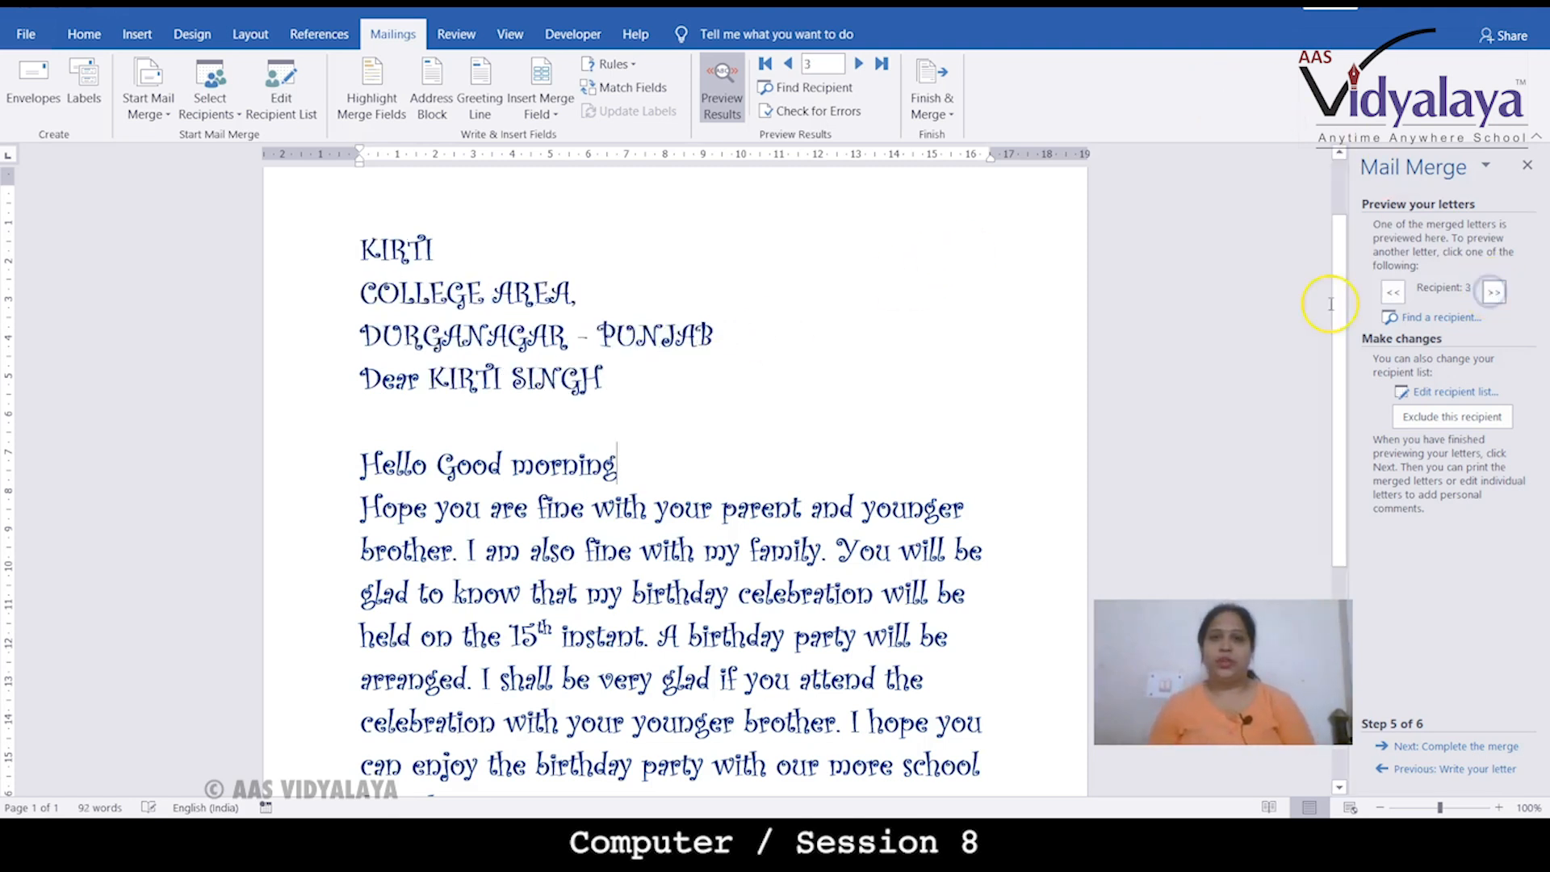
left_click(1496, 295)
left_click(1398, 296)
left_click(1398, 296)
left_click(1397, 297)
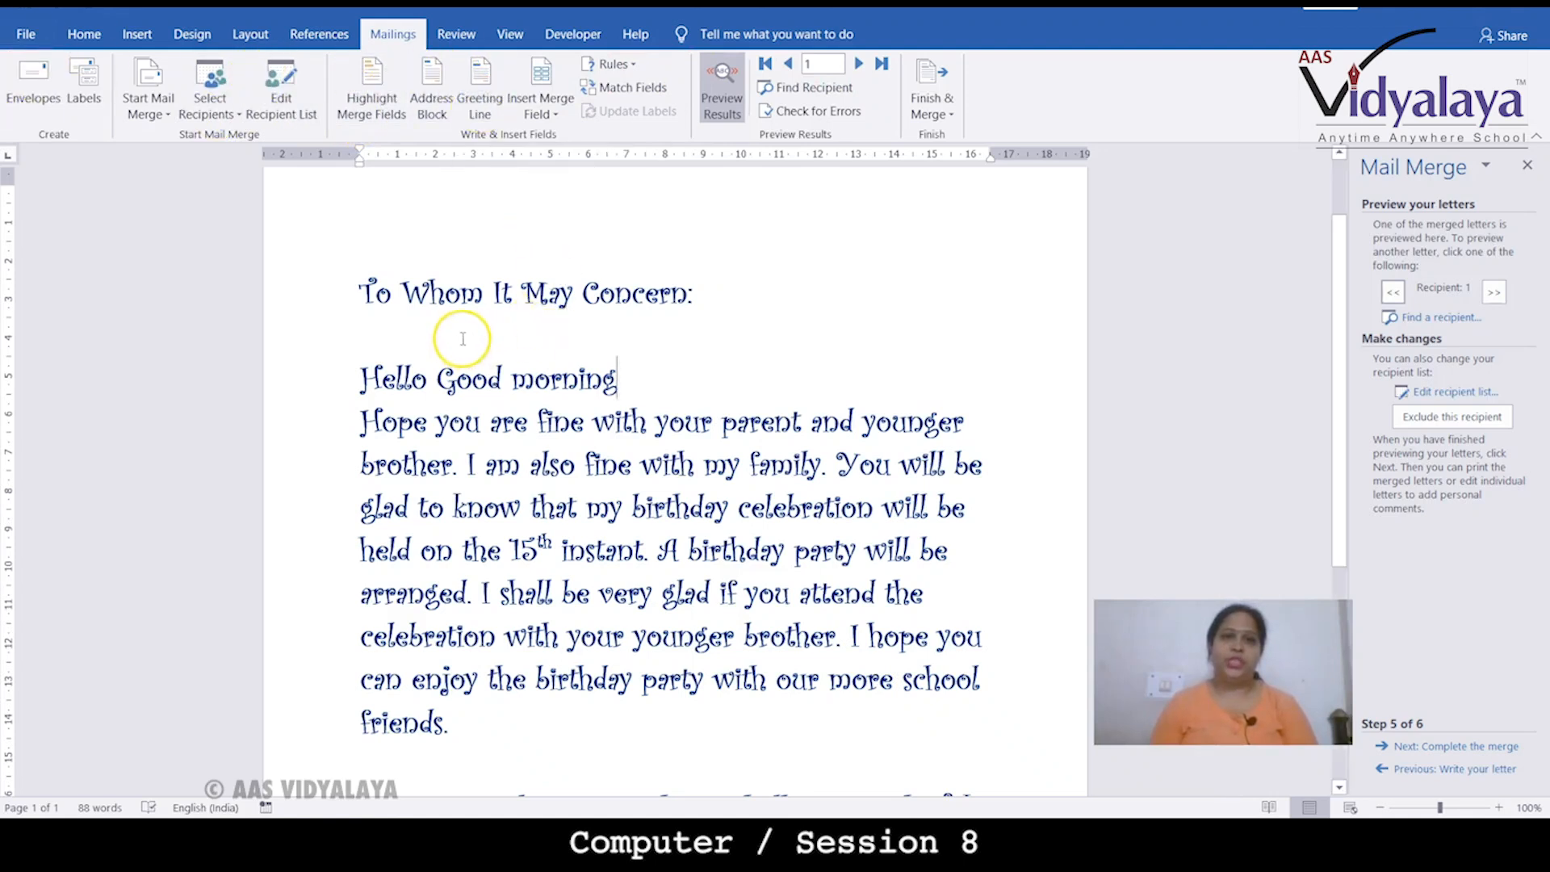
left_click(858, 63)
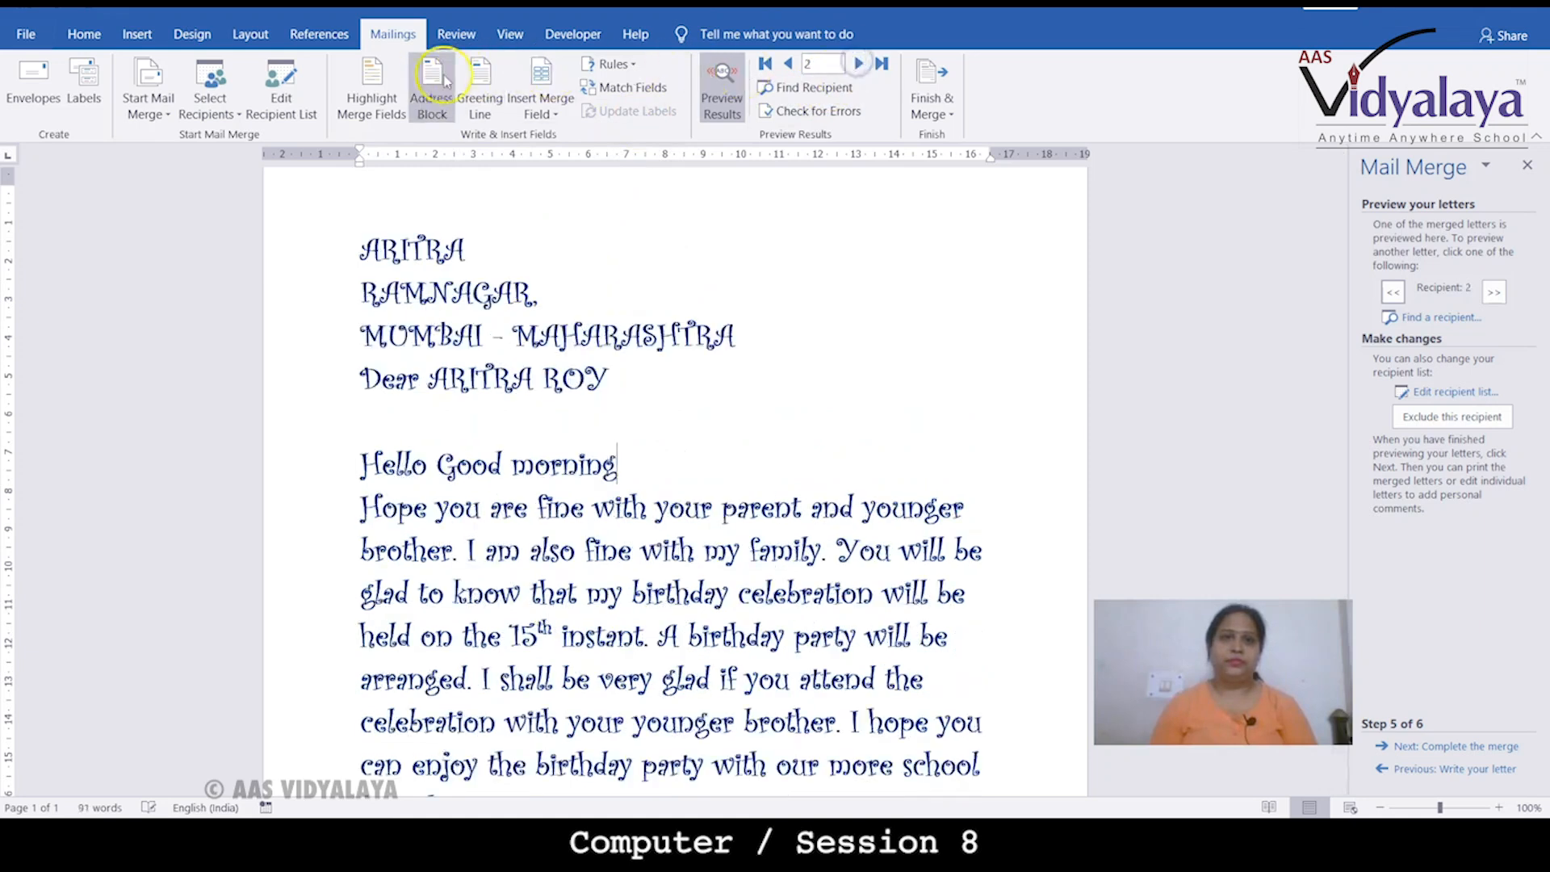
- Try inserting the PIN_CODE merge field after "Hello Good morning" and undo the insertion
left_click(480, 99)
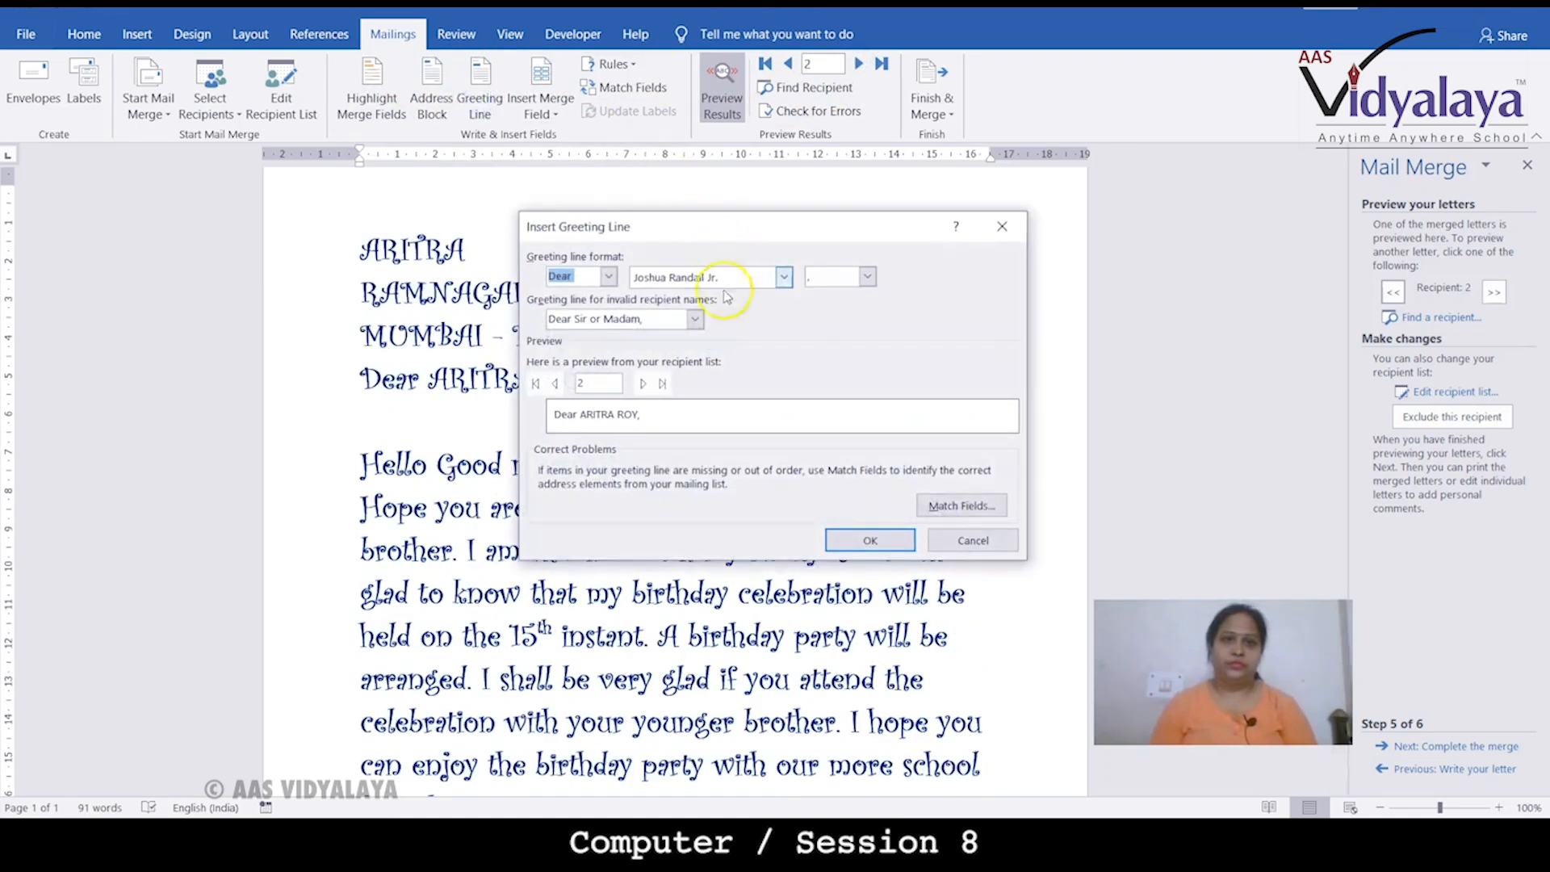
left_click(1002, 226)
left_click(548, 117)
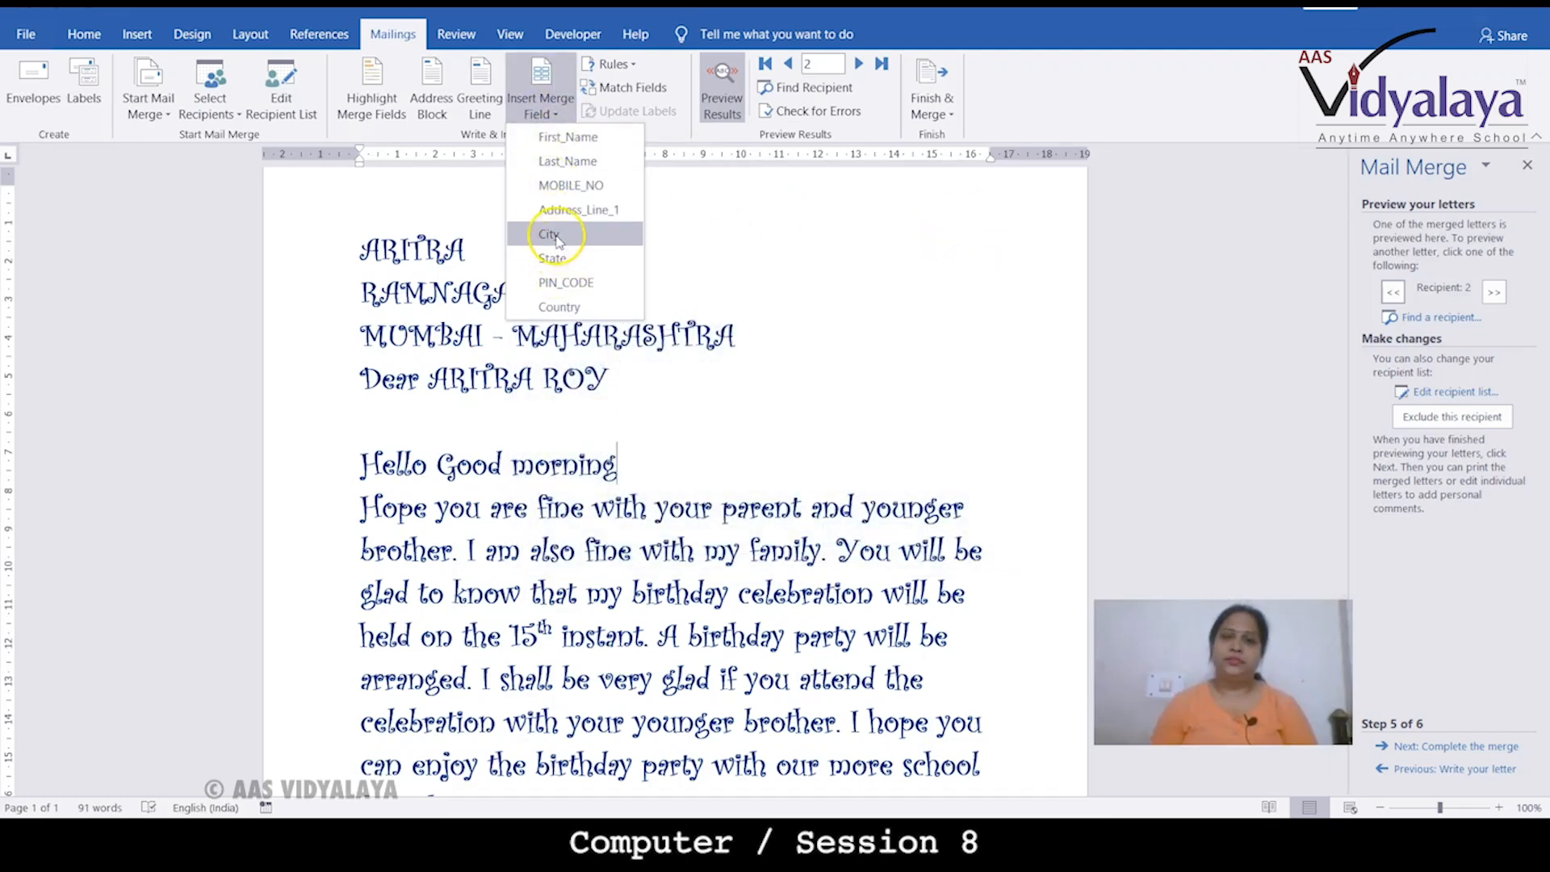
left_click(565, 284)
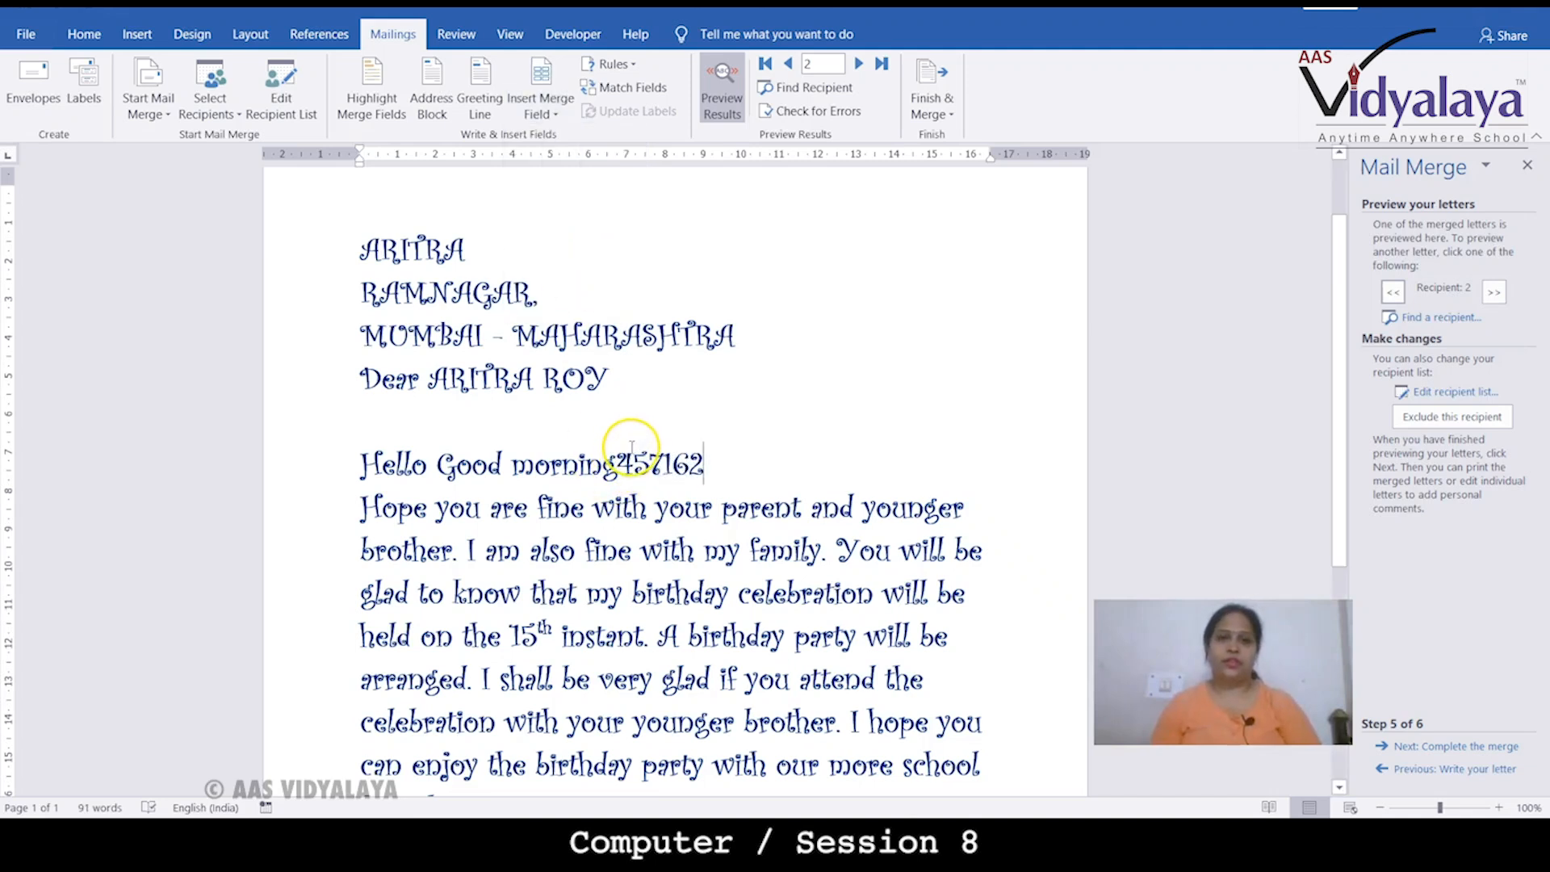
key("ctrl+z")
- Add a new line between the address block and the greeting line and insert the PIN_CODE merge field there
left_click(631, 376)
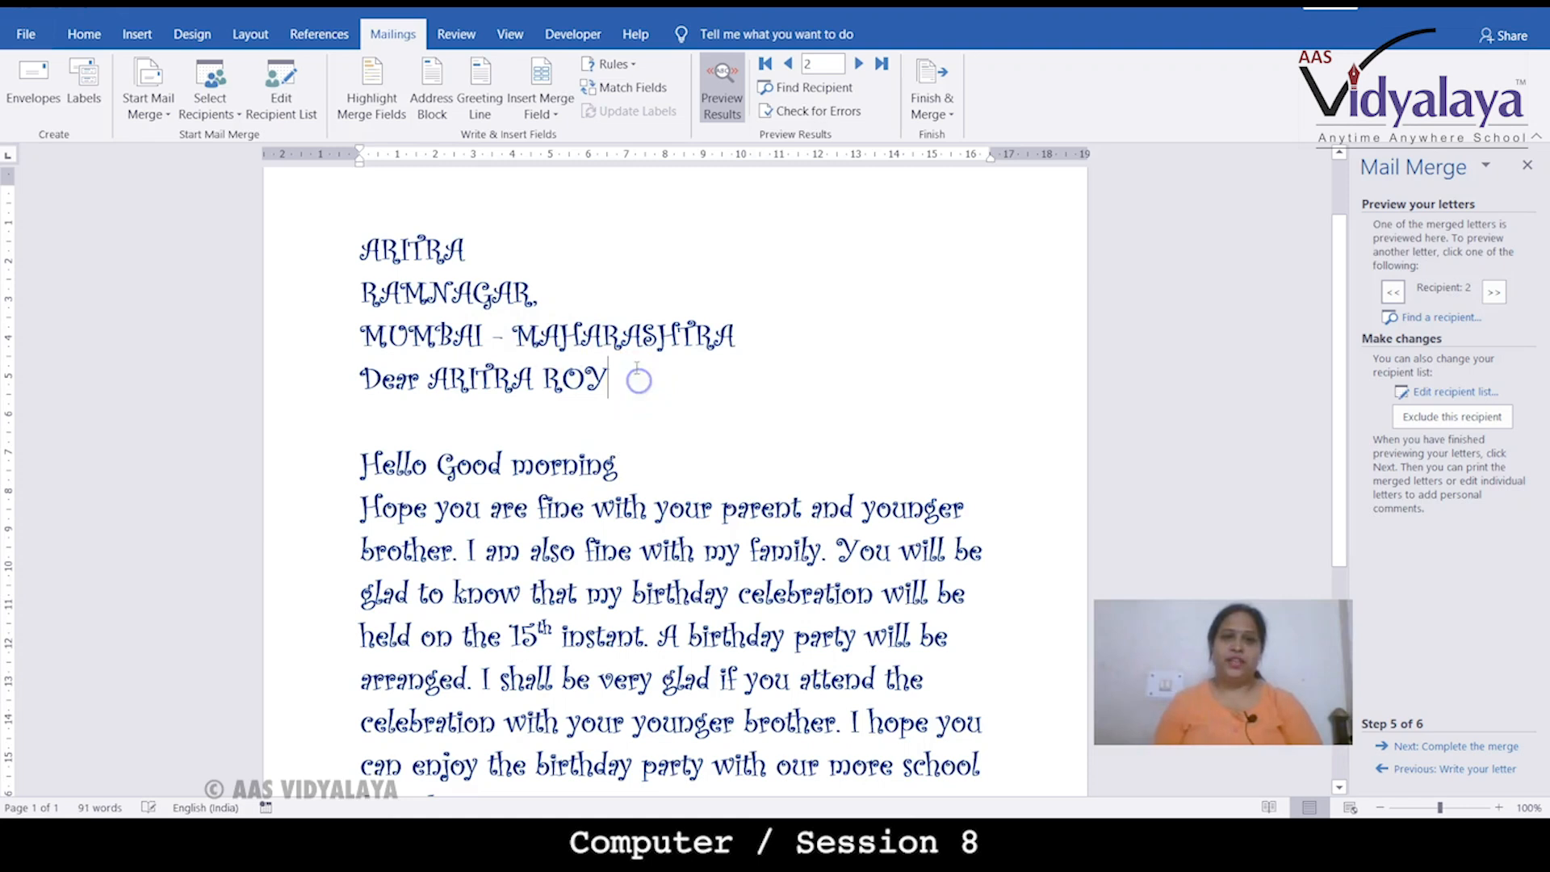
left_click(710, 359)
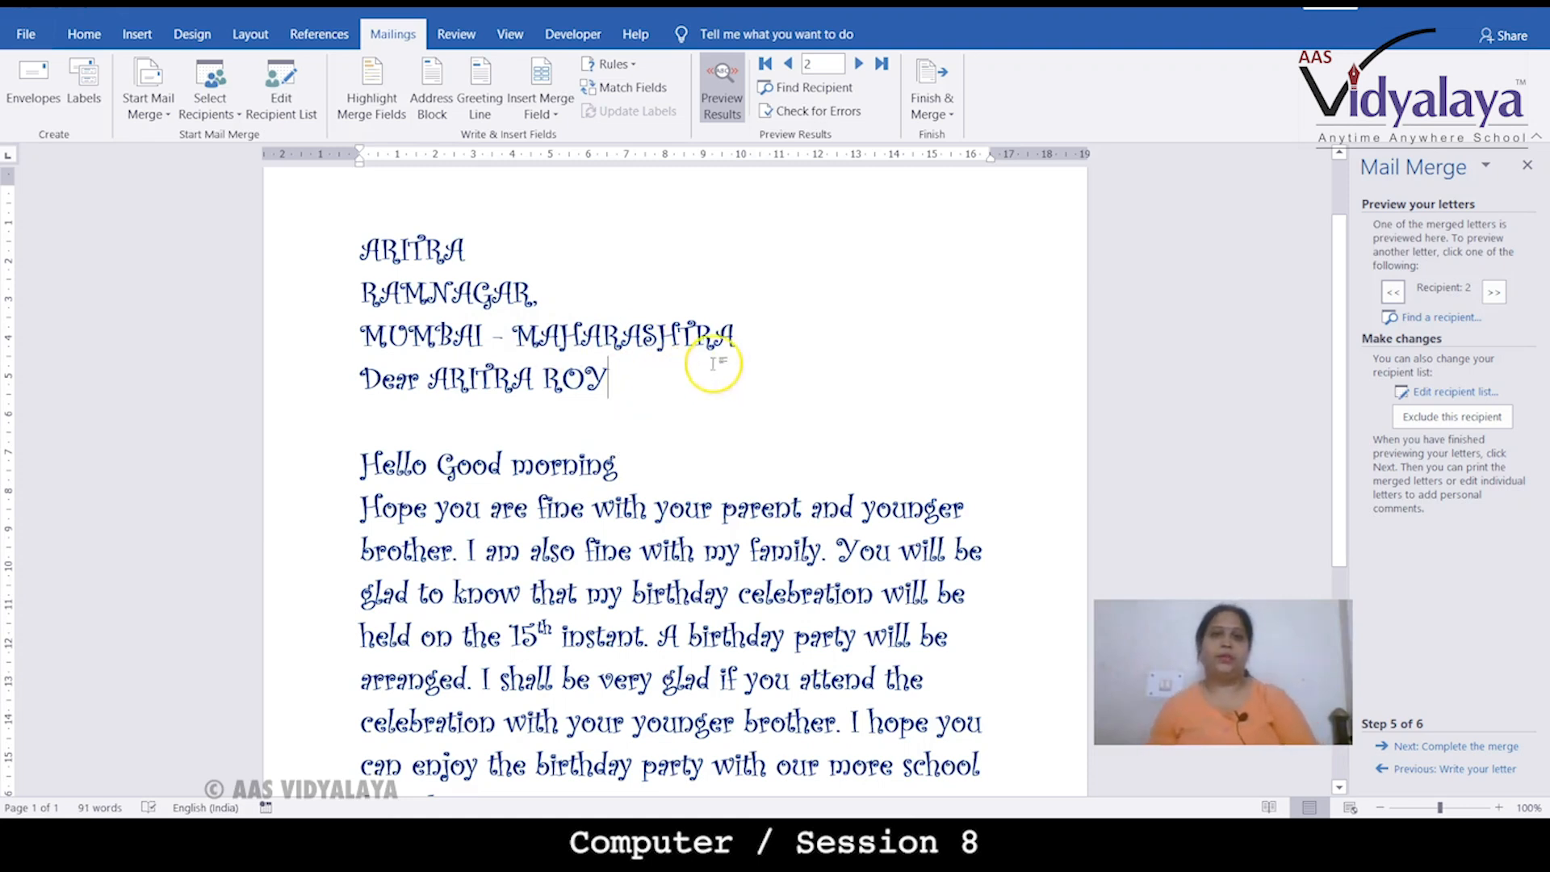
key("Return")
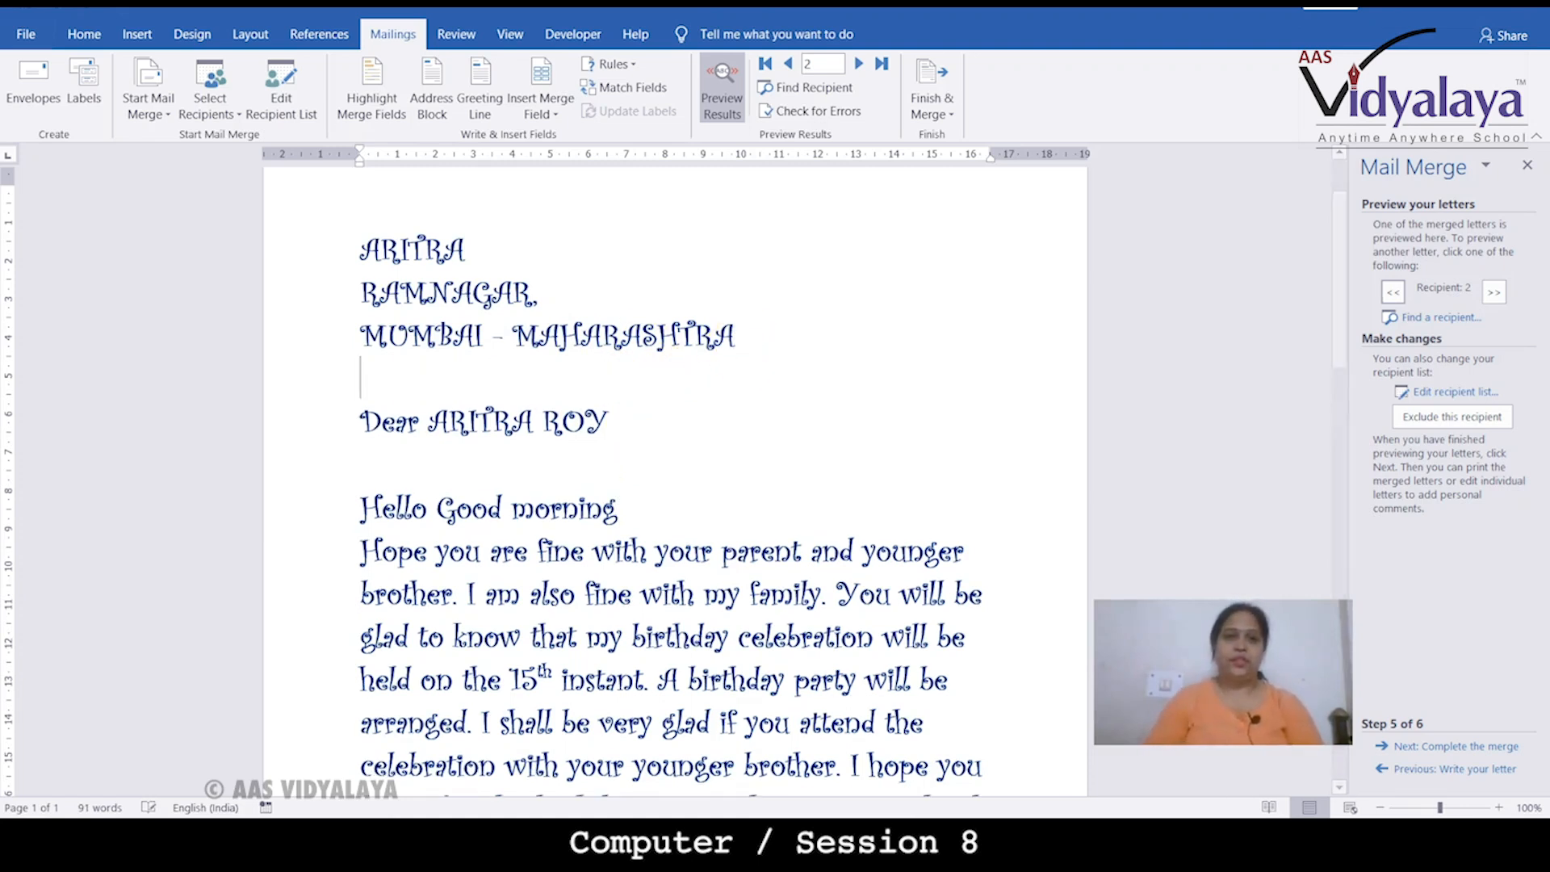
left_click(541, 114)
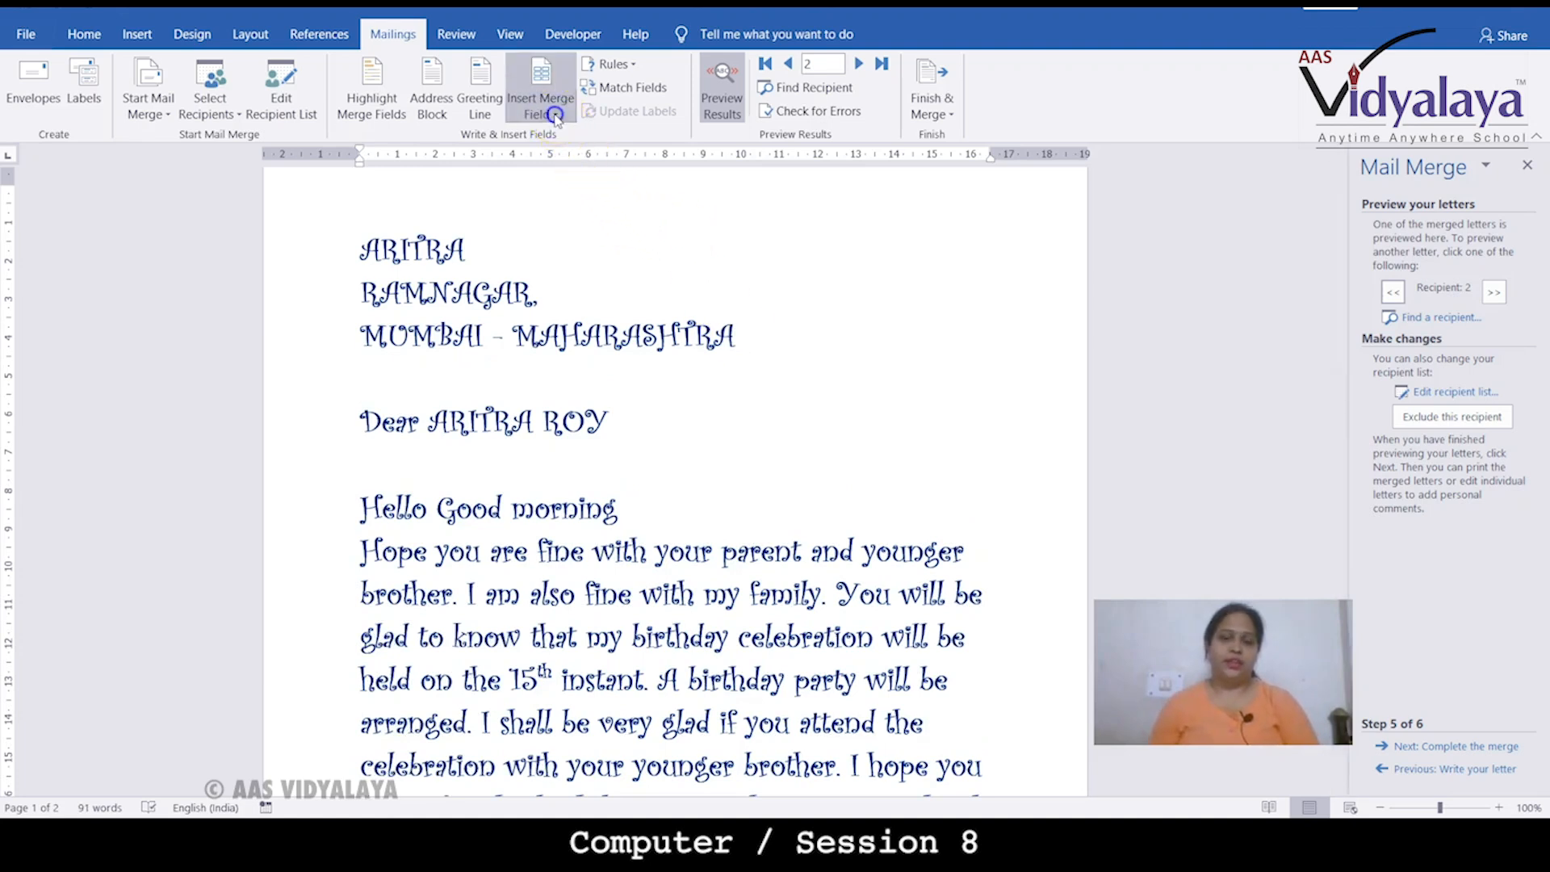
left_click(570, 186)
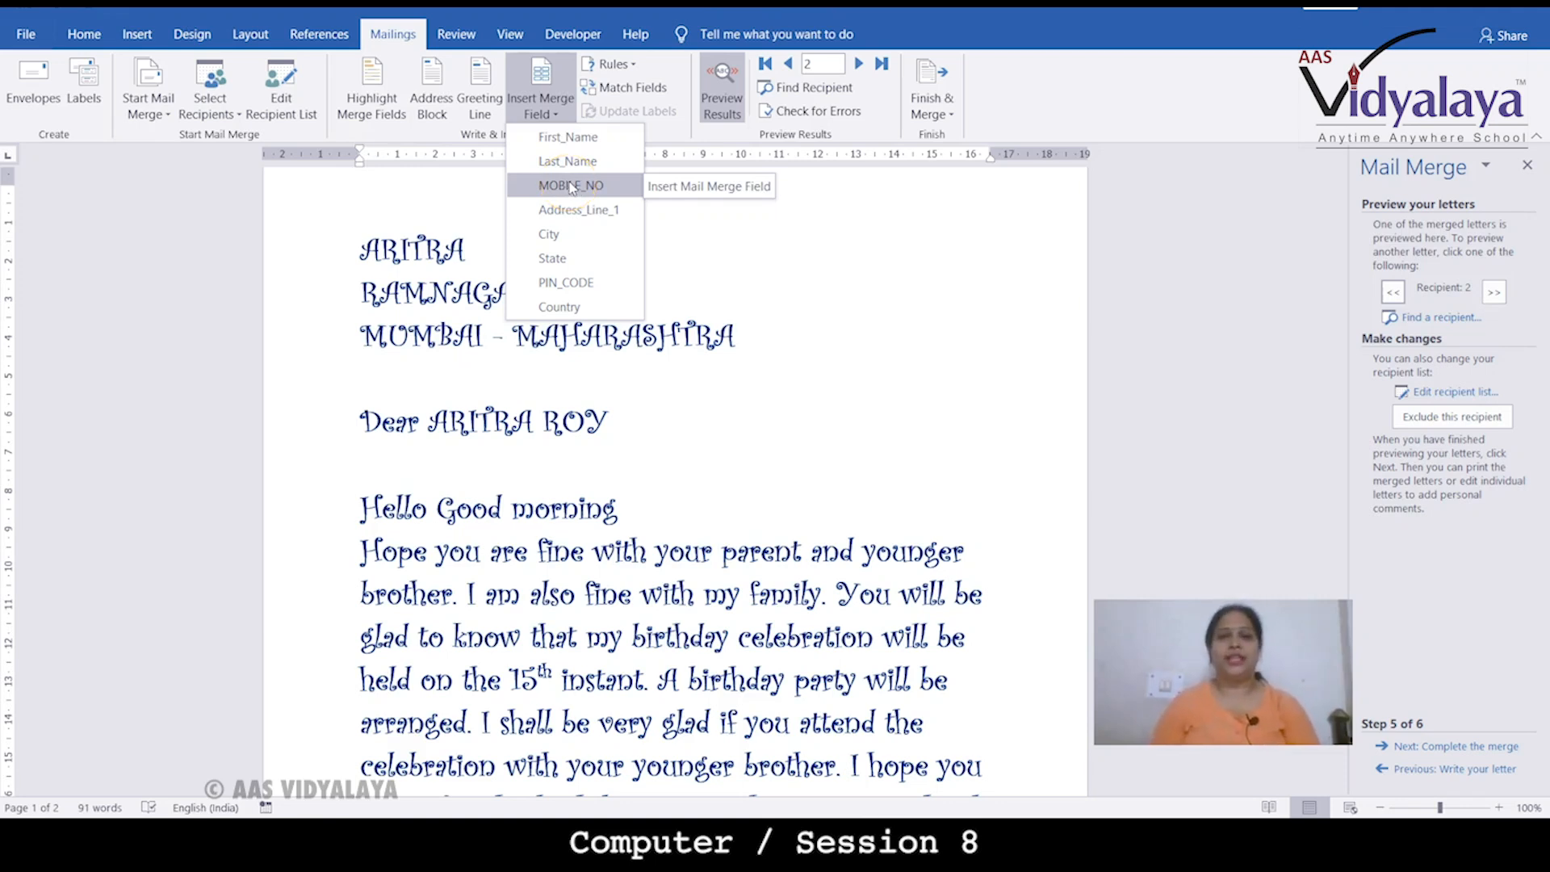
left_click(574, 282)
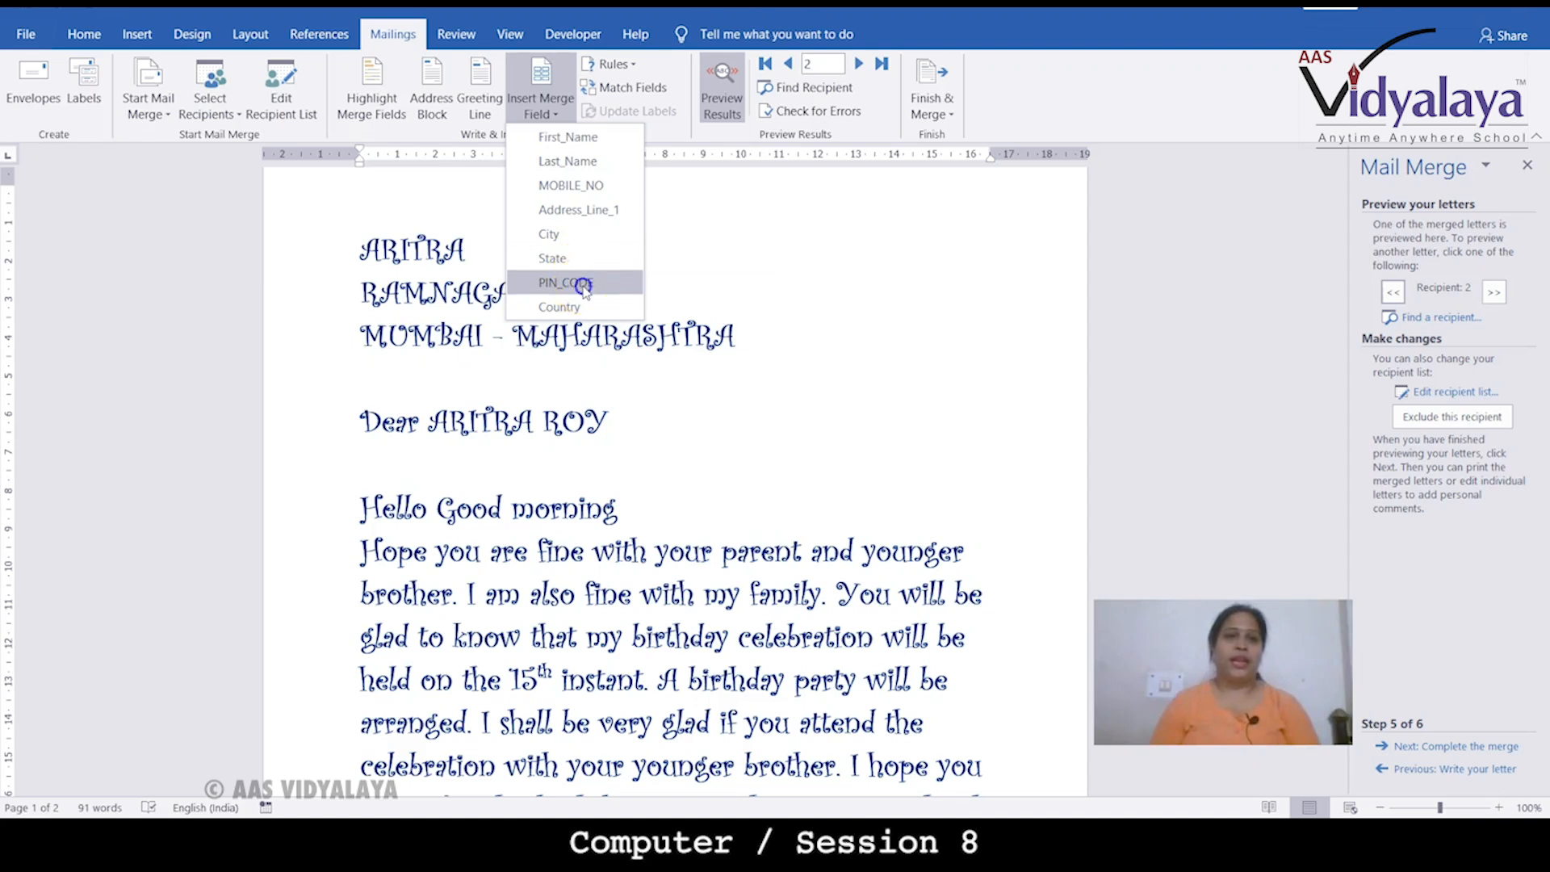
left_click(583, 284)
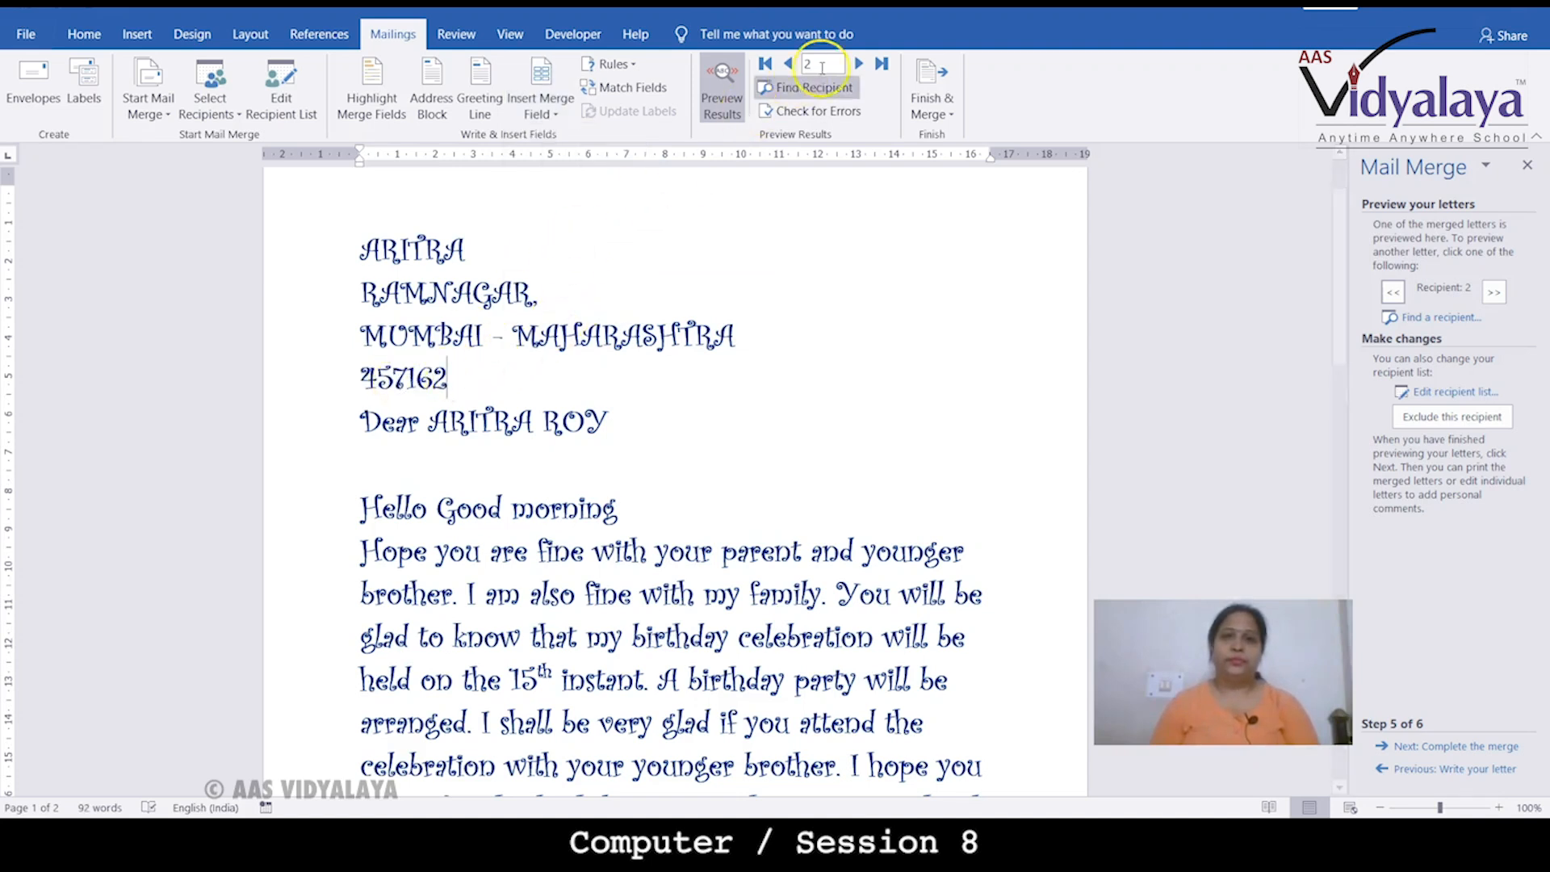
- Preview the letters for recipients 3 to 5 to check the PIN code line under each address
left_click(859, 63)
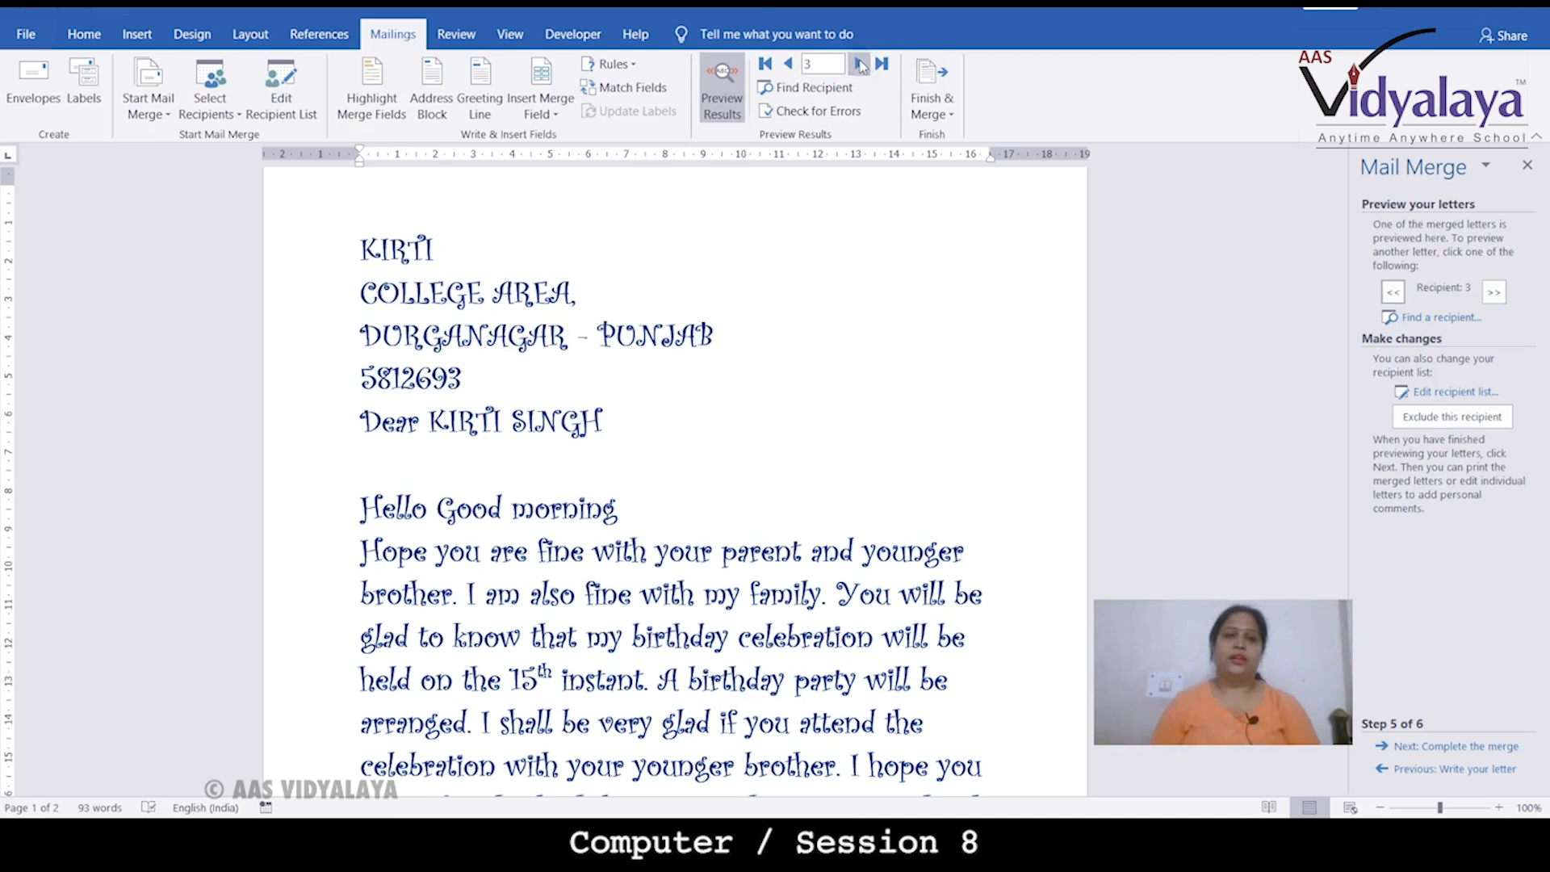
left_click(861, 63)
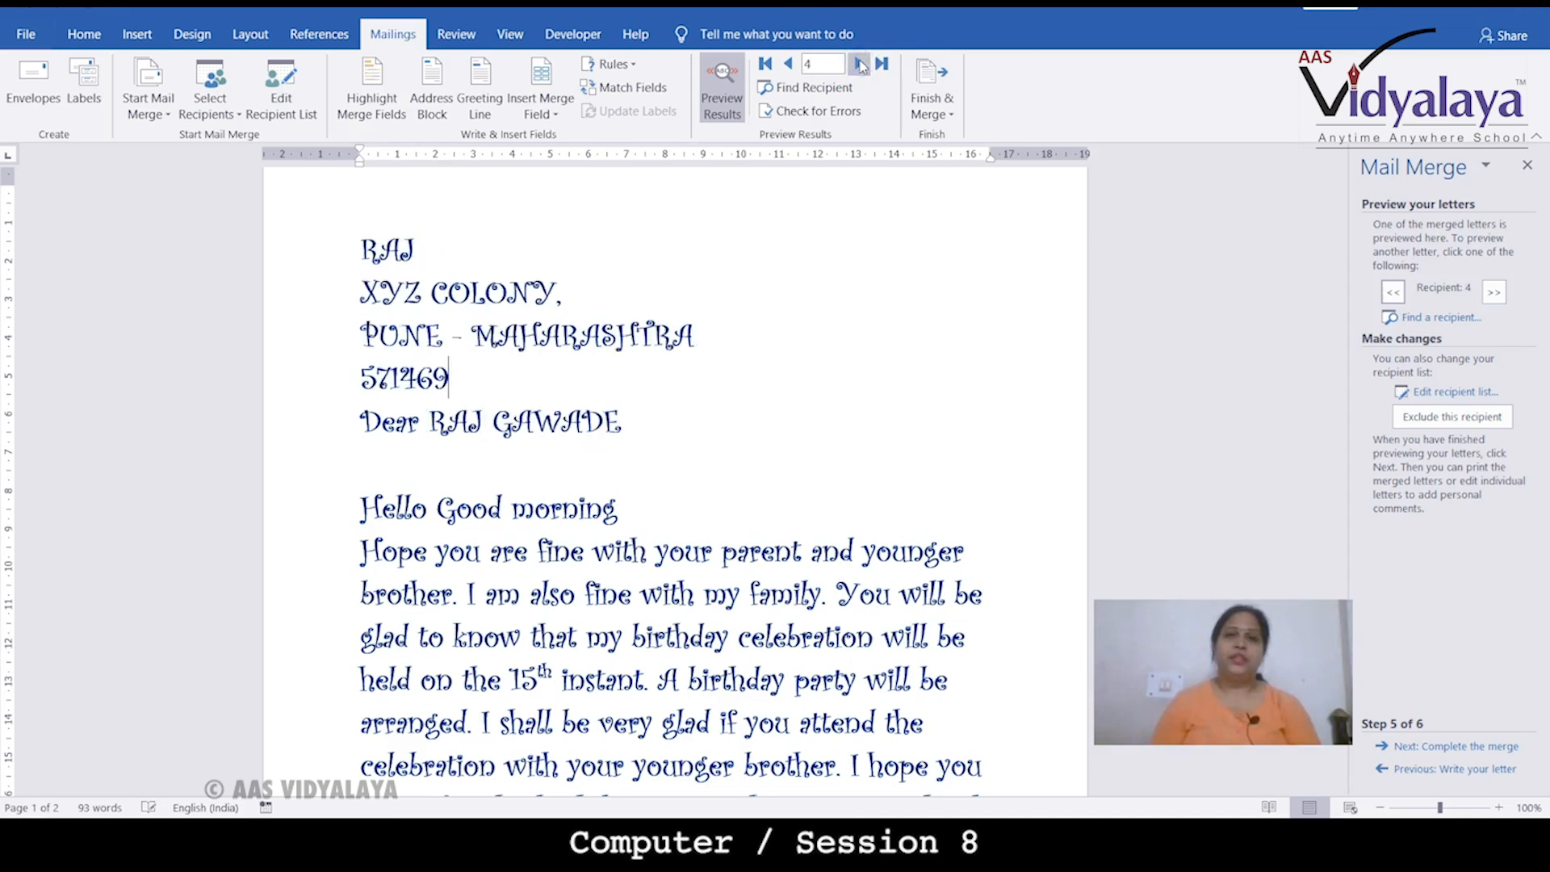
left_click(861, 64)
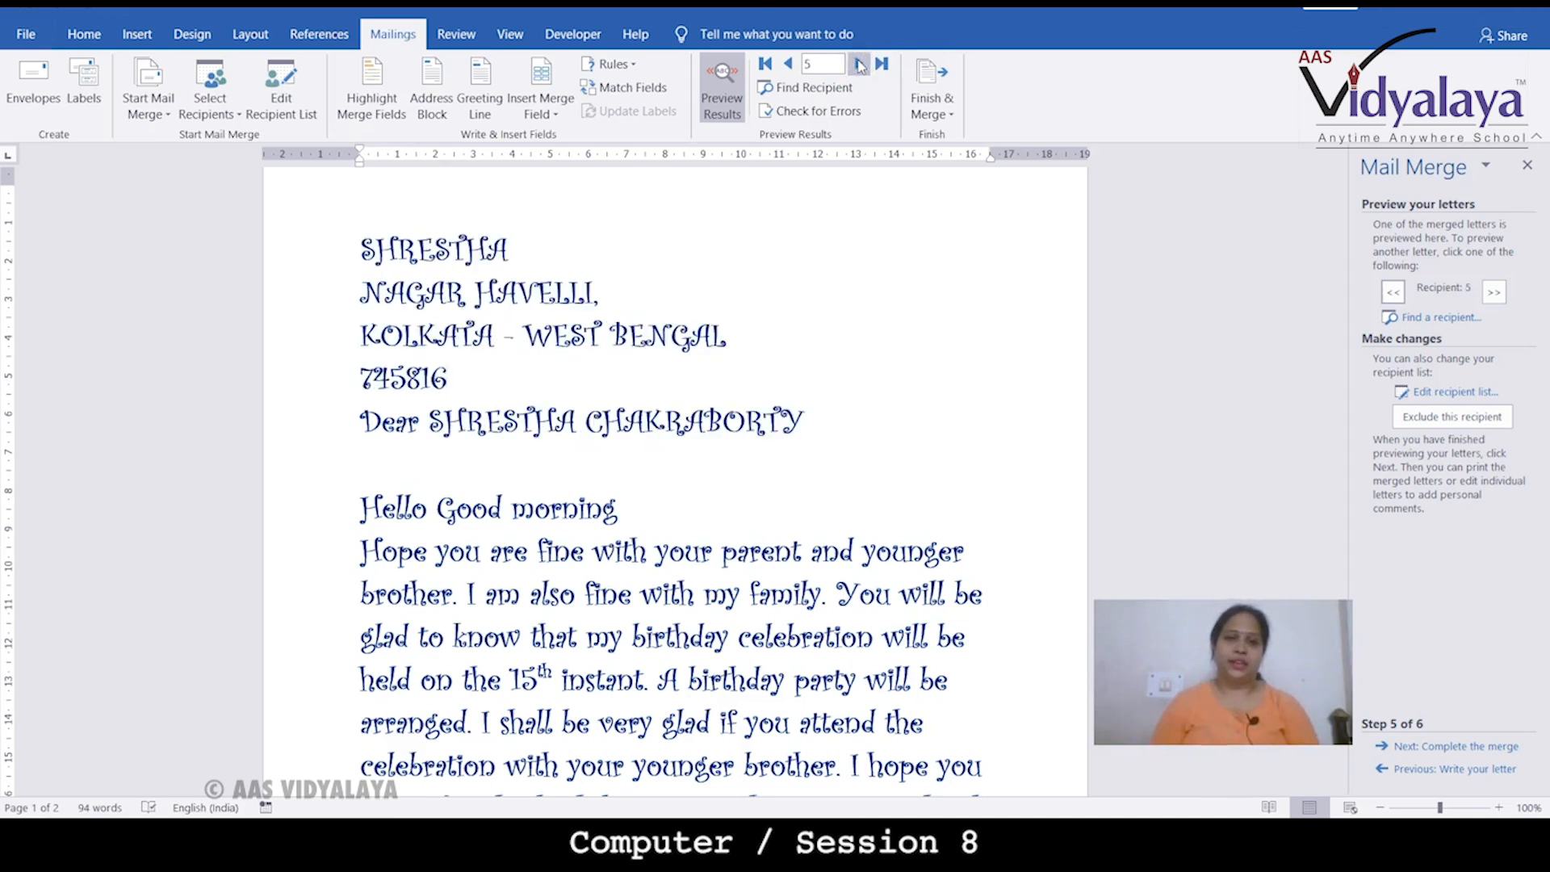